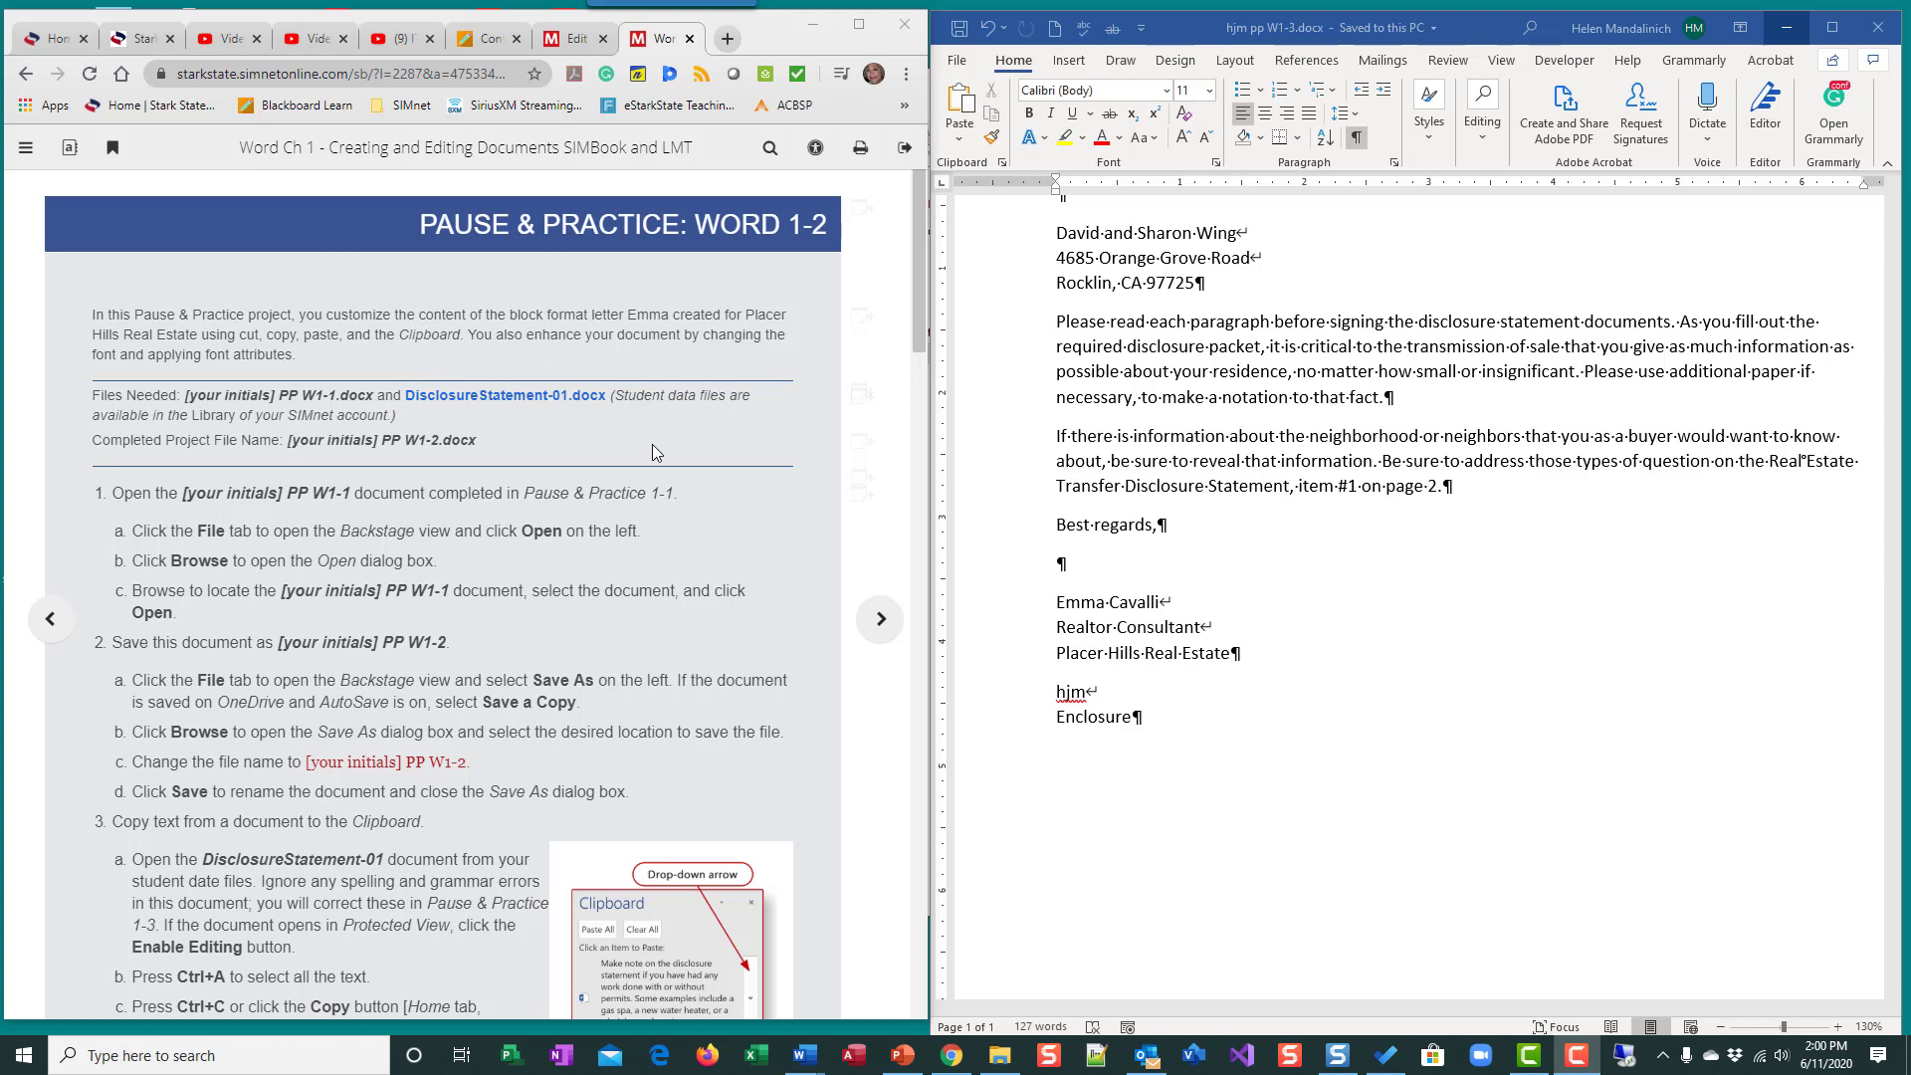
# - Open DisclosureStatement-01.docx from the Word Ch 1 folder, enable editing, and move its window over the letter beside the instructions
pyautogui.scroll(-1, 515, 537)
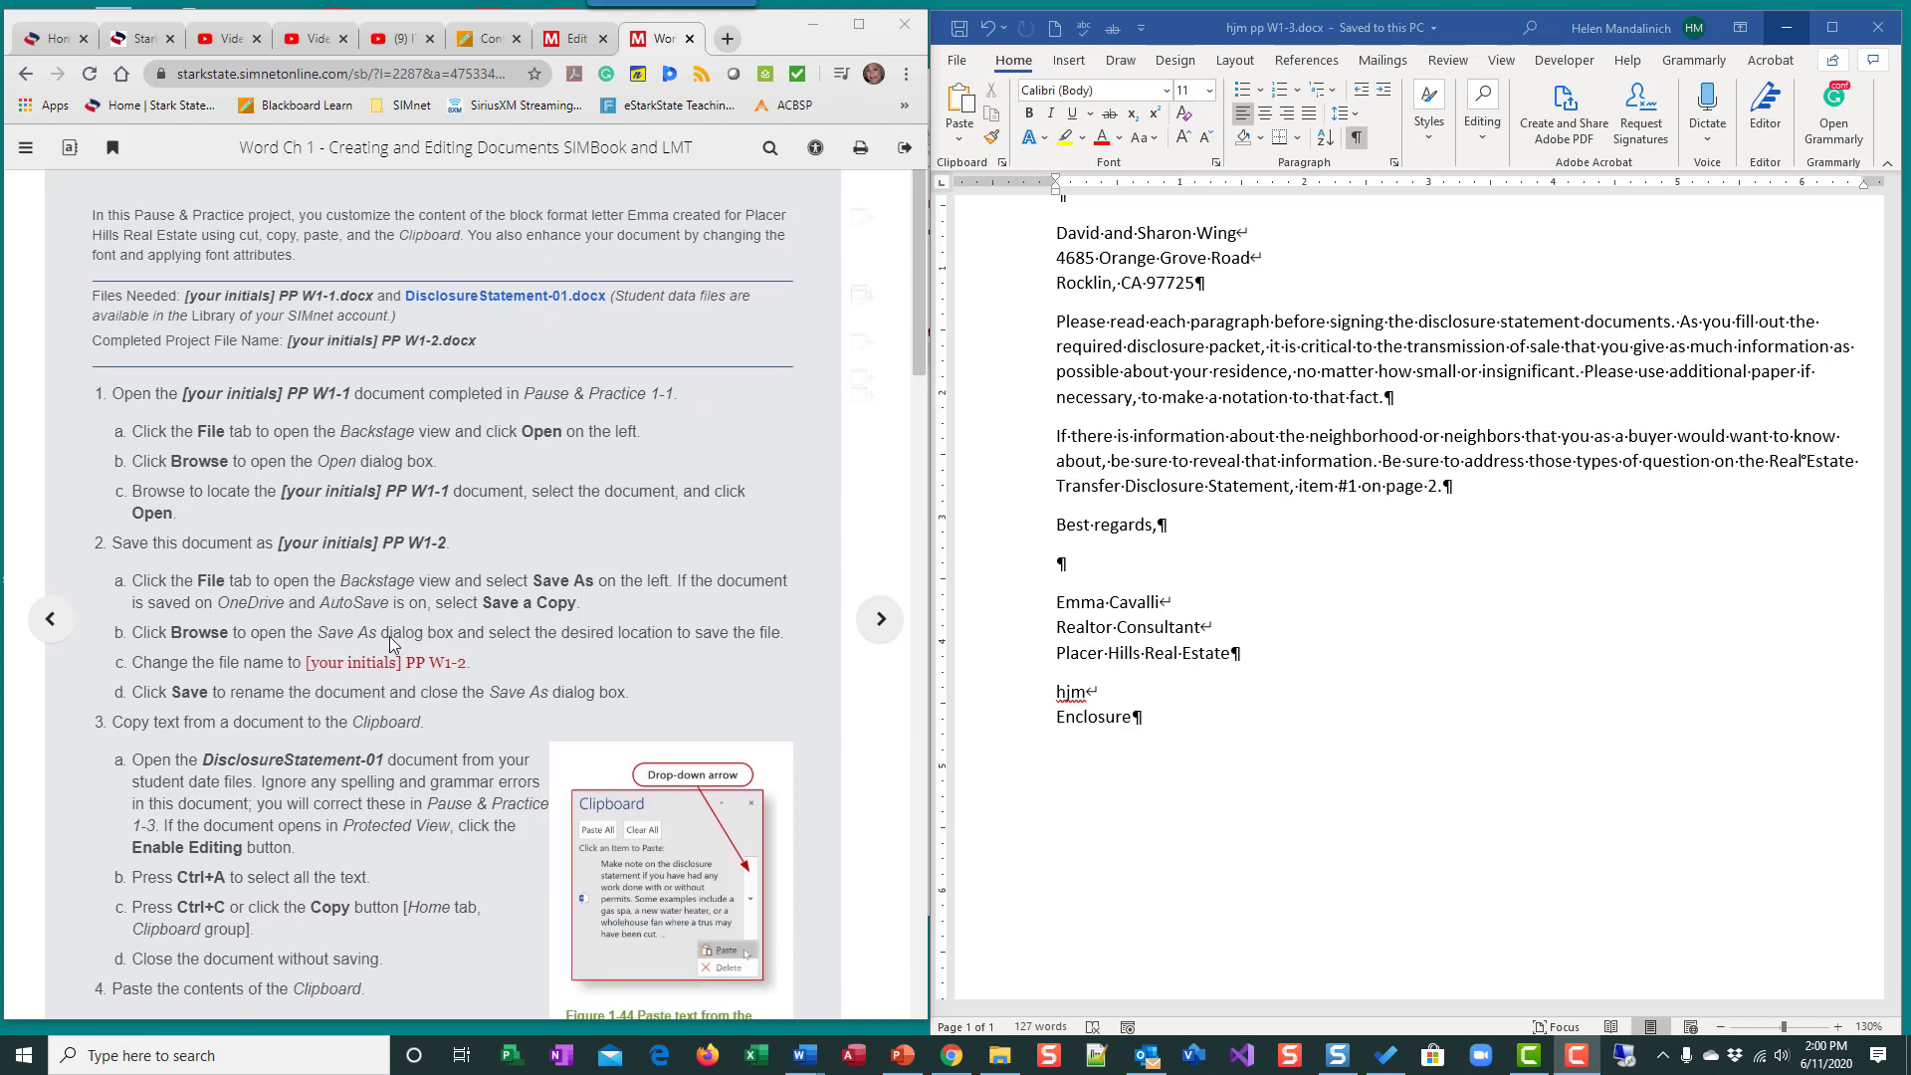
pyautogui.scroll(-1, 390, 642)
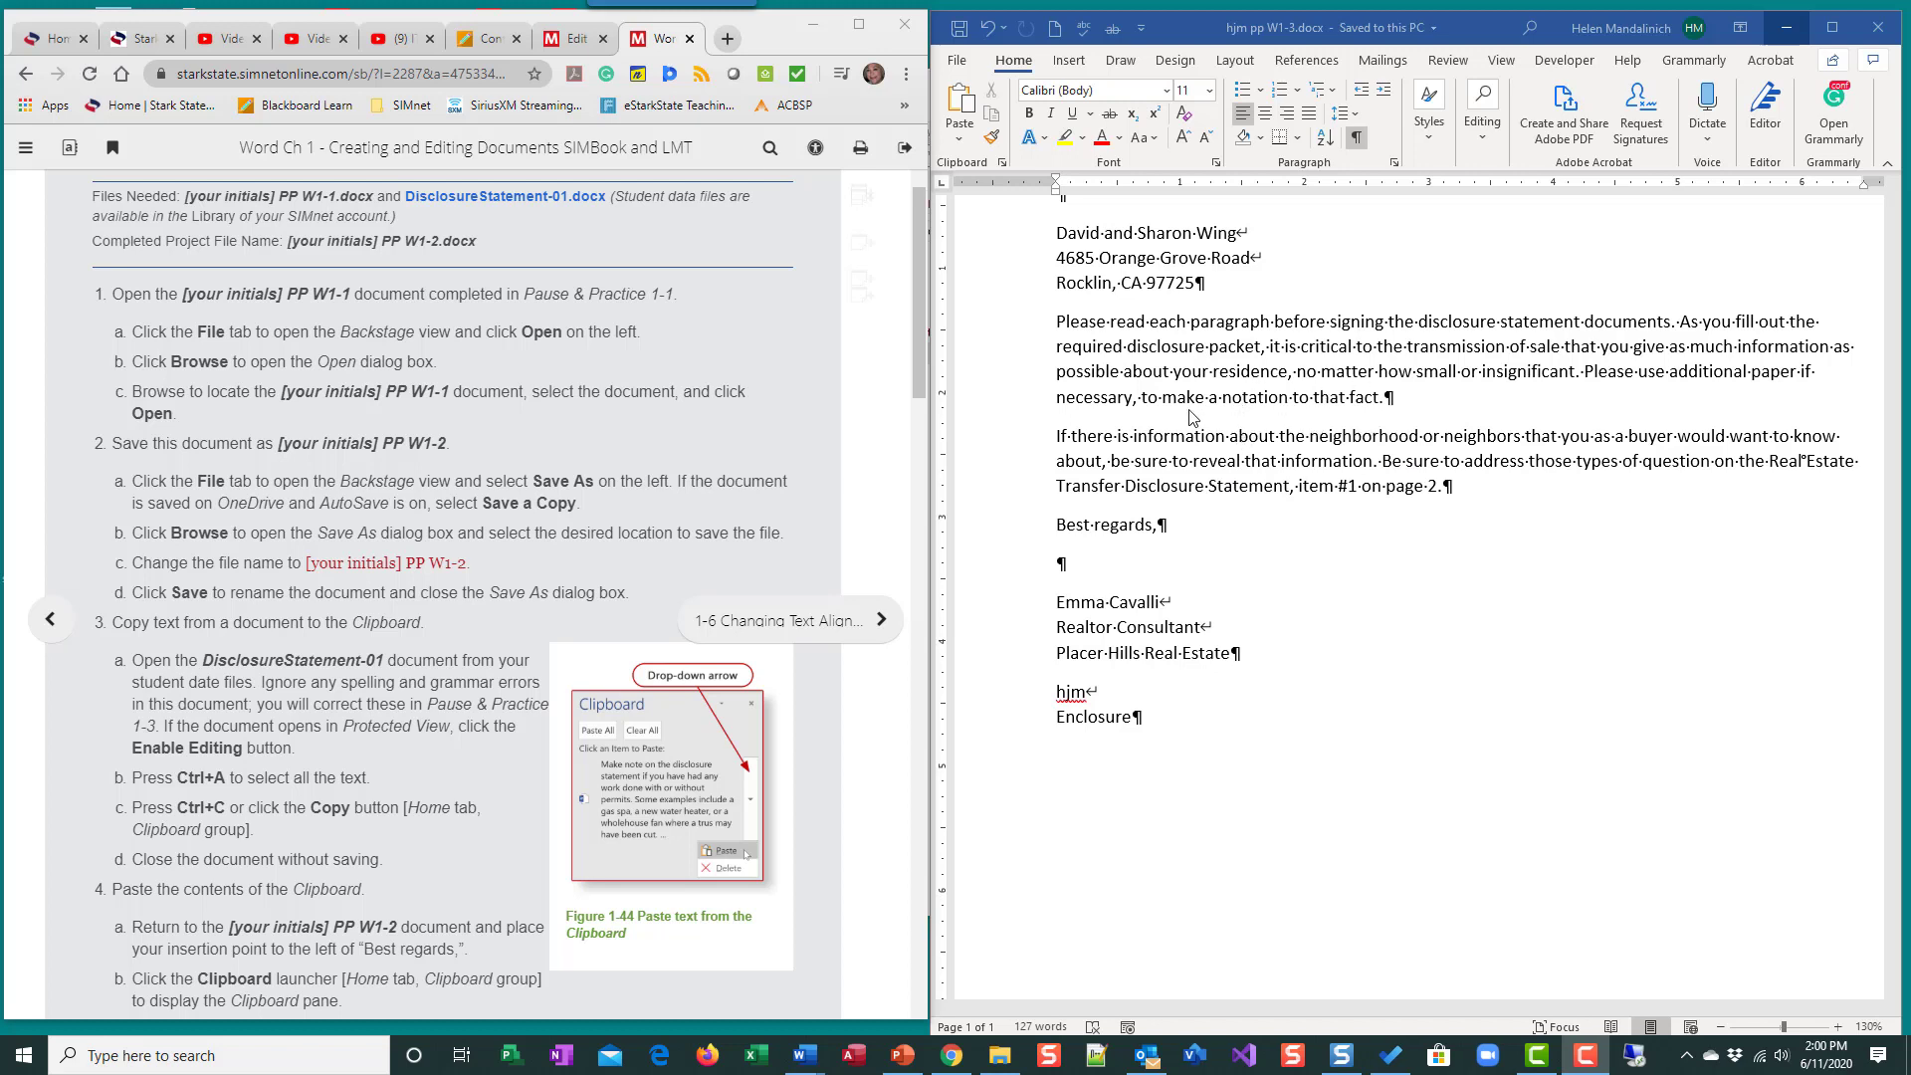
pyautogui.scroll(-2, 386, 449)
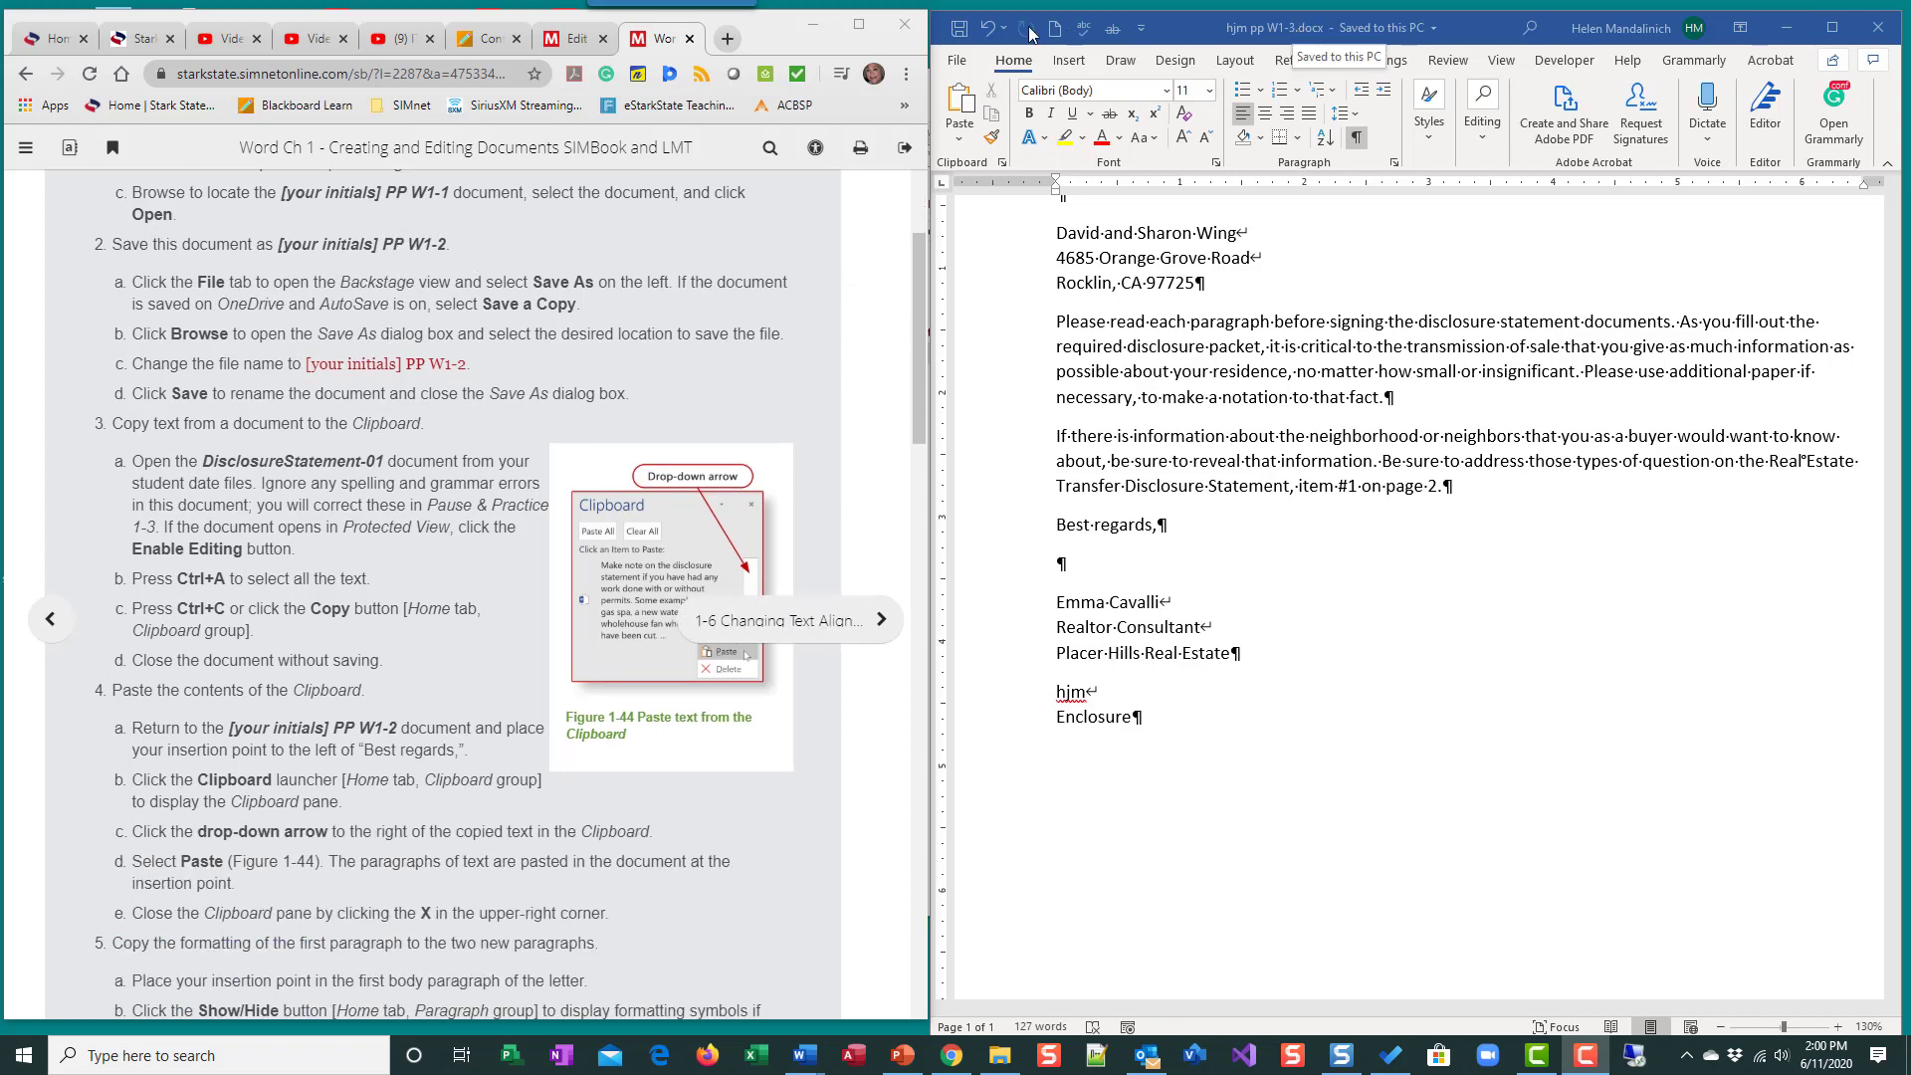
pyautogui.scroll(-1, 277, 503)
pyautogui.scroll(-1, 277, 503)
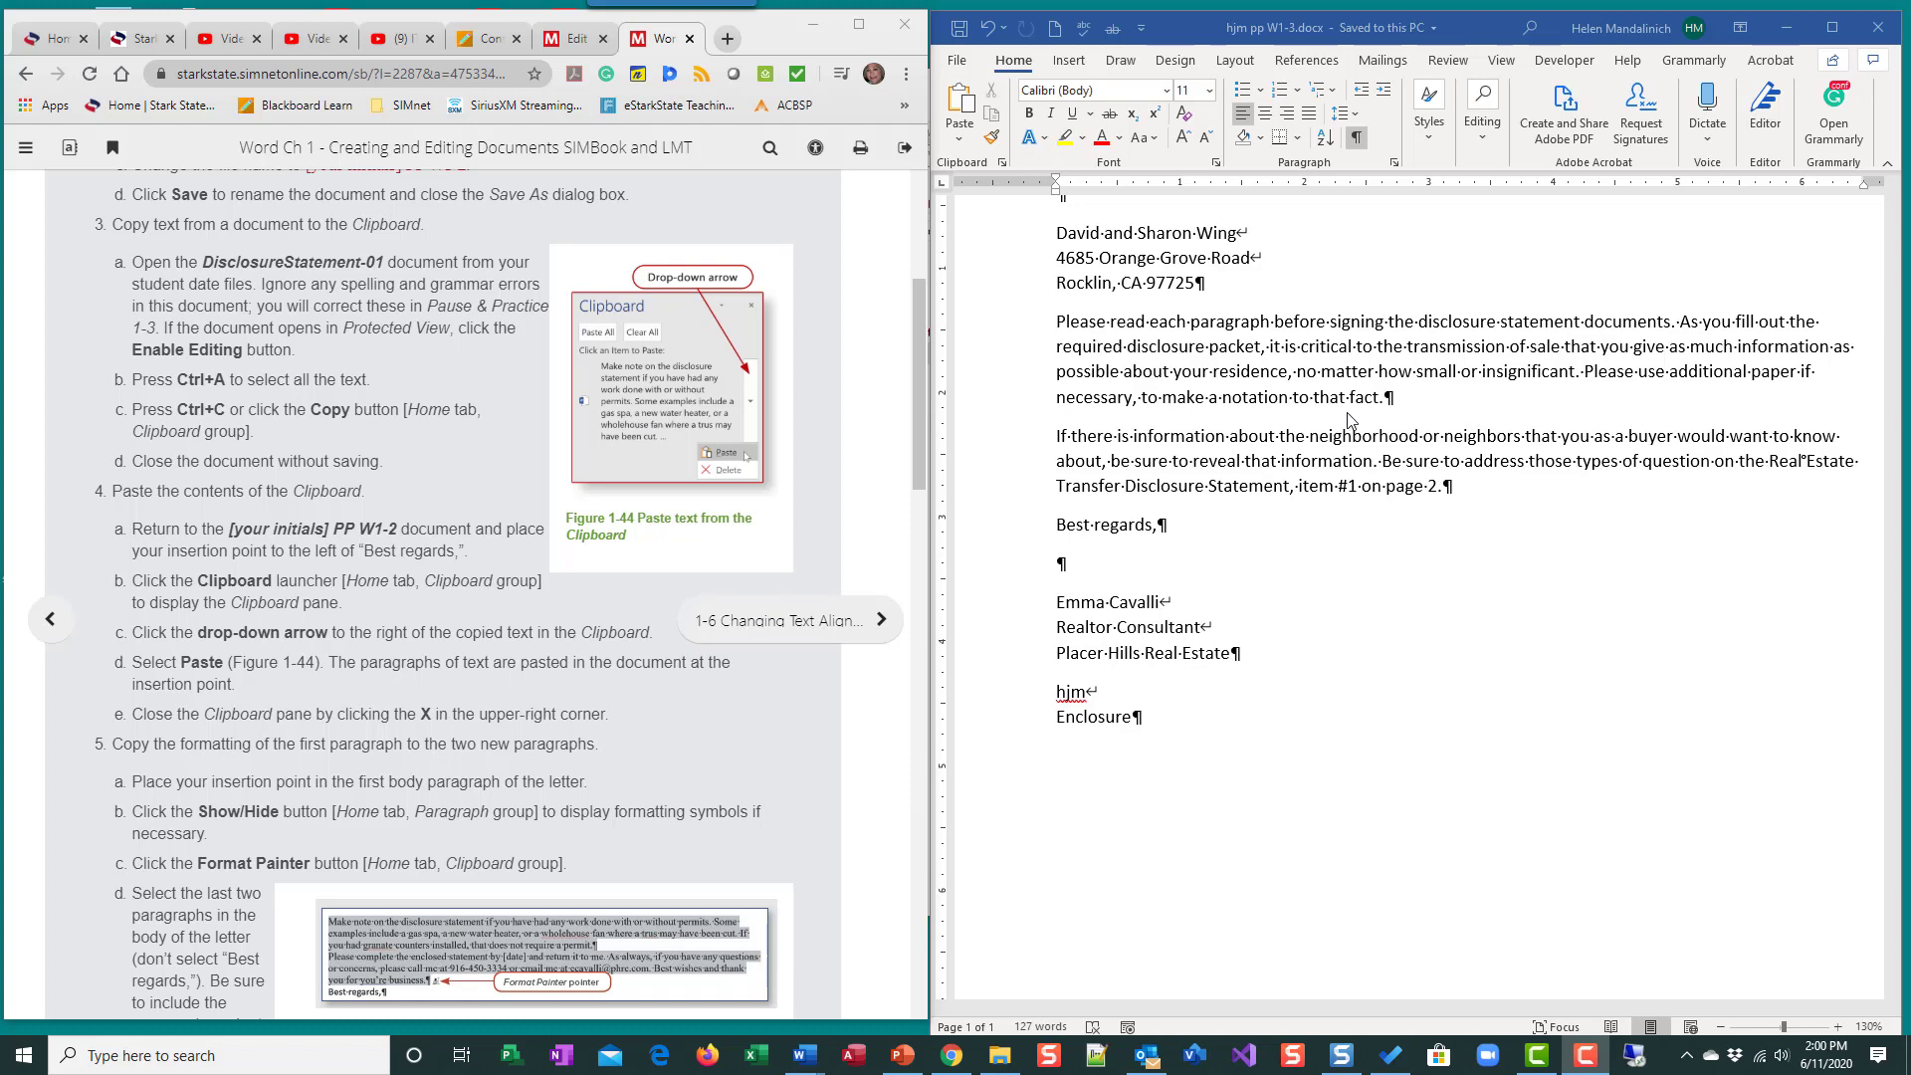
pyautogui.click(956, 61)
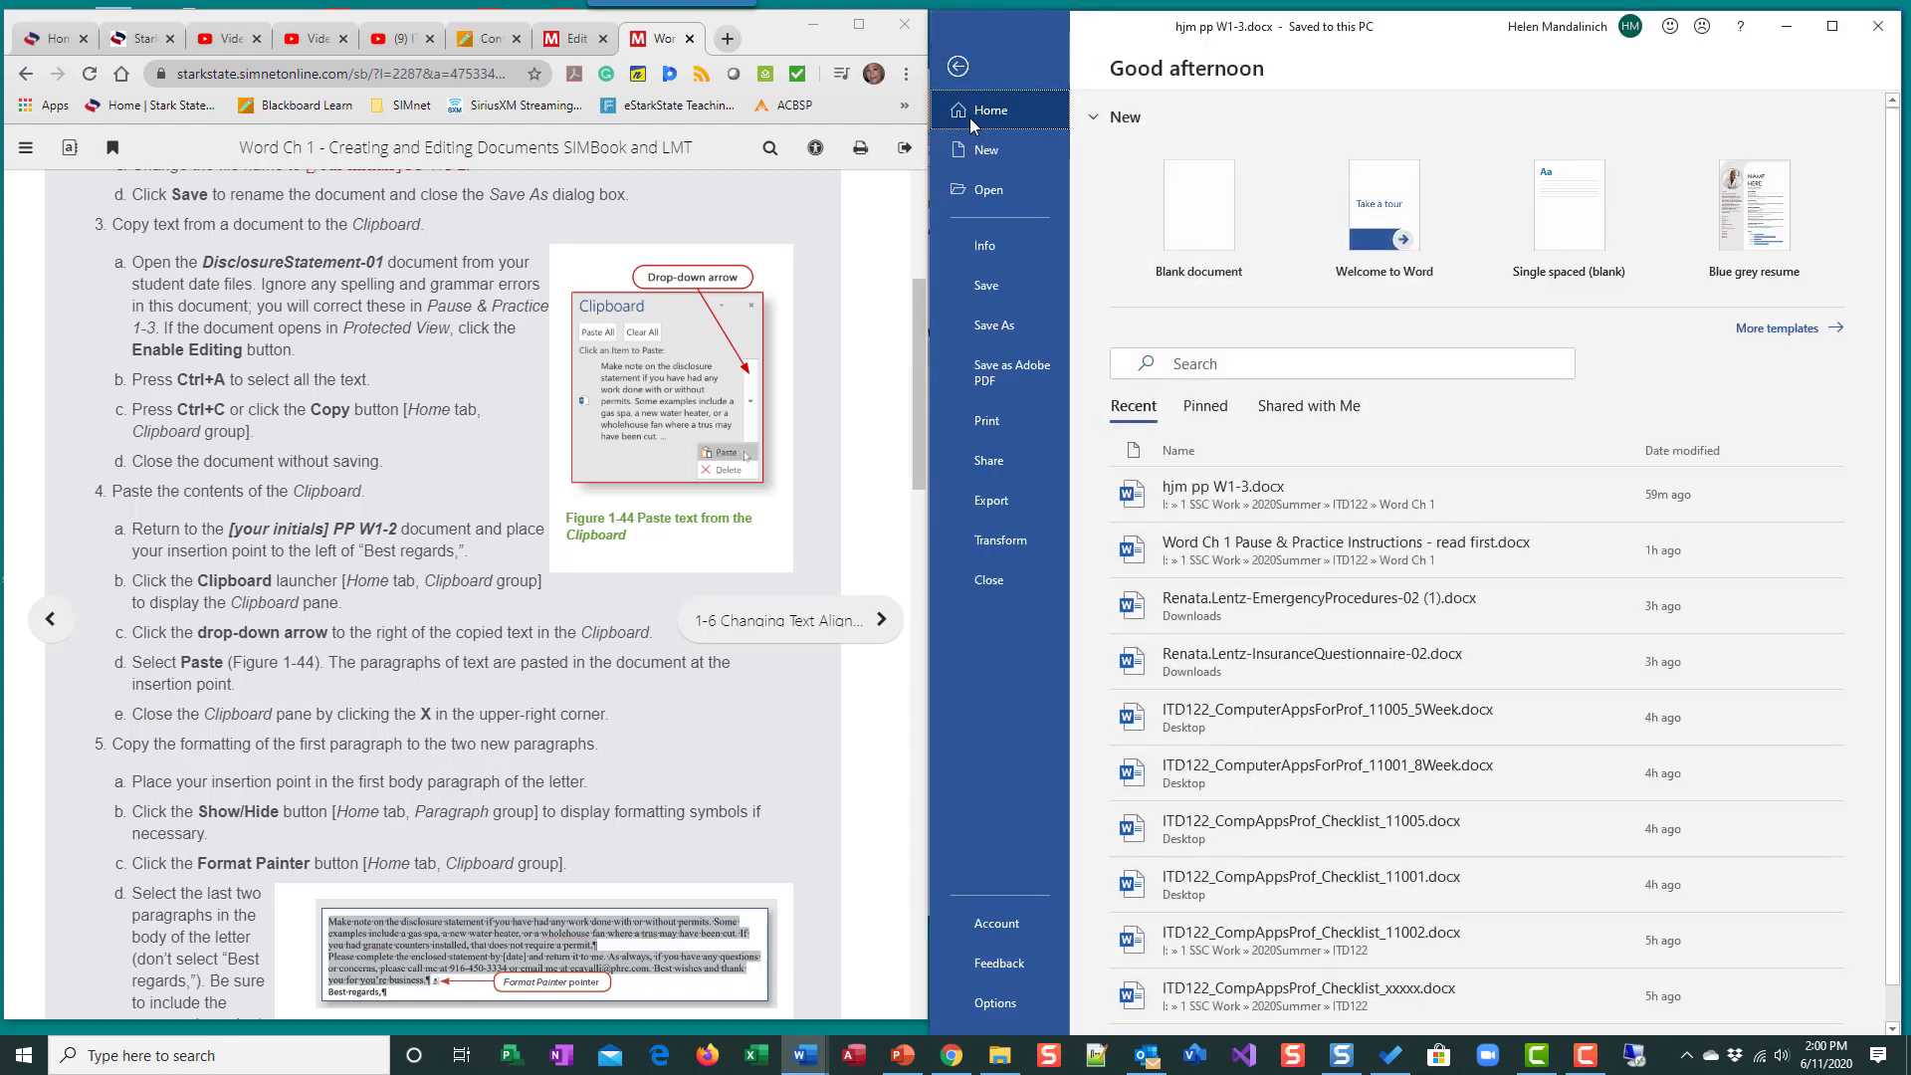
pyautogui.click(977, 193)
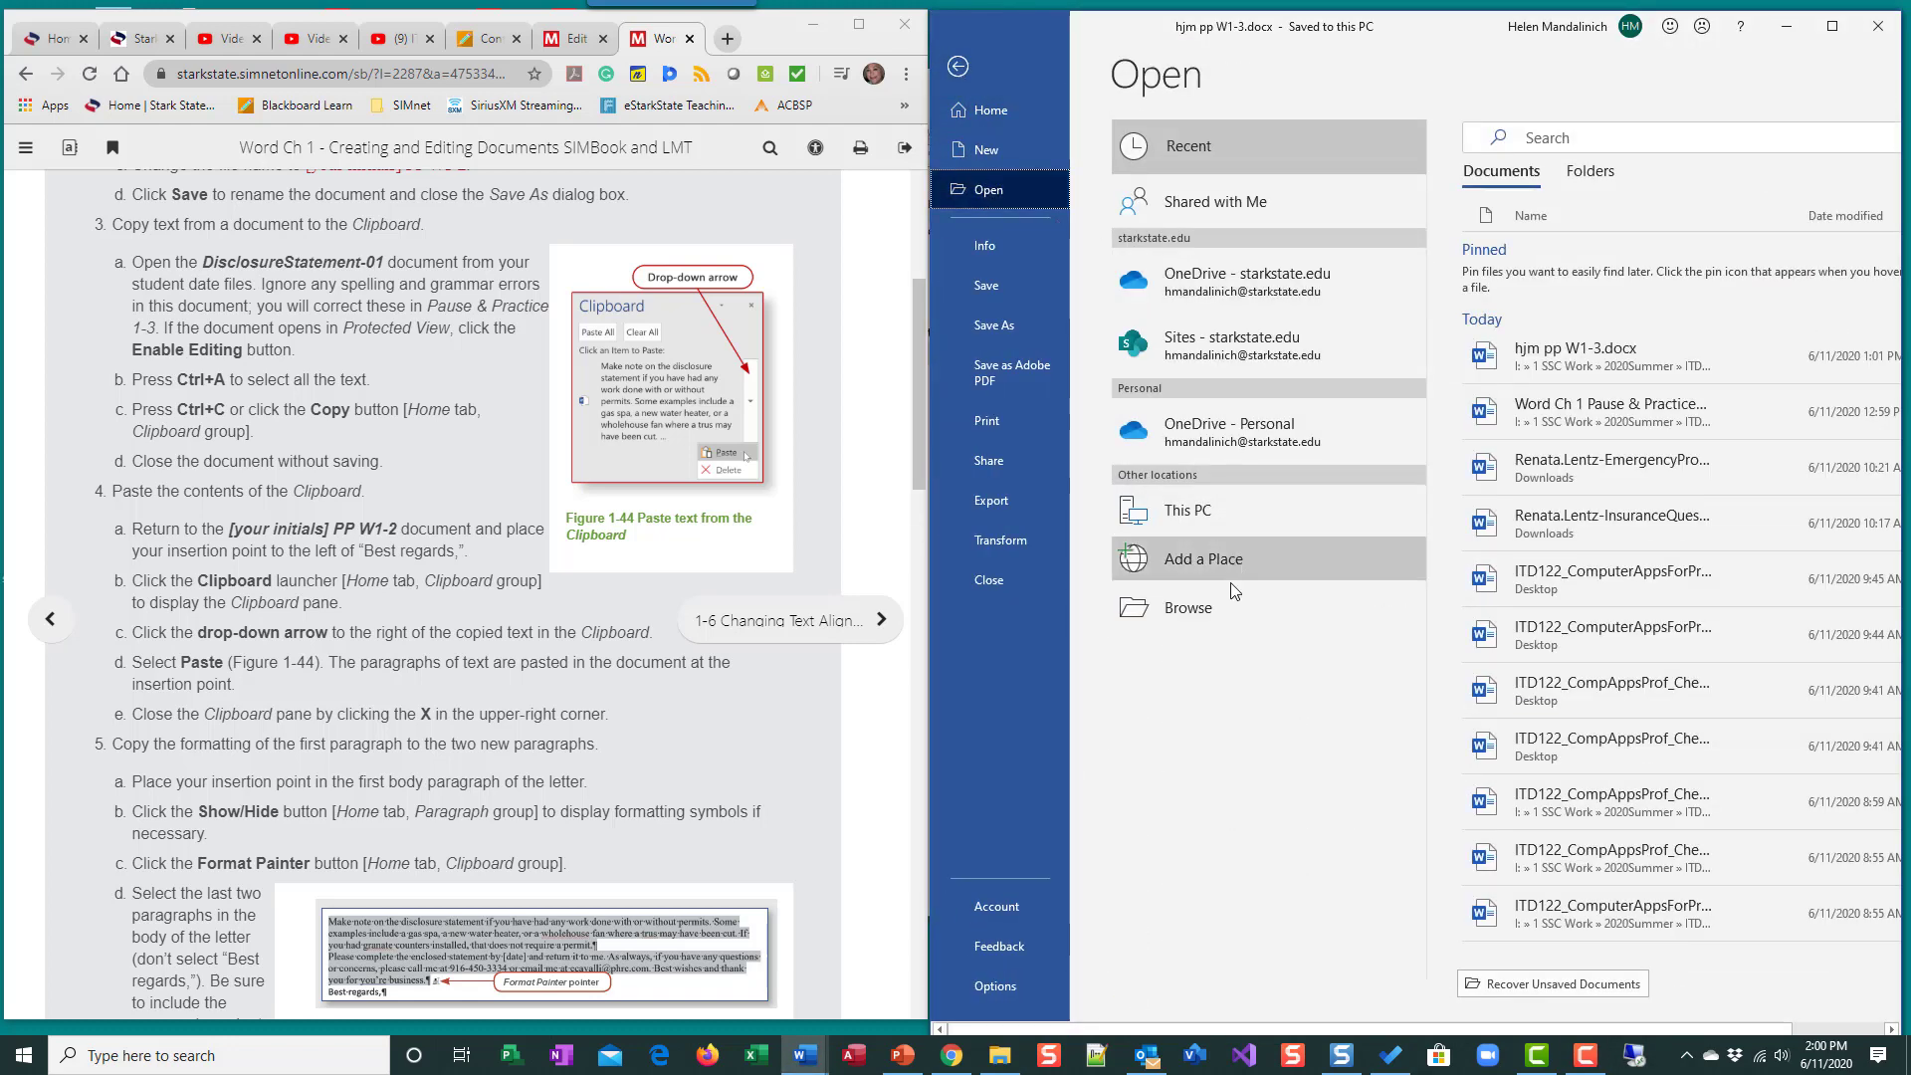
pyautogui.click(1236, 607)
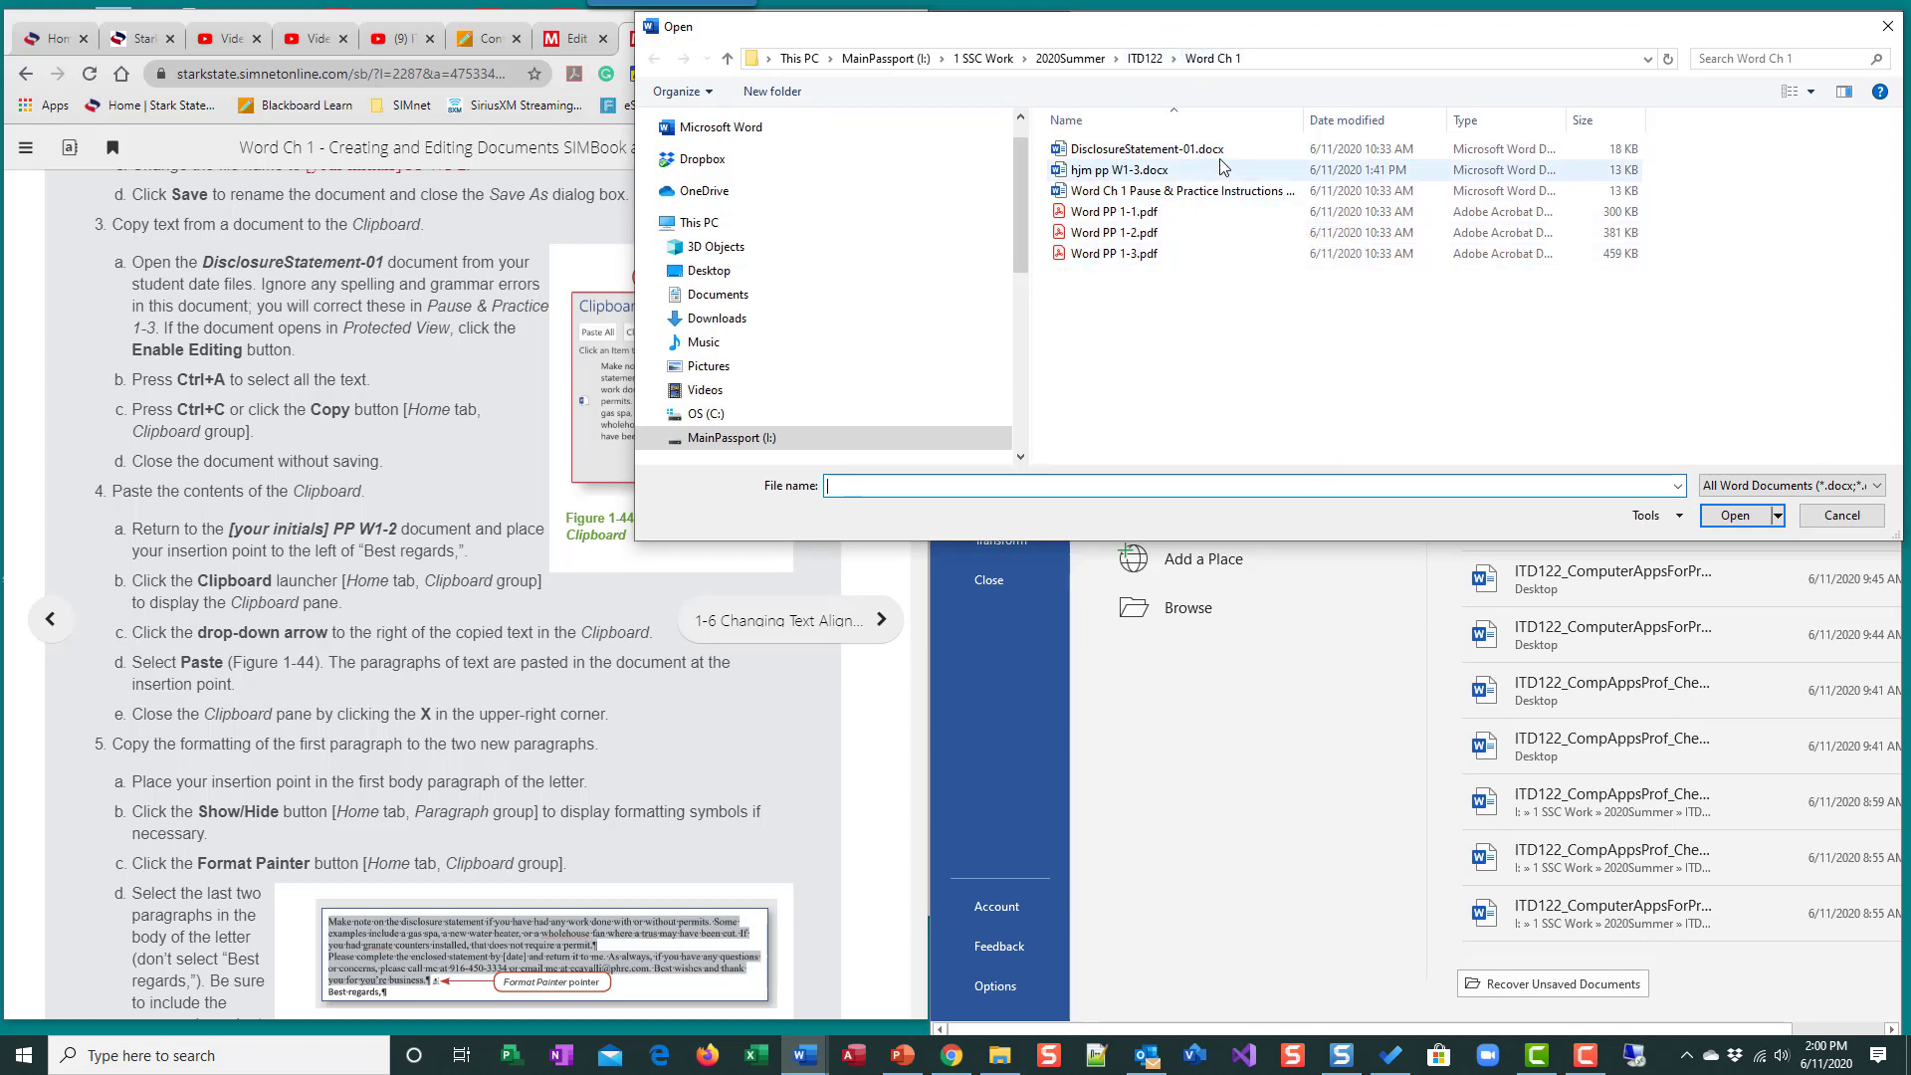
pyautogui.doubleClick(1160, 149)
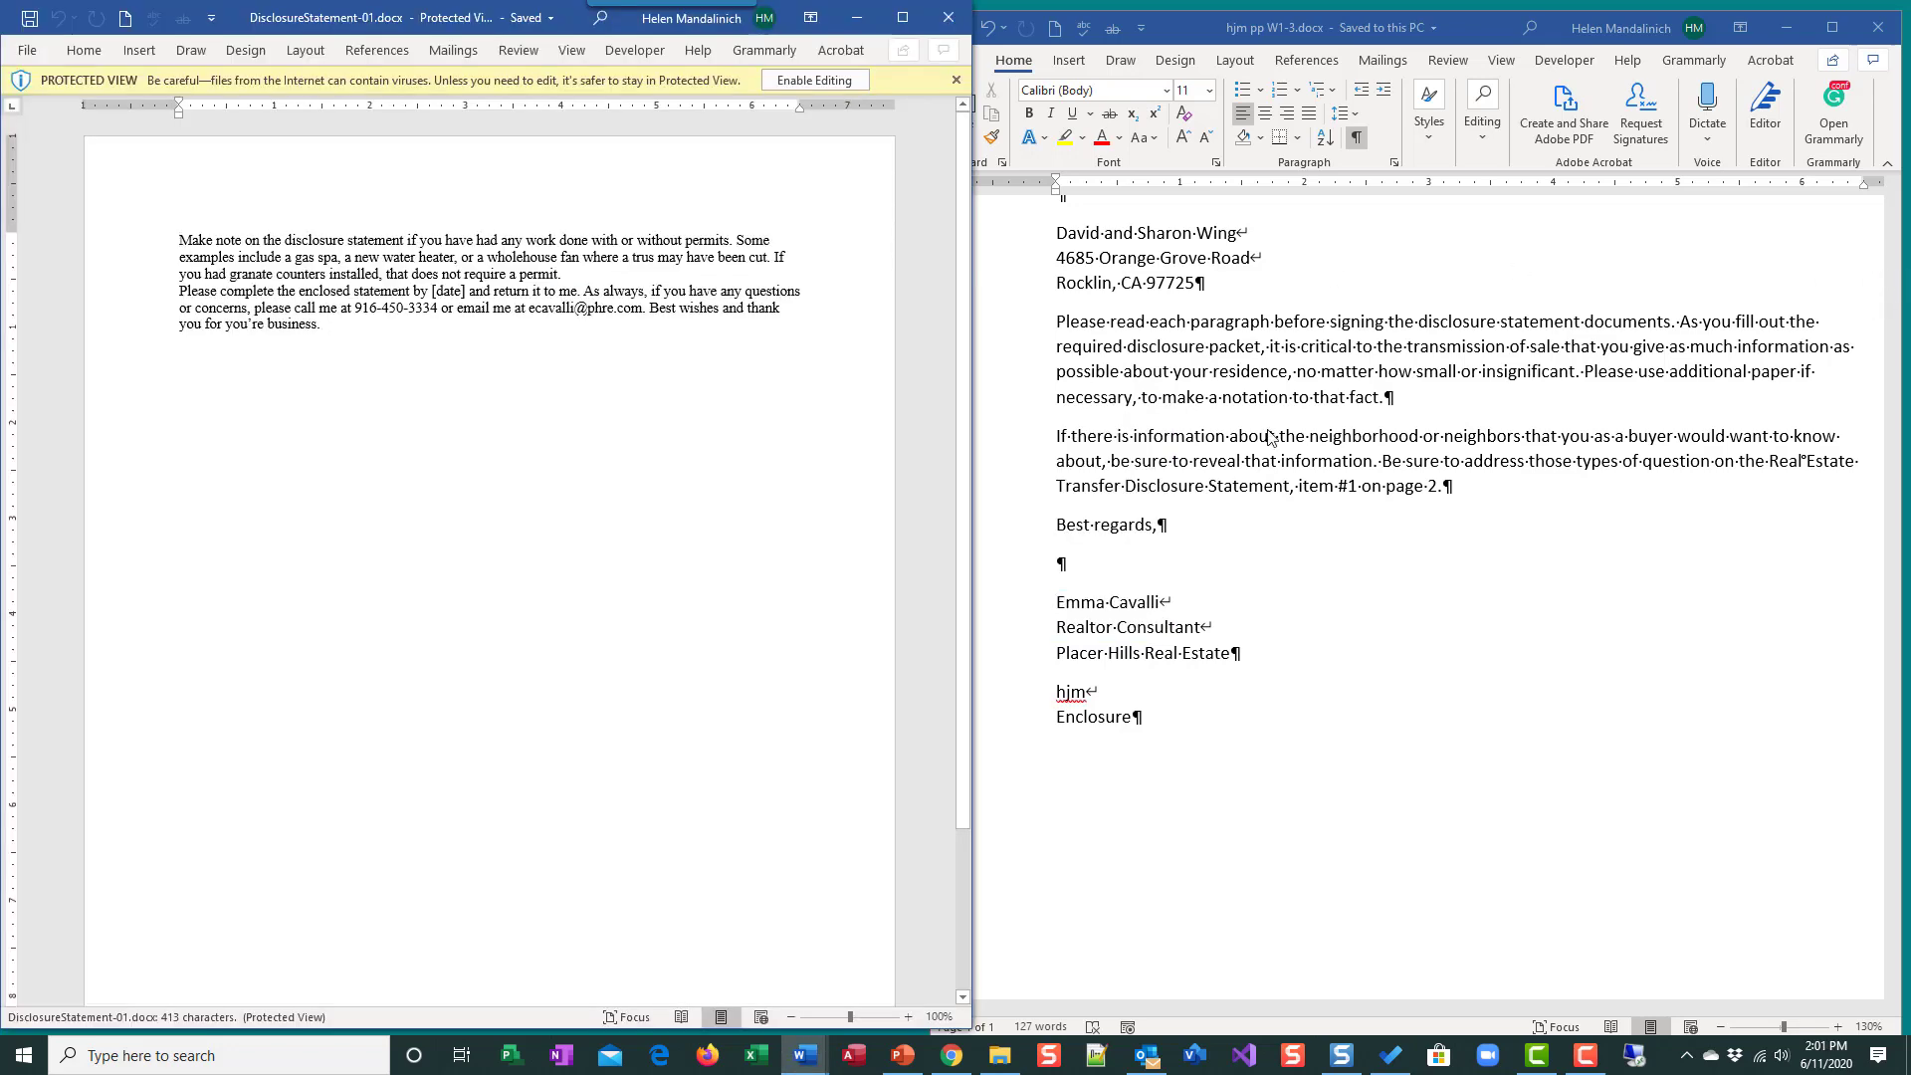
pyautogui.click(798, 82)
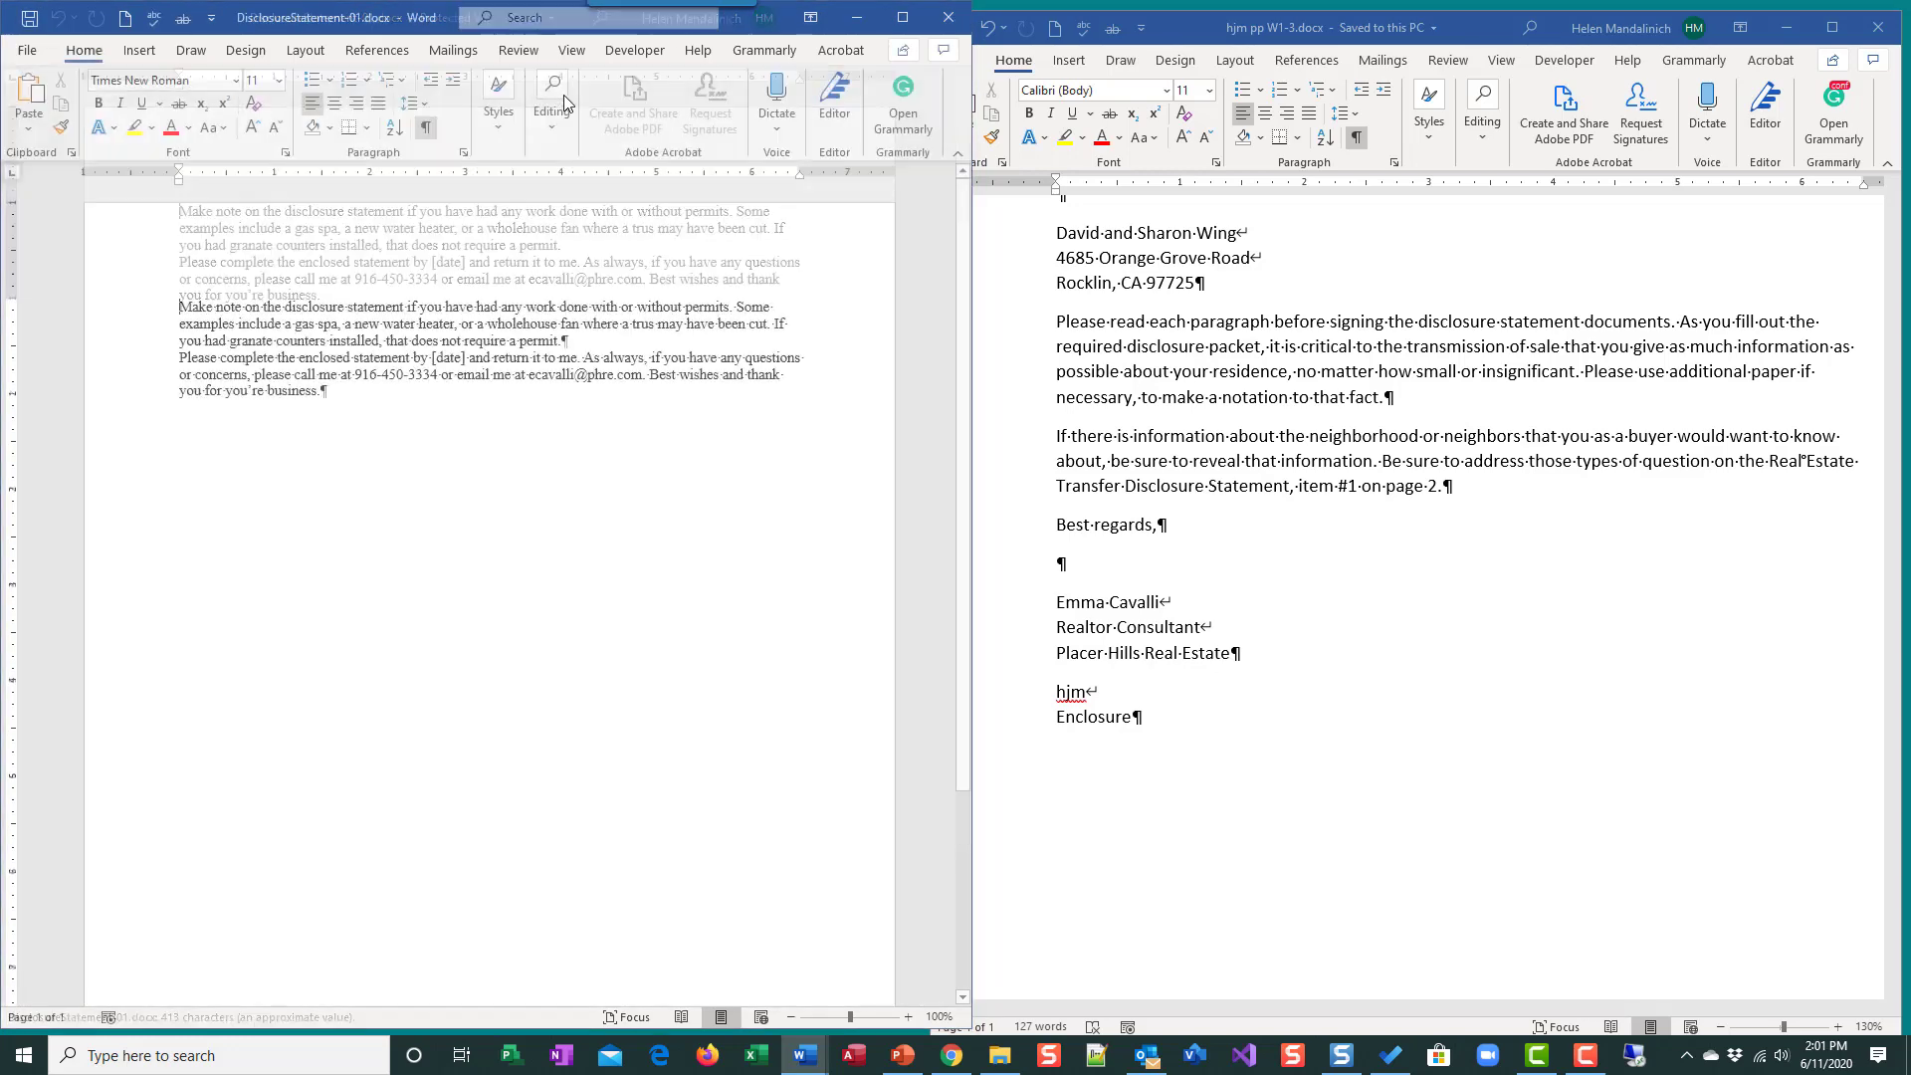
pyautogui.moveTo(342, 29); pyautogui.dragTo(1906, 299)
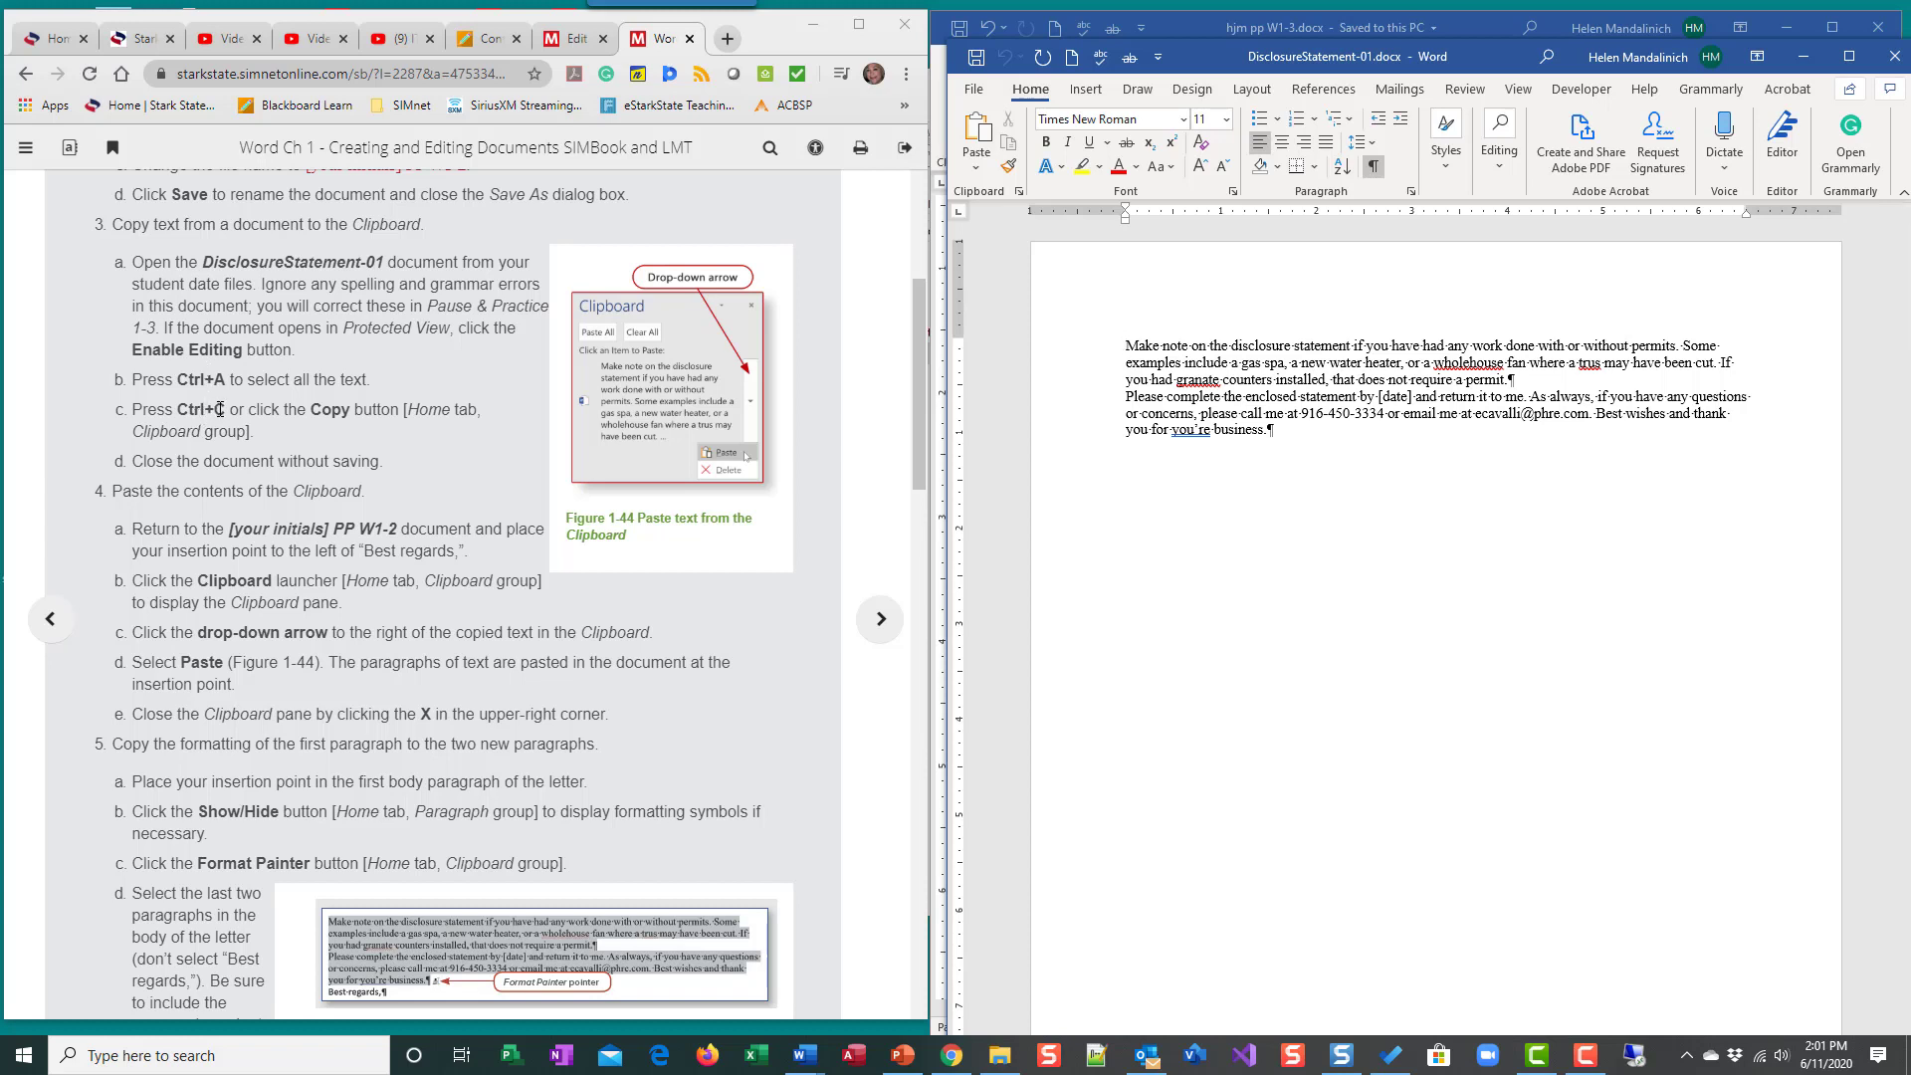
# - Copy all the text of the disclosure statement document and close that document without saving
pyautogui.moveTo(230, 382); pyautogui.dragTo(177, 383)
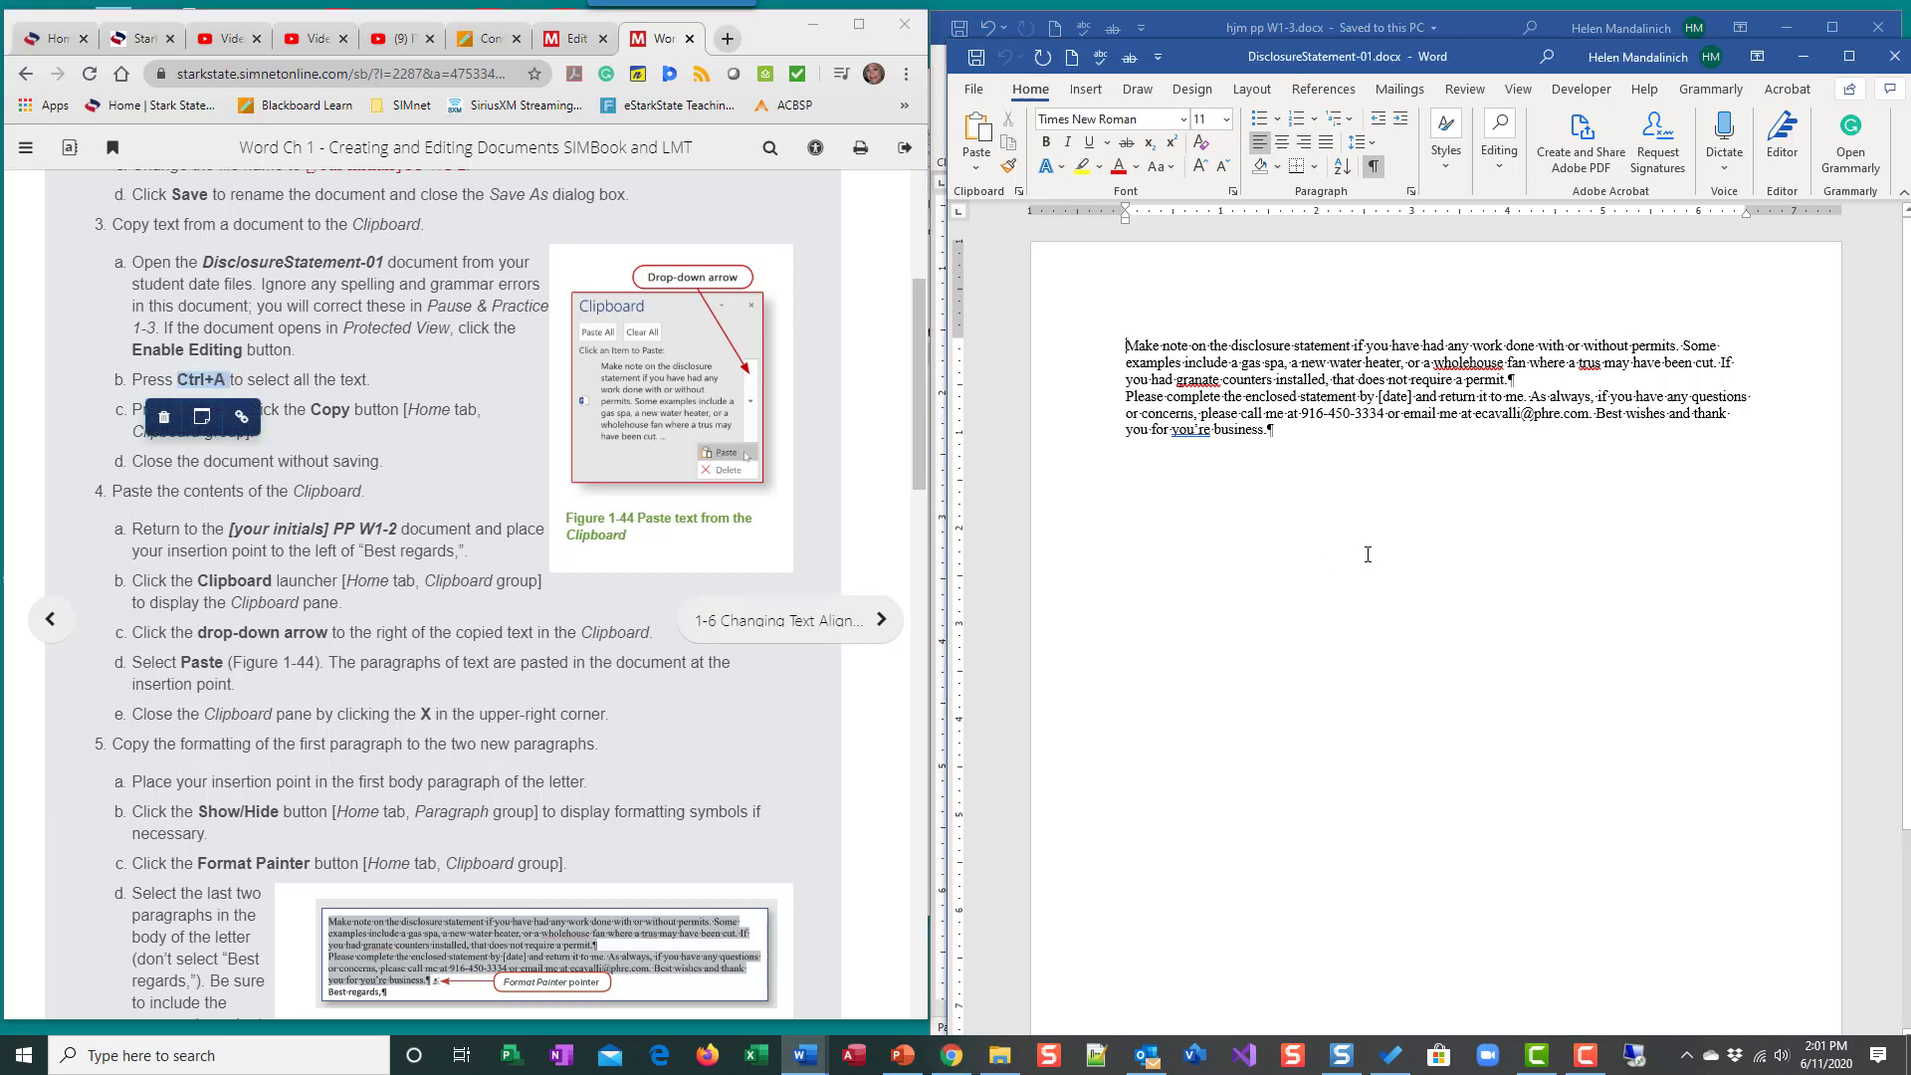
pyautogui.hotkey('ctrl', 'a')
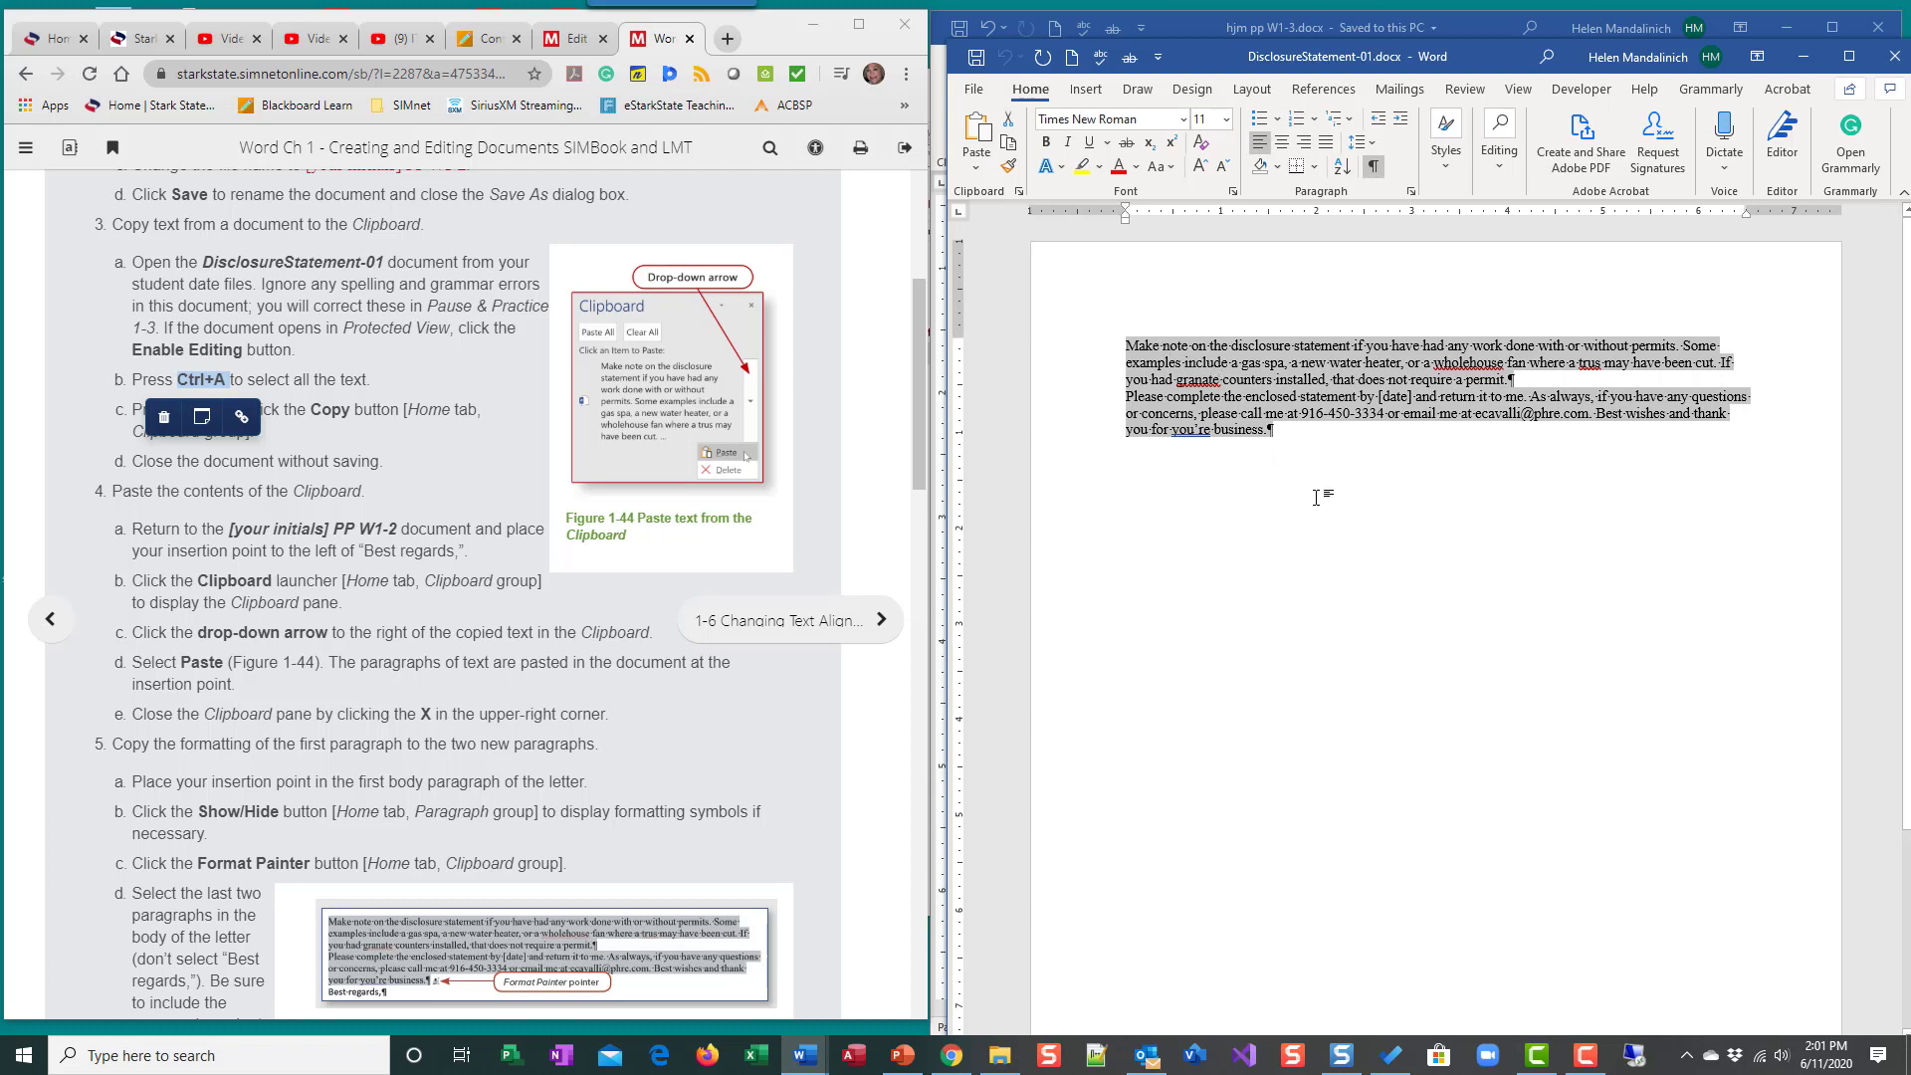
pyautogui.click(380, 426)
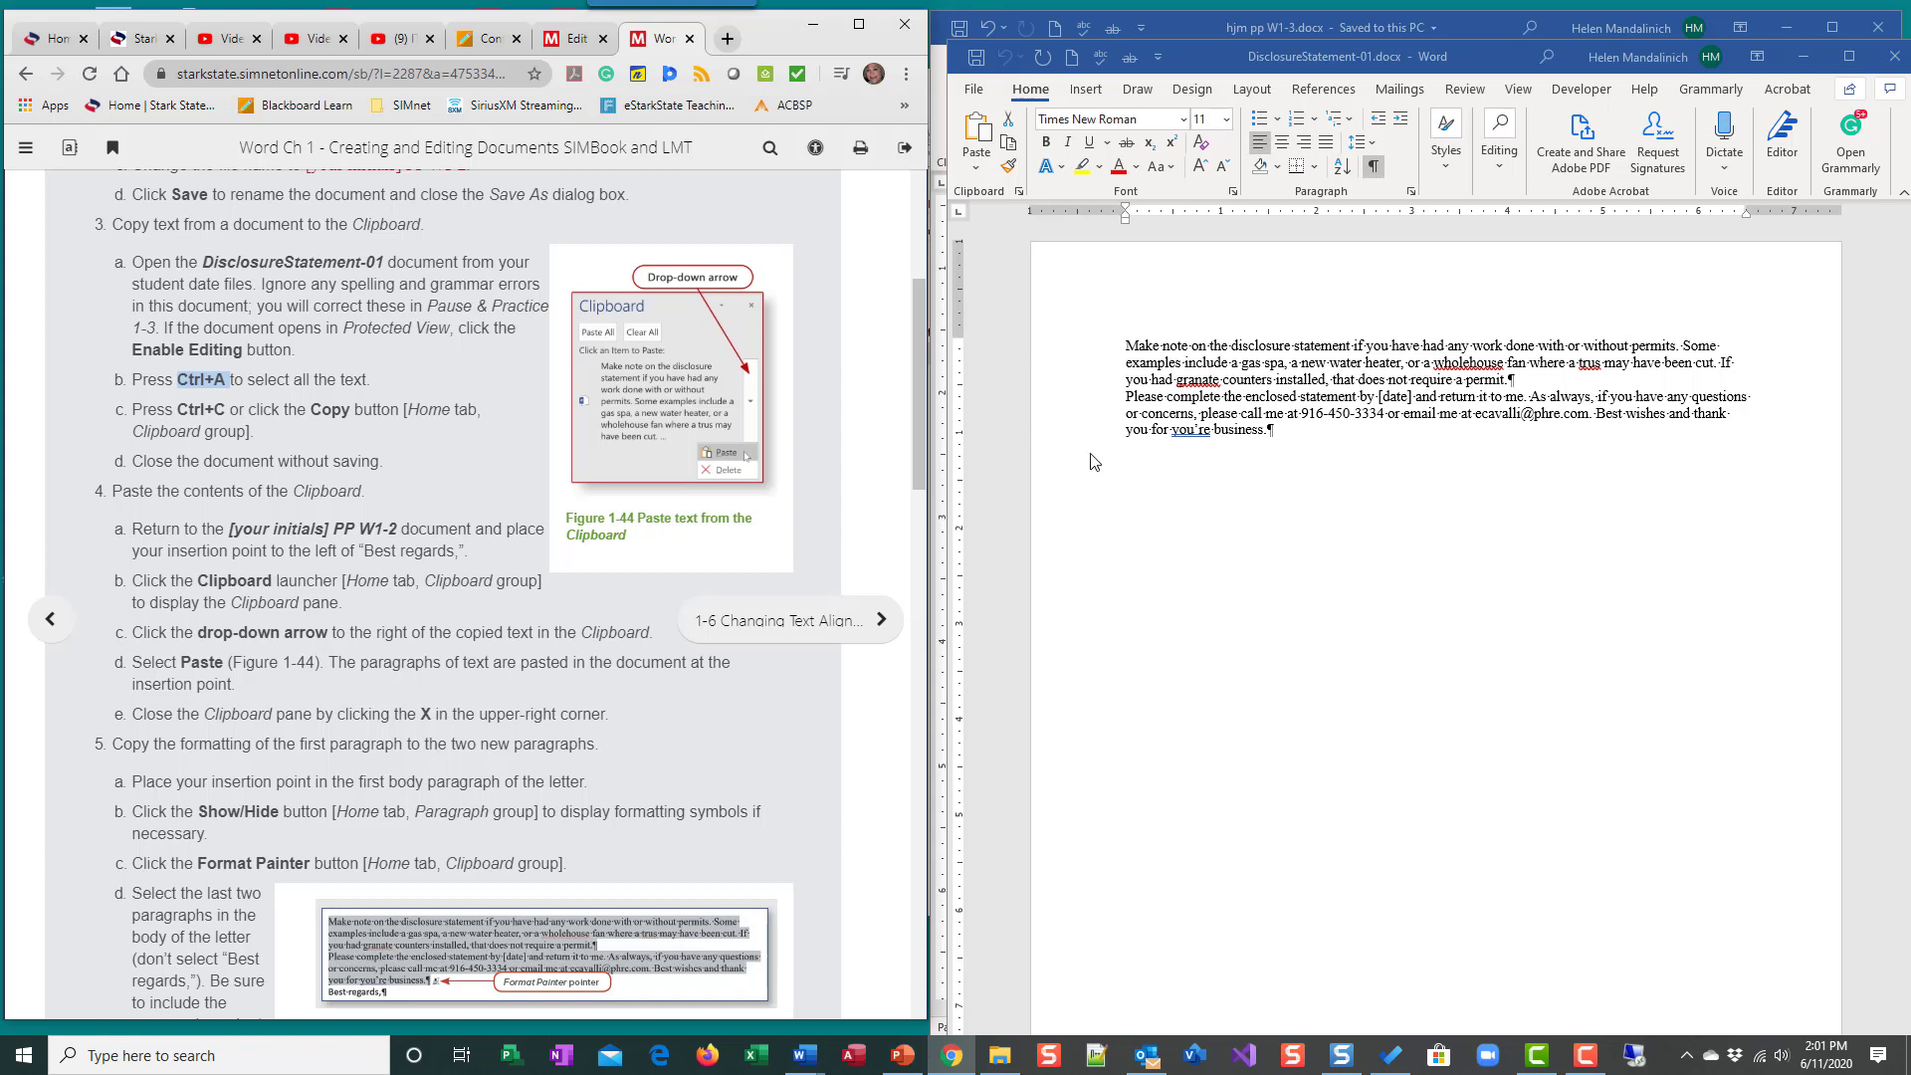
pyautogui.click(1147, 493)
pyautogui.hotkey('ctrl', 'a')
pyautogui.hotkey('ctrl', 'c')
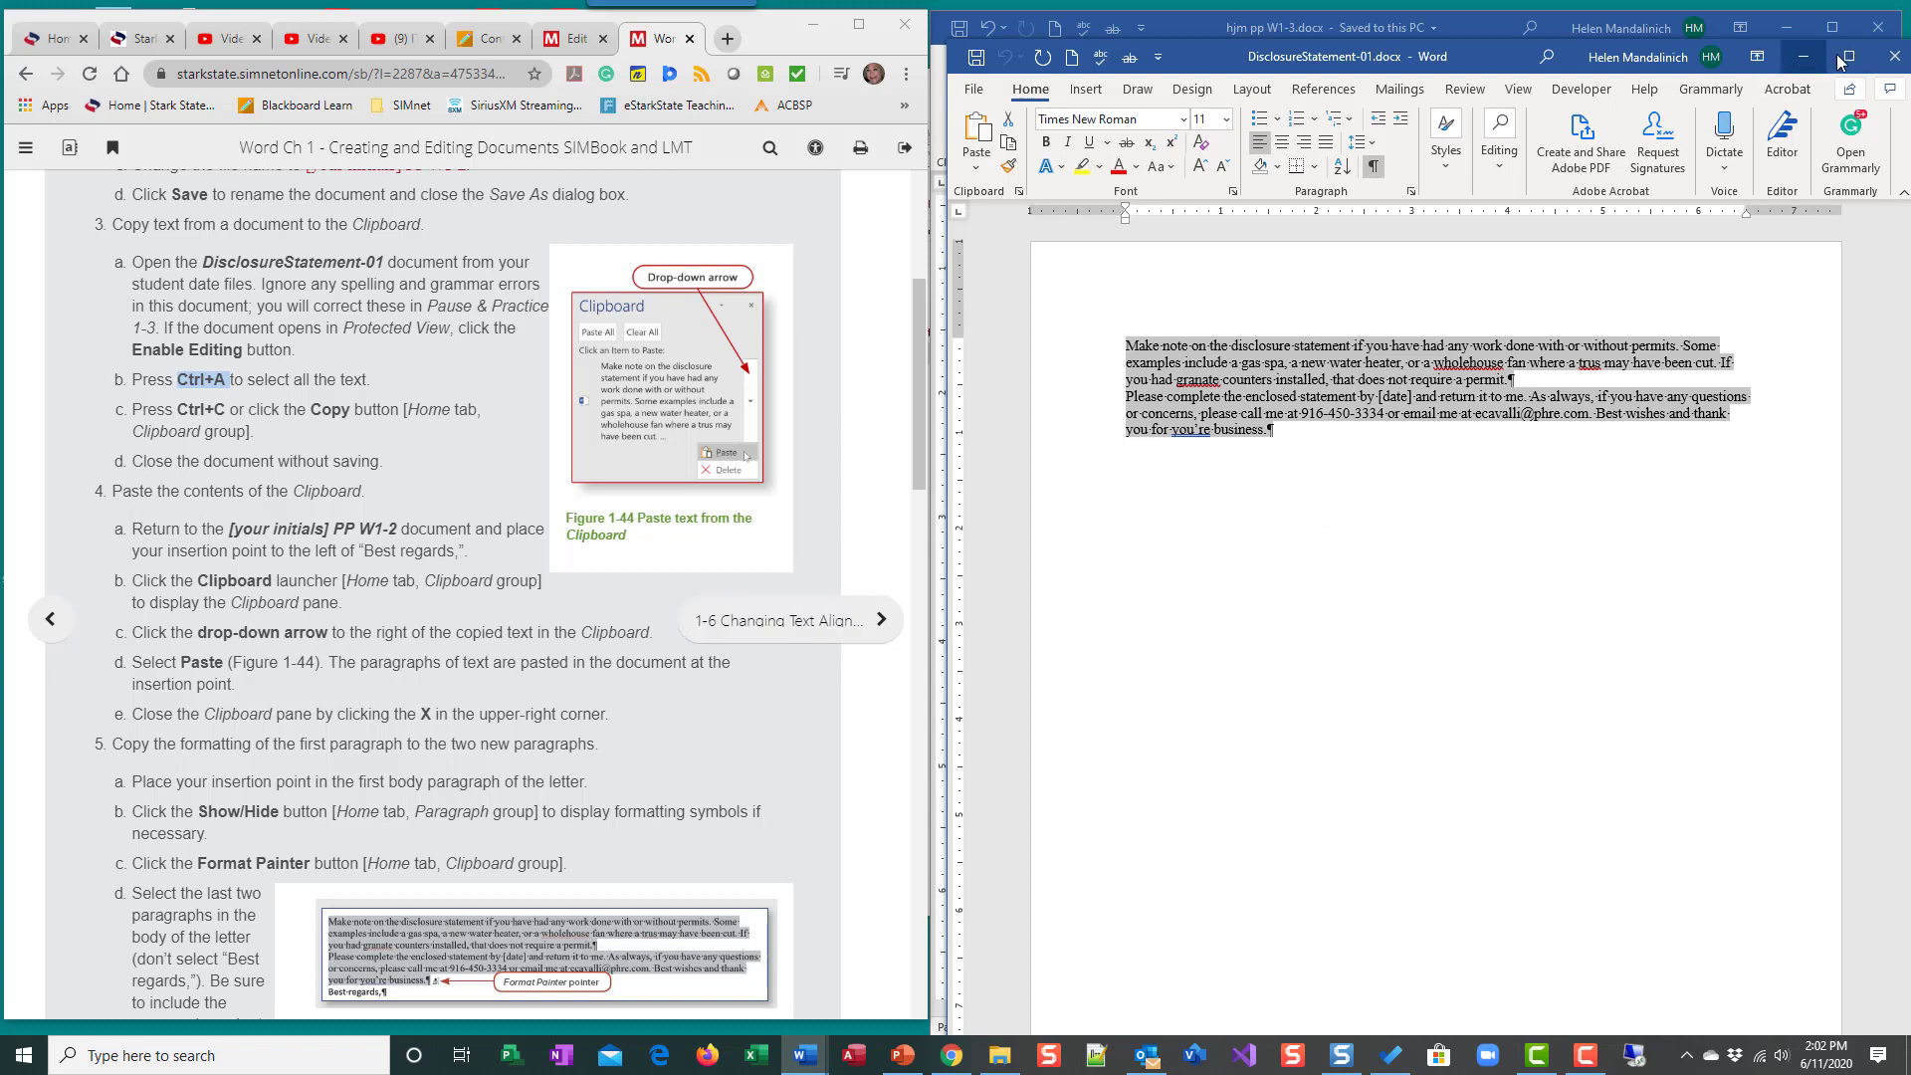
pyautogui.click(1895, 58)
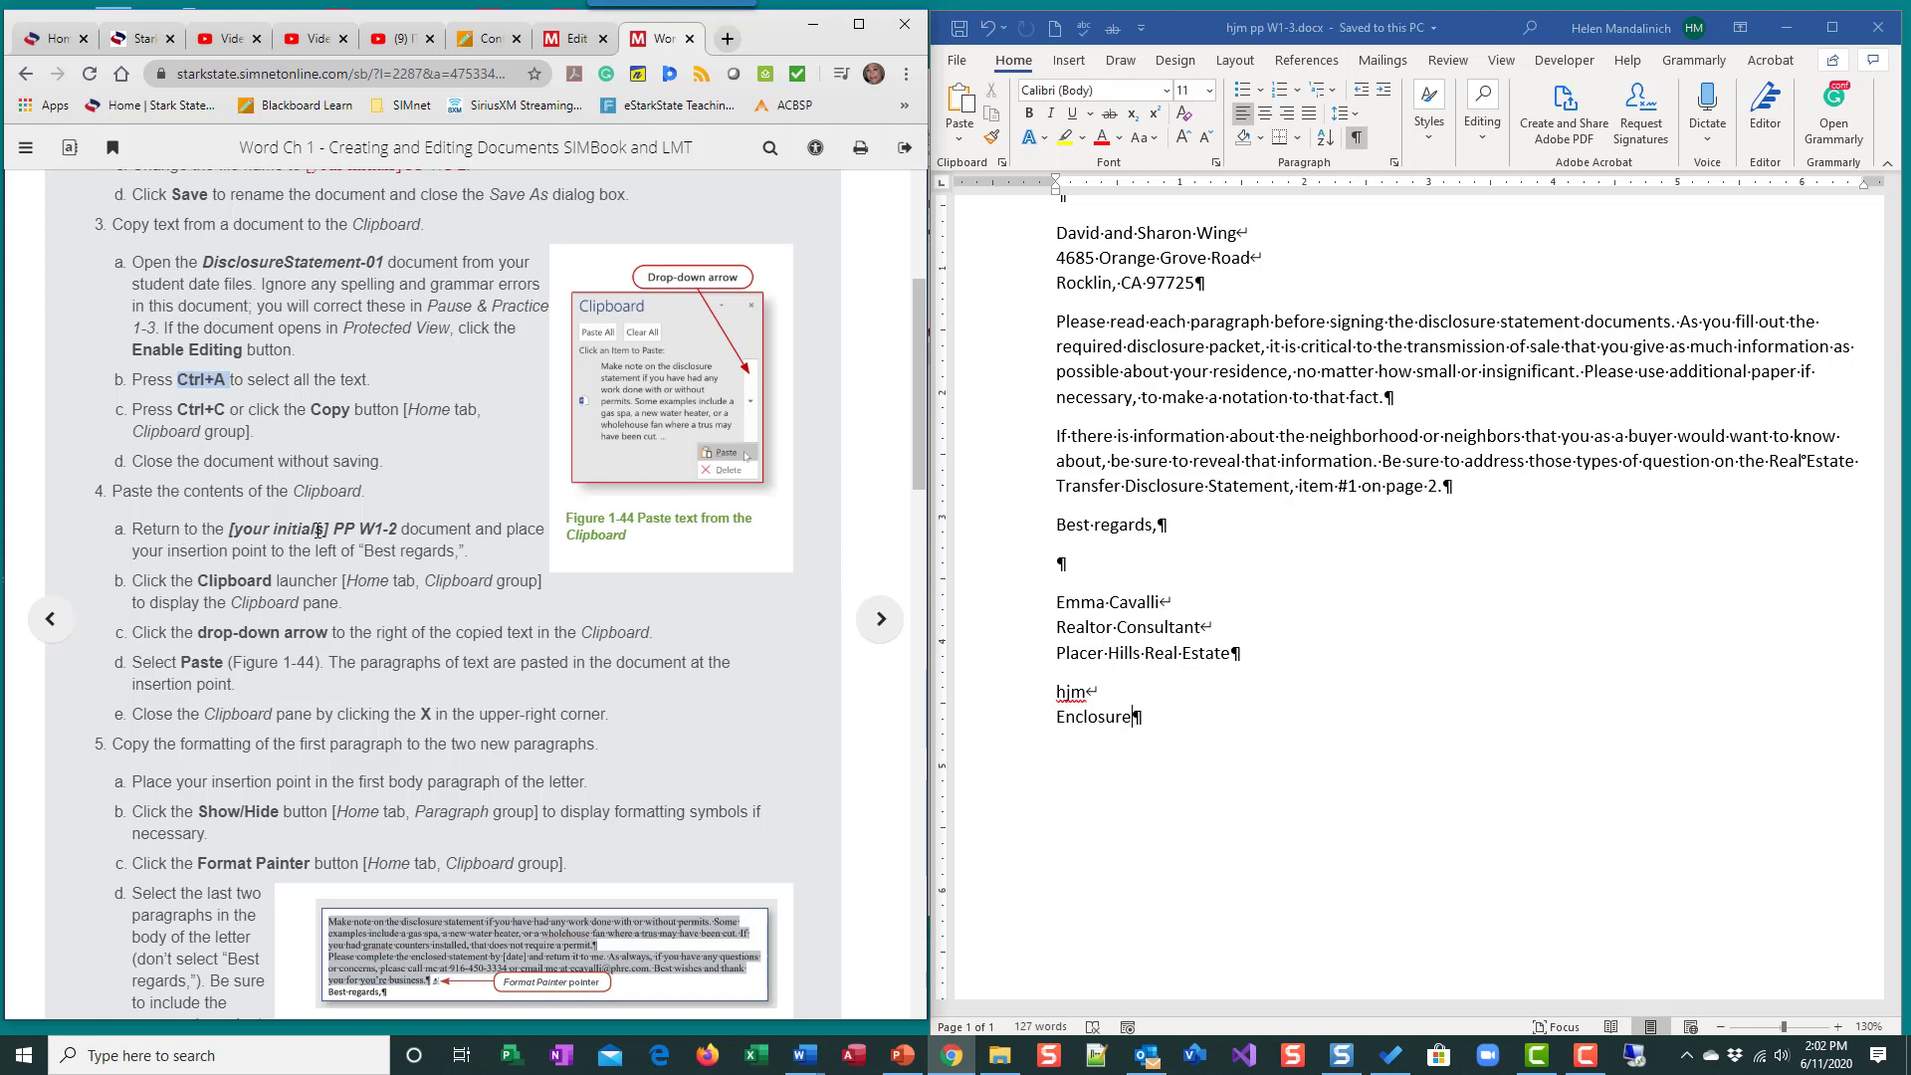
# - Paste the copied disclosure text from the Clipboard's stored item directly before "Best regards," in the letter, and close the Clipboard
pyautogui.scroll(2, 317, 531)
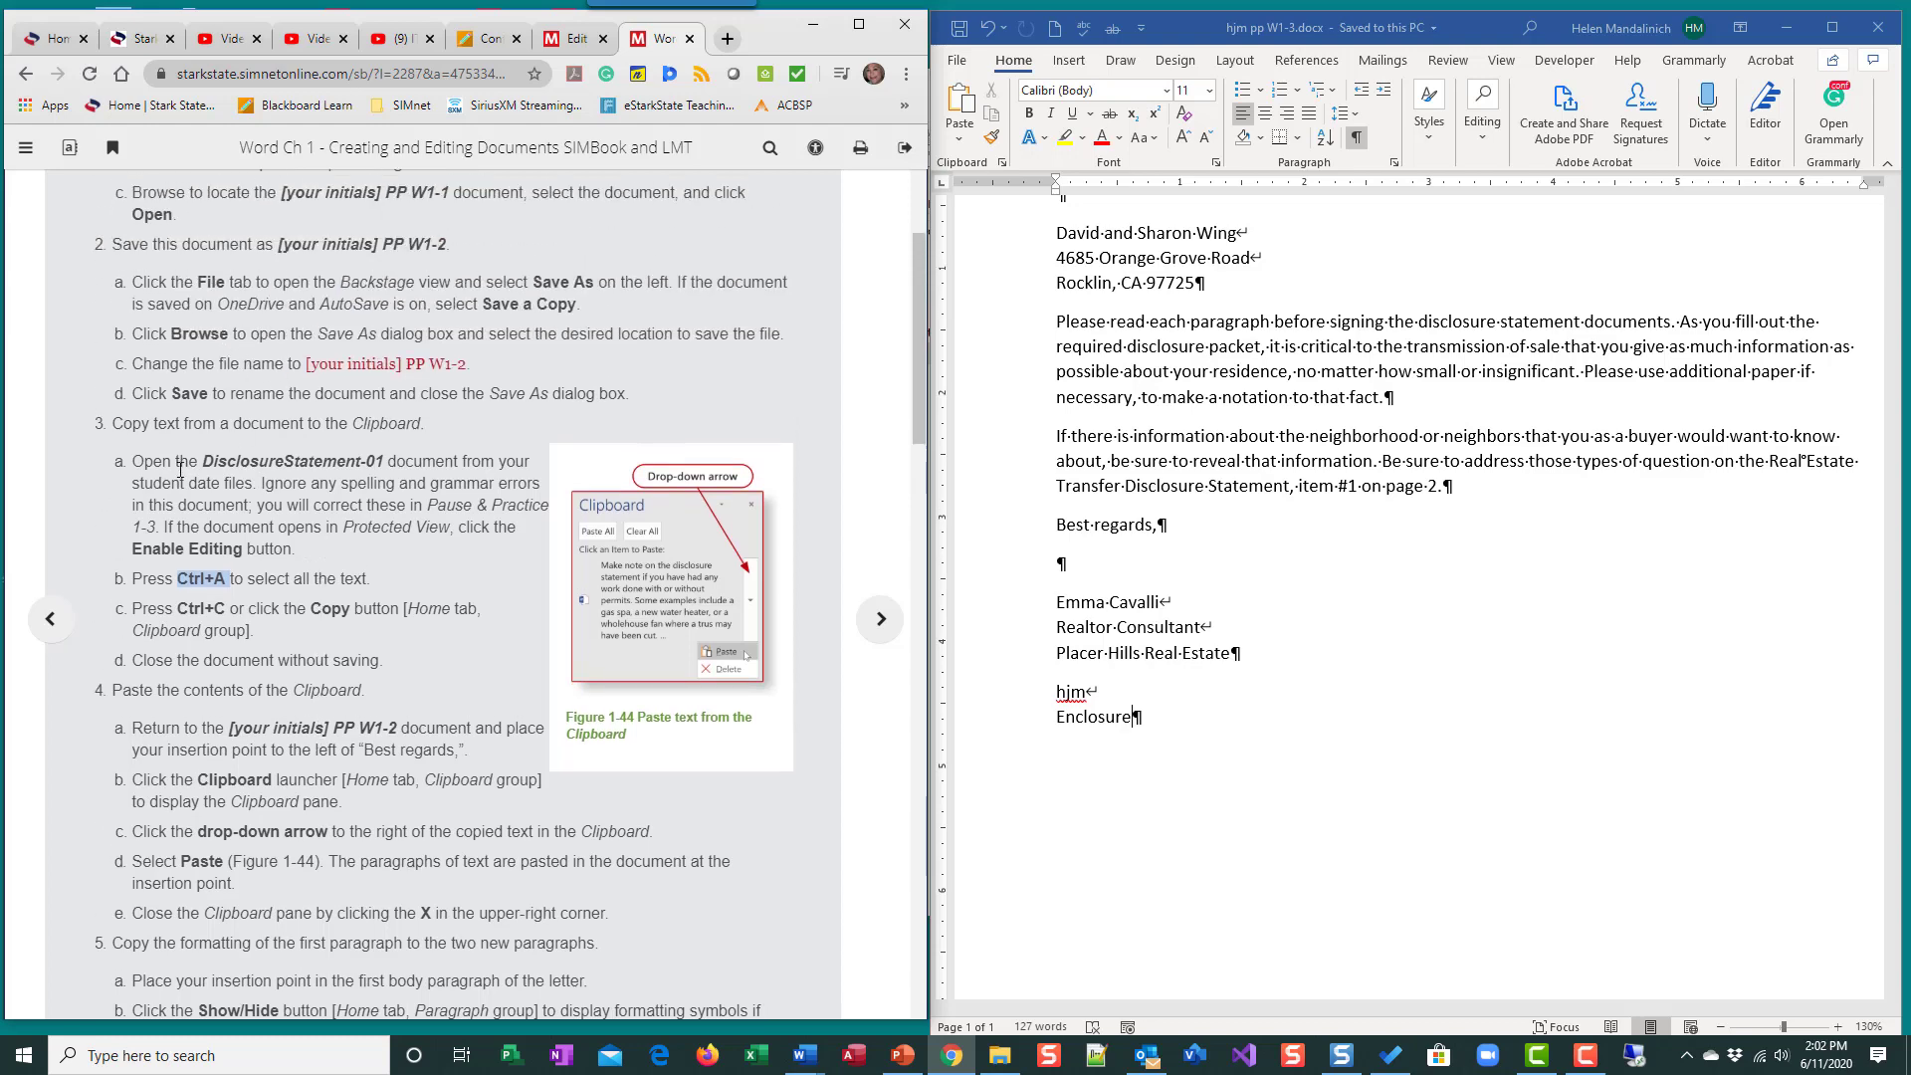
pyautogui.scroll(-2, 180, 470)
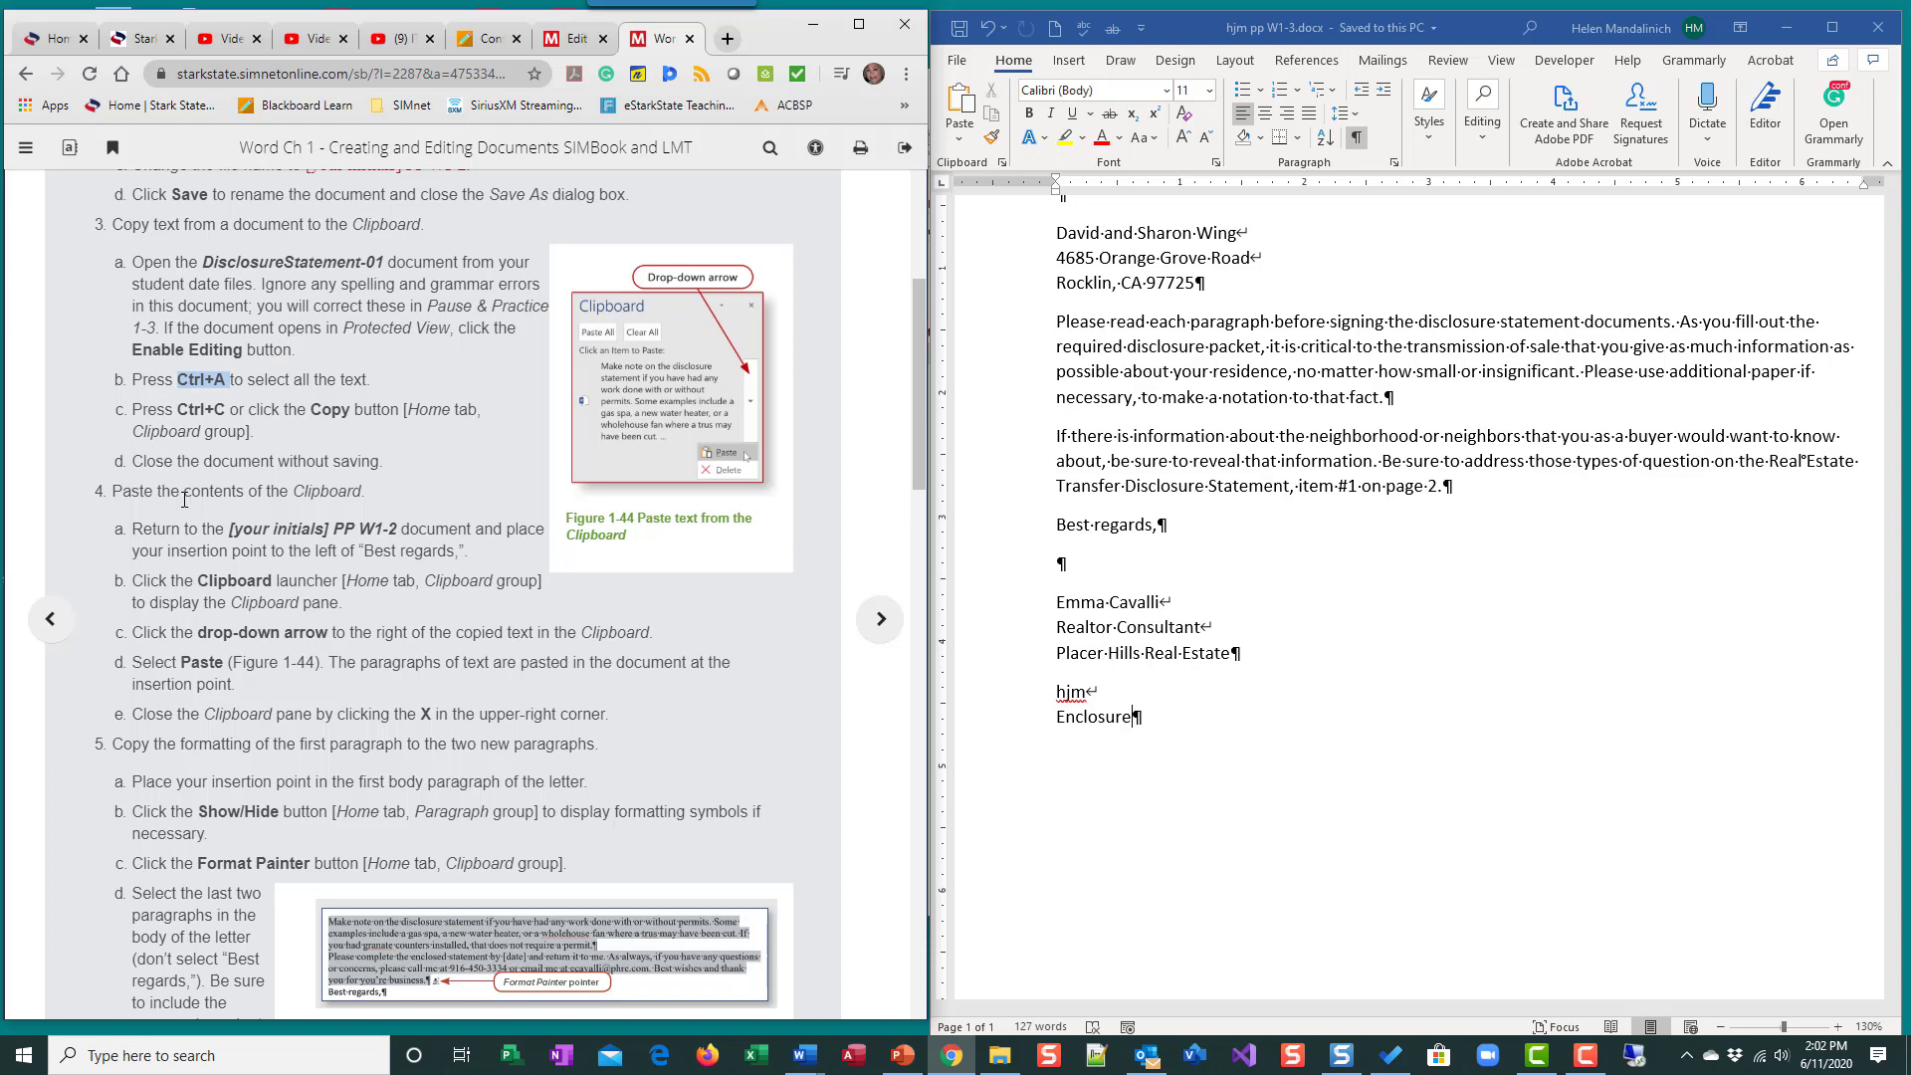
pyautogui.scroll(-1, 205, 451)
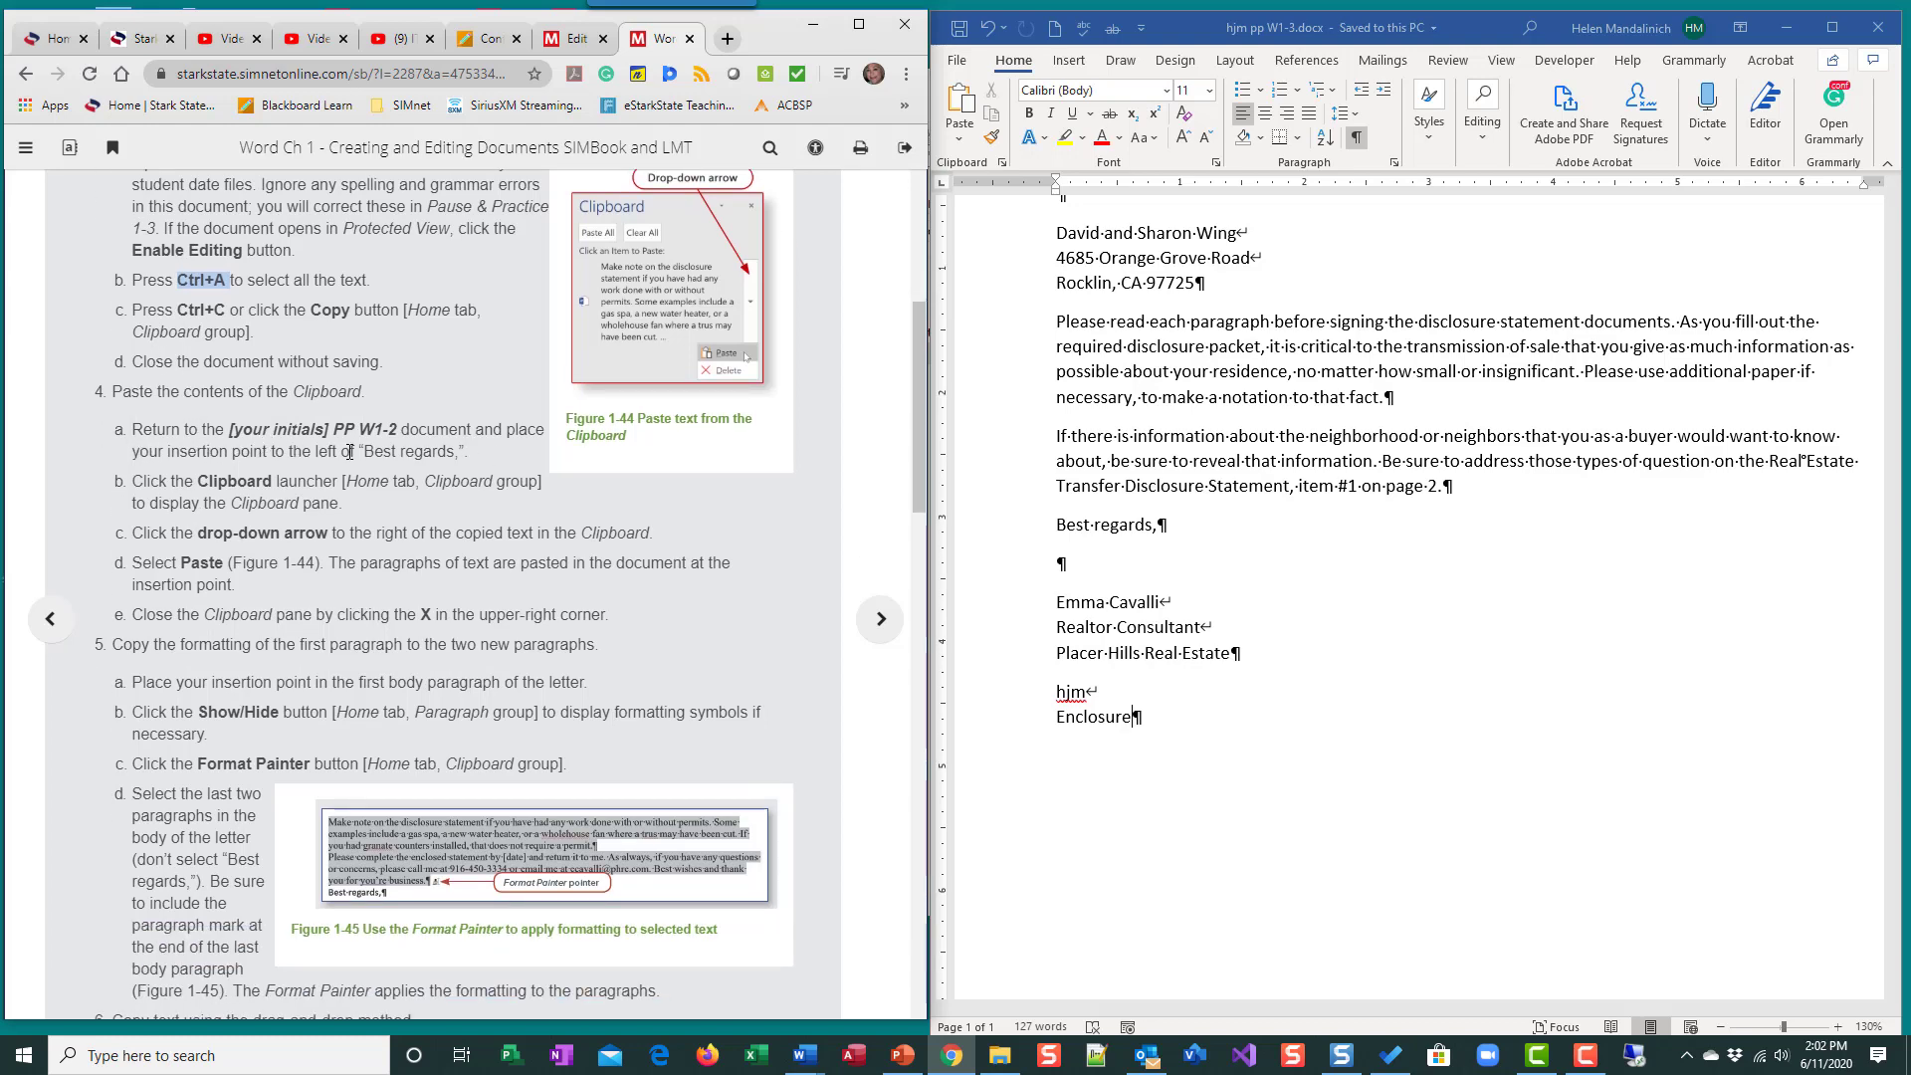
pyautogui.click(1075, 531)
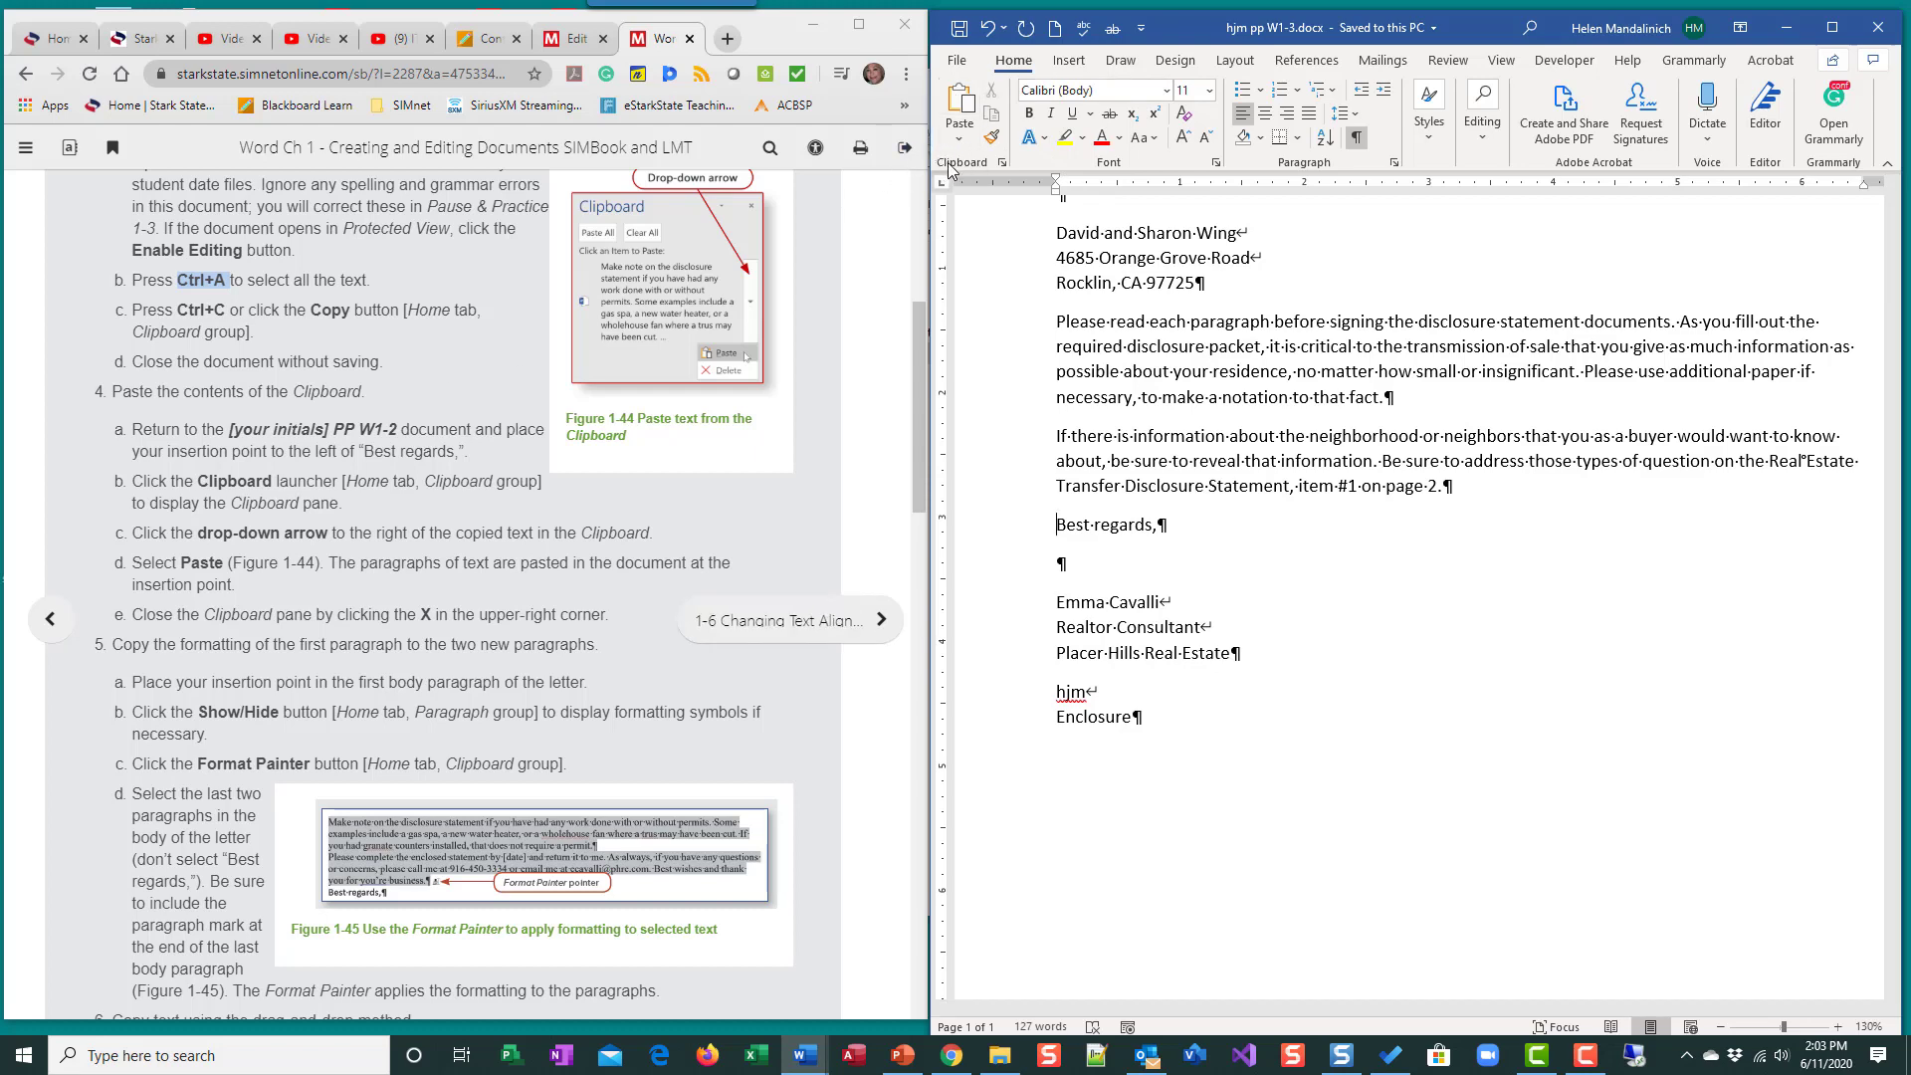
pyautogui.click(1003, 165)
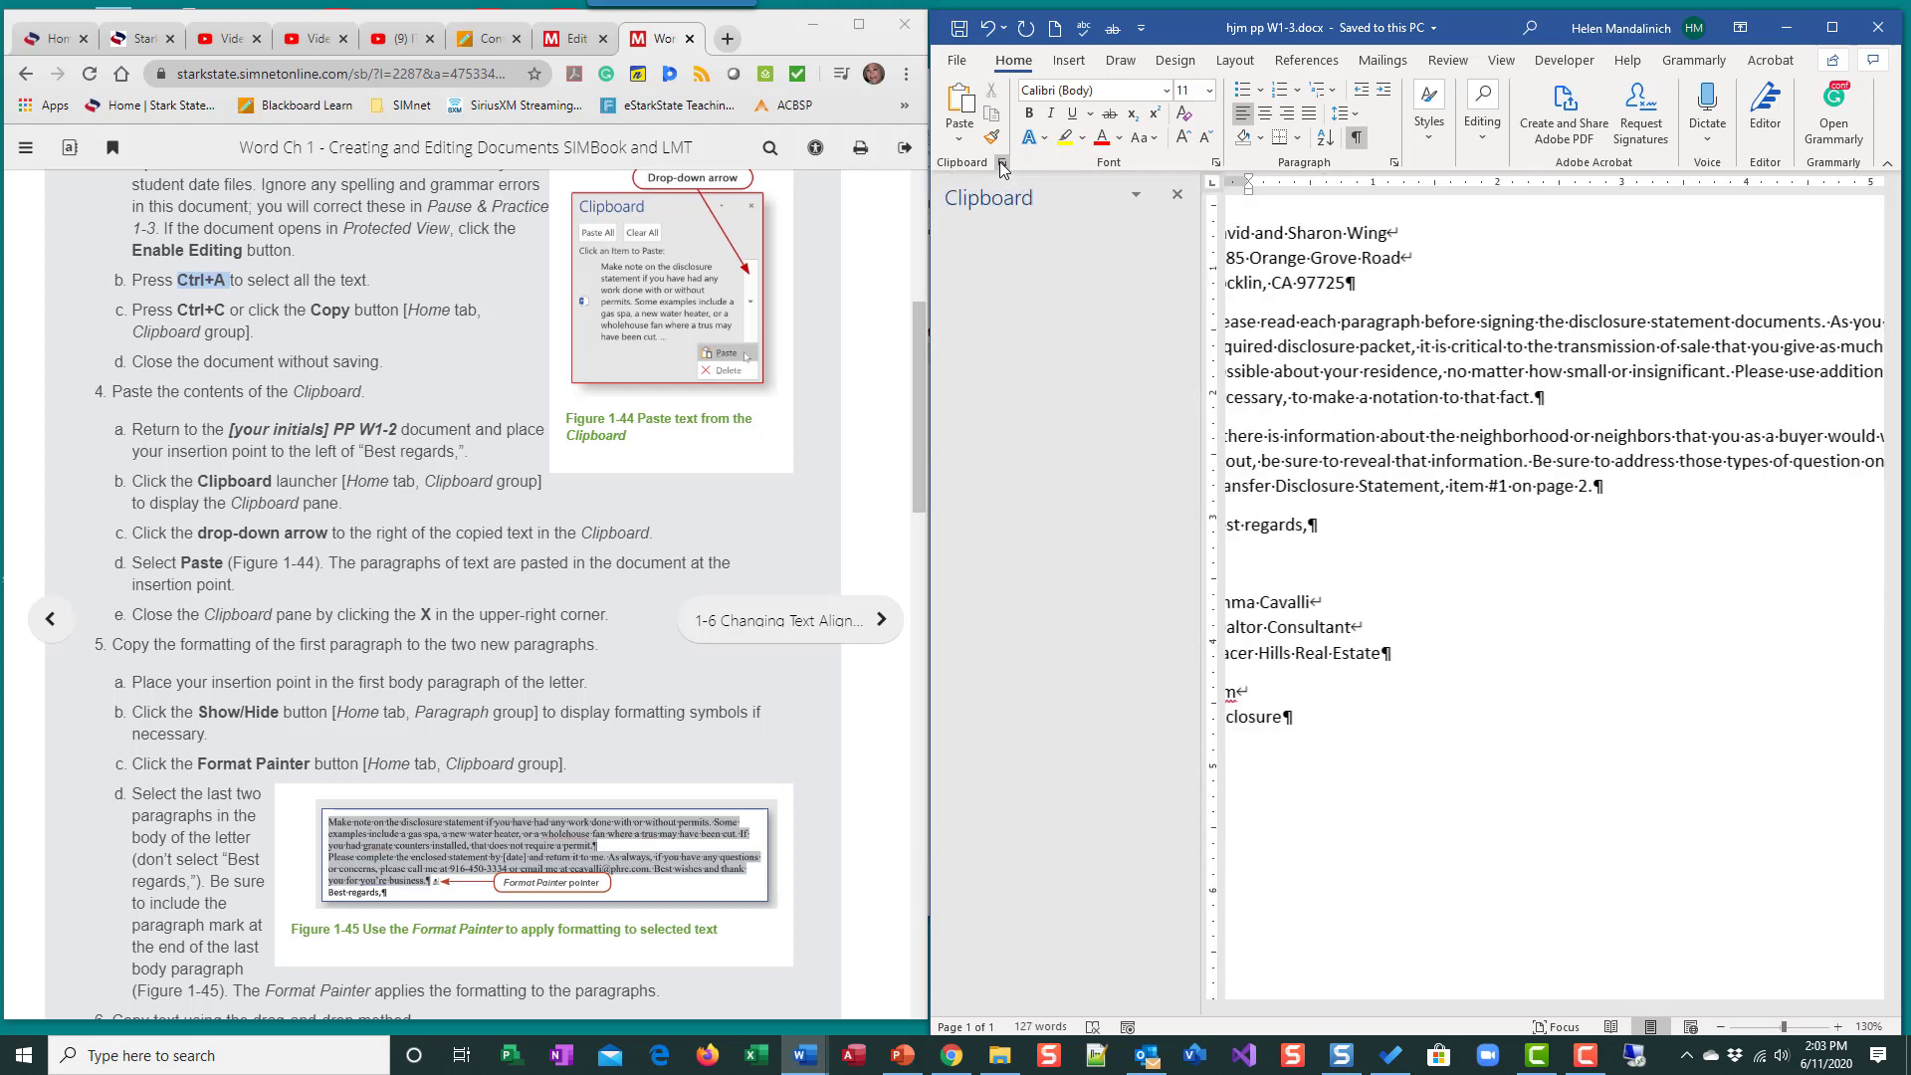
pyautogui.moveTo(983, 294)
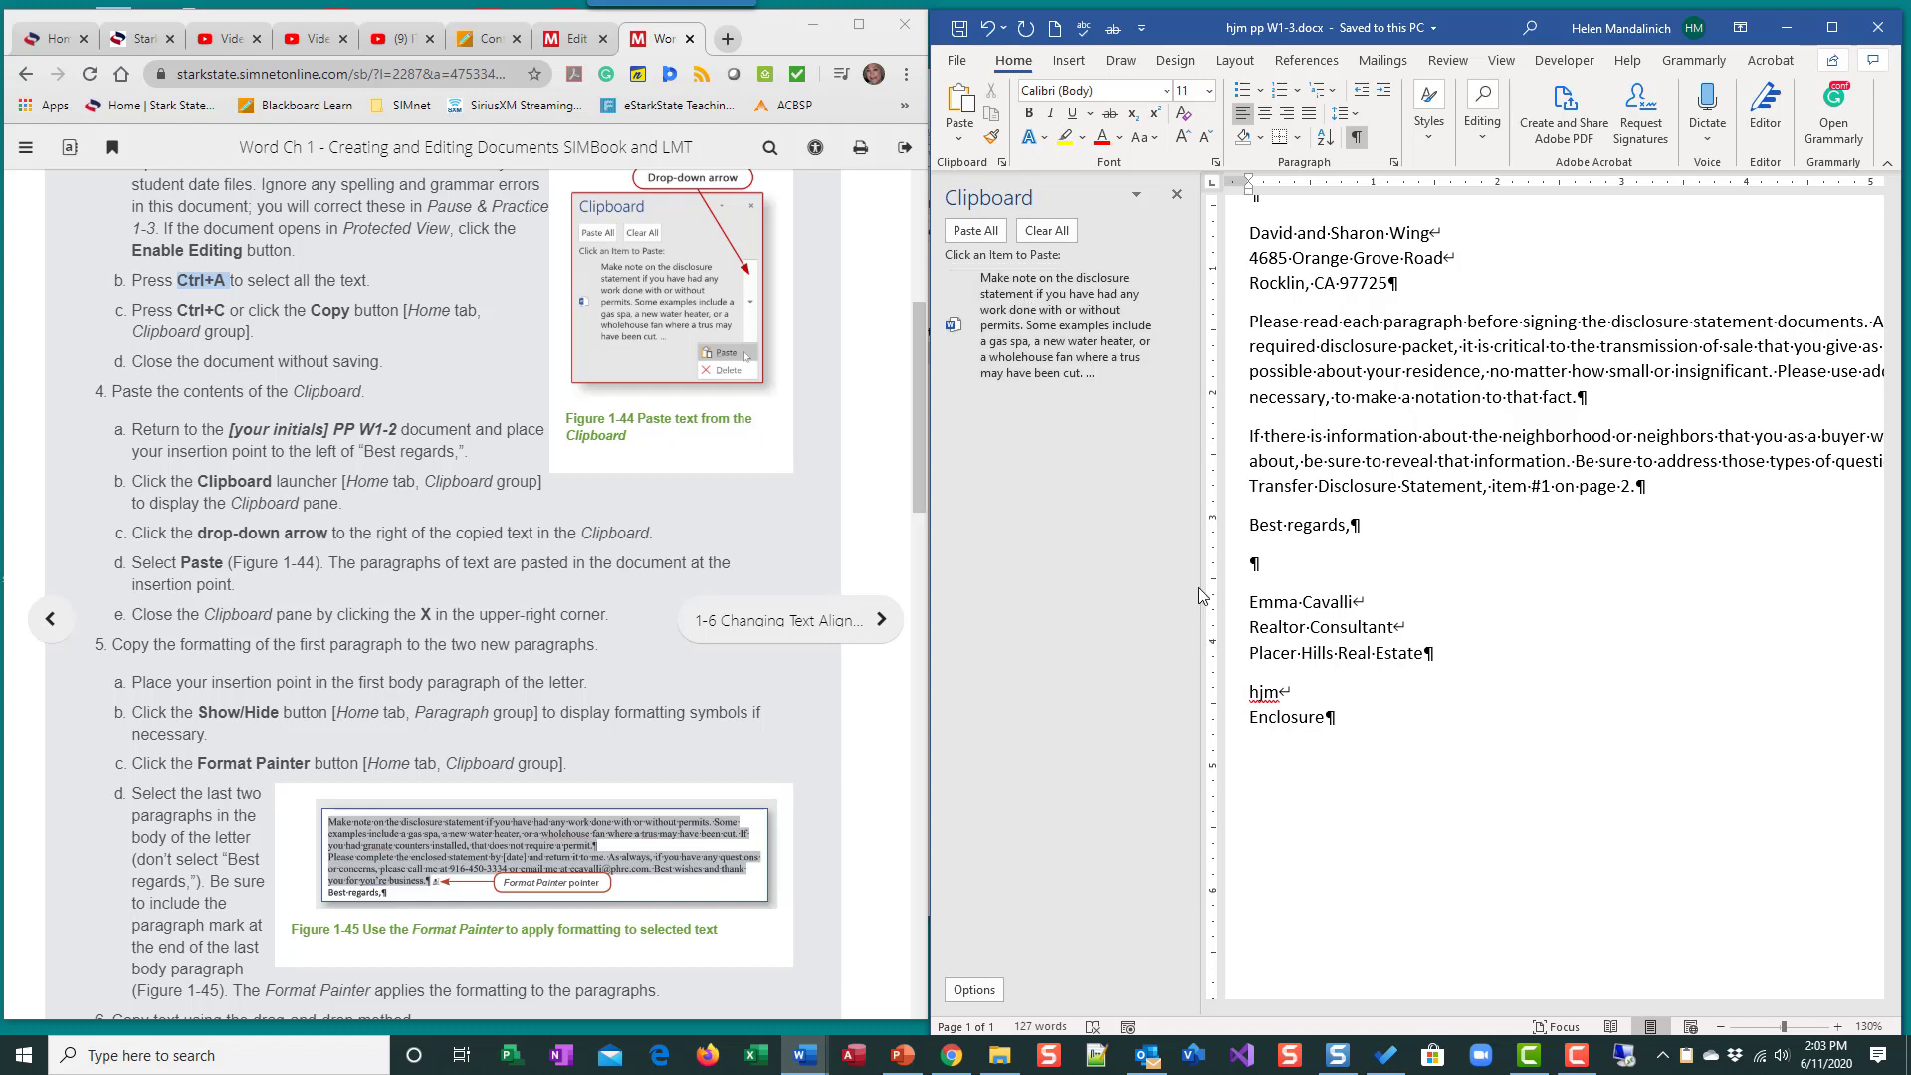
pyautogui.moveTo(1091, 334)
pyautogui.moveTo(1031, 356)
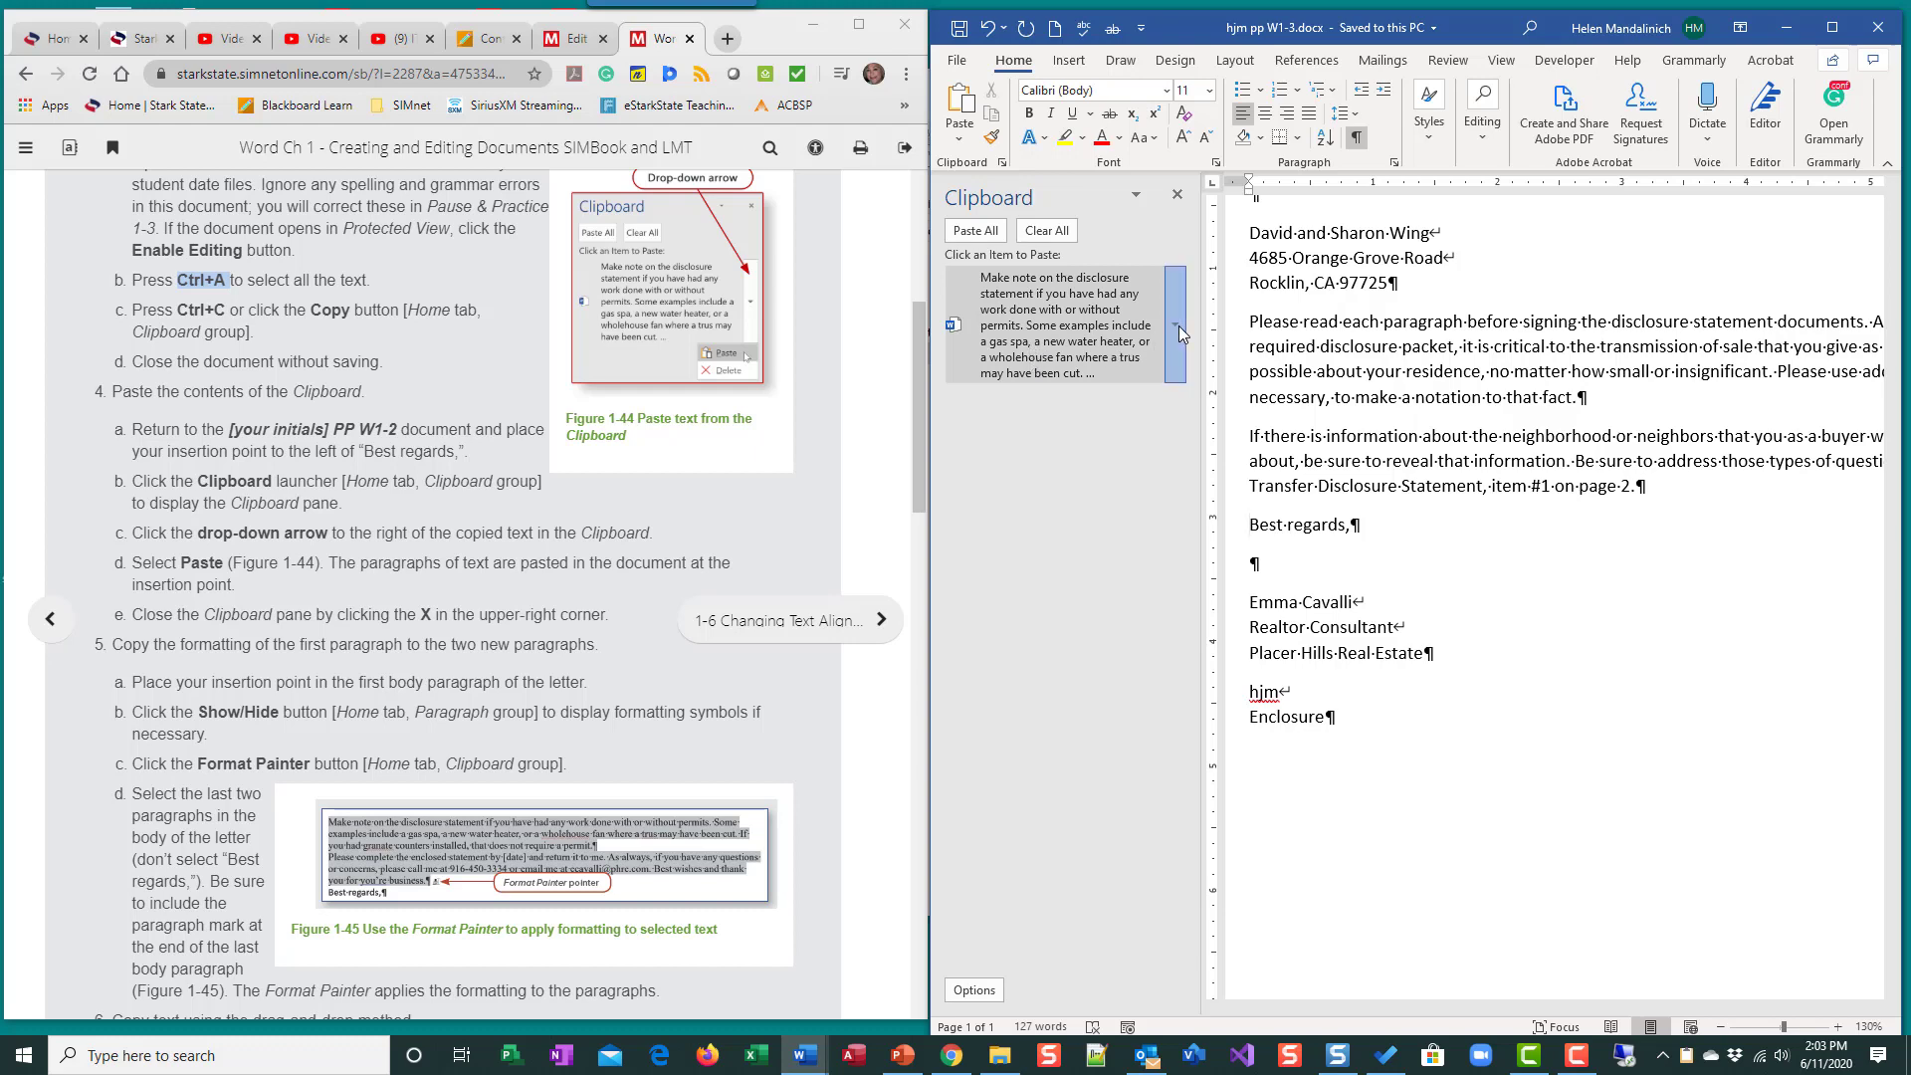
pyautogui.click(1177, 325)
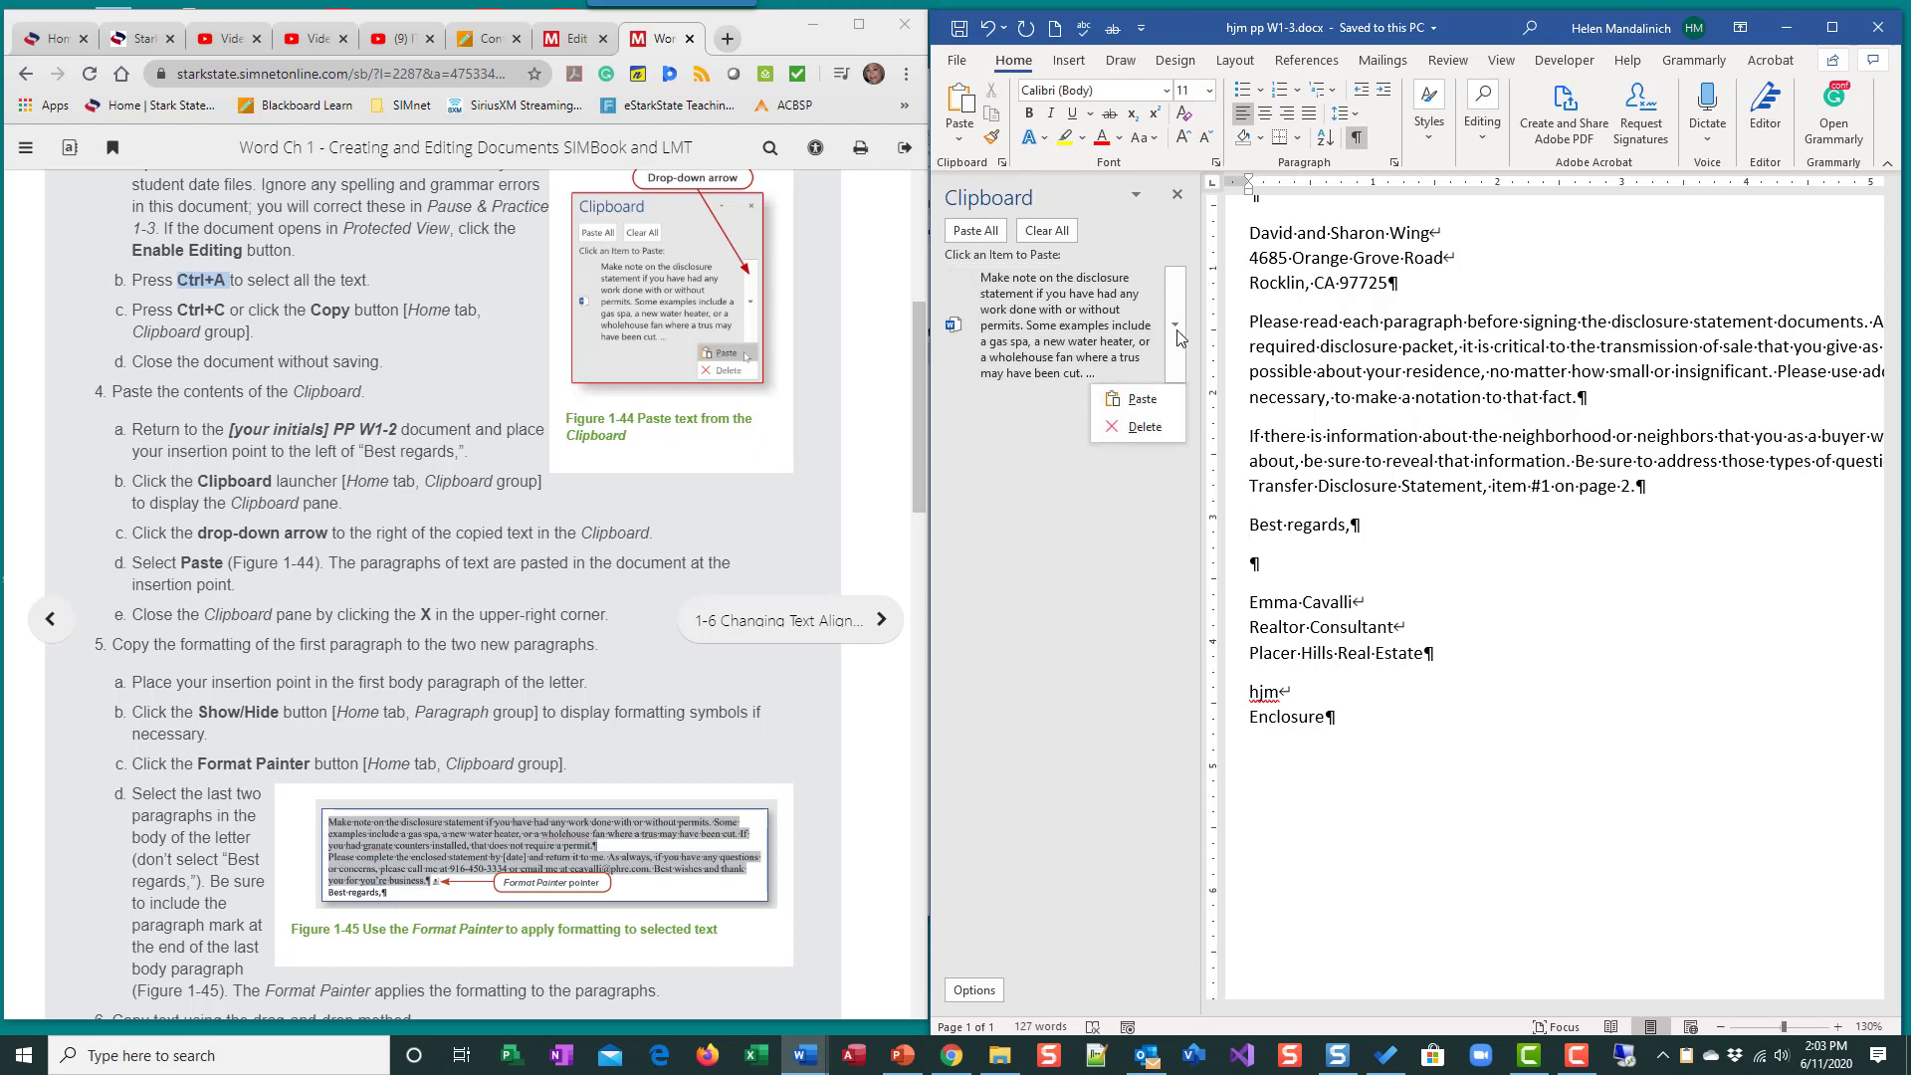
pyautogui.click(1138, 402)
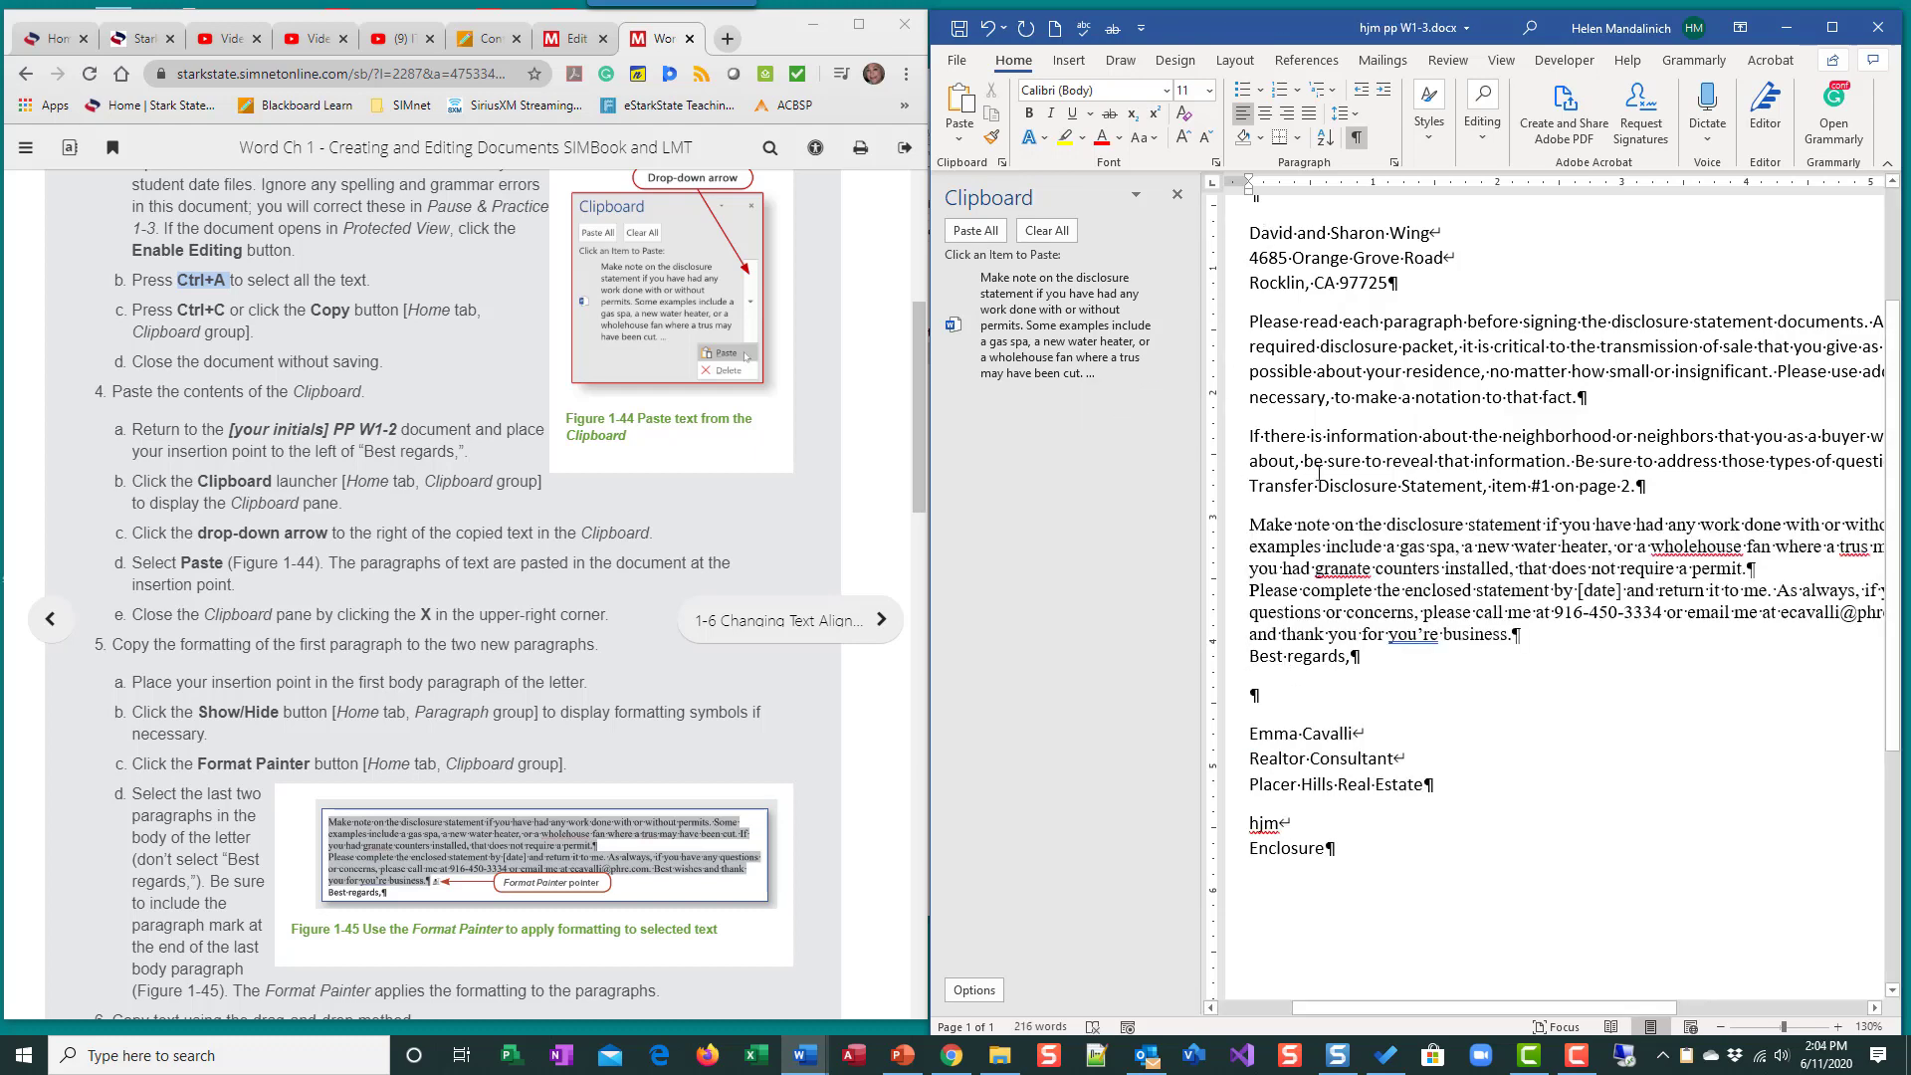
pyautogui.click(1177, 194)
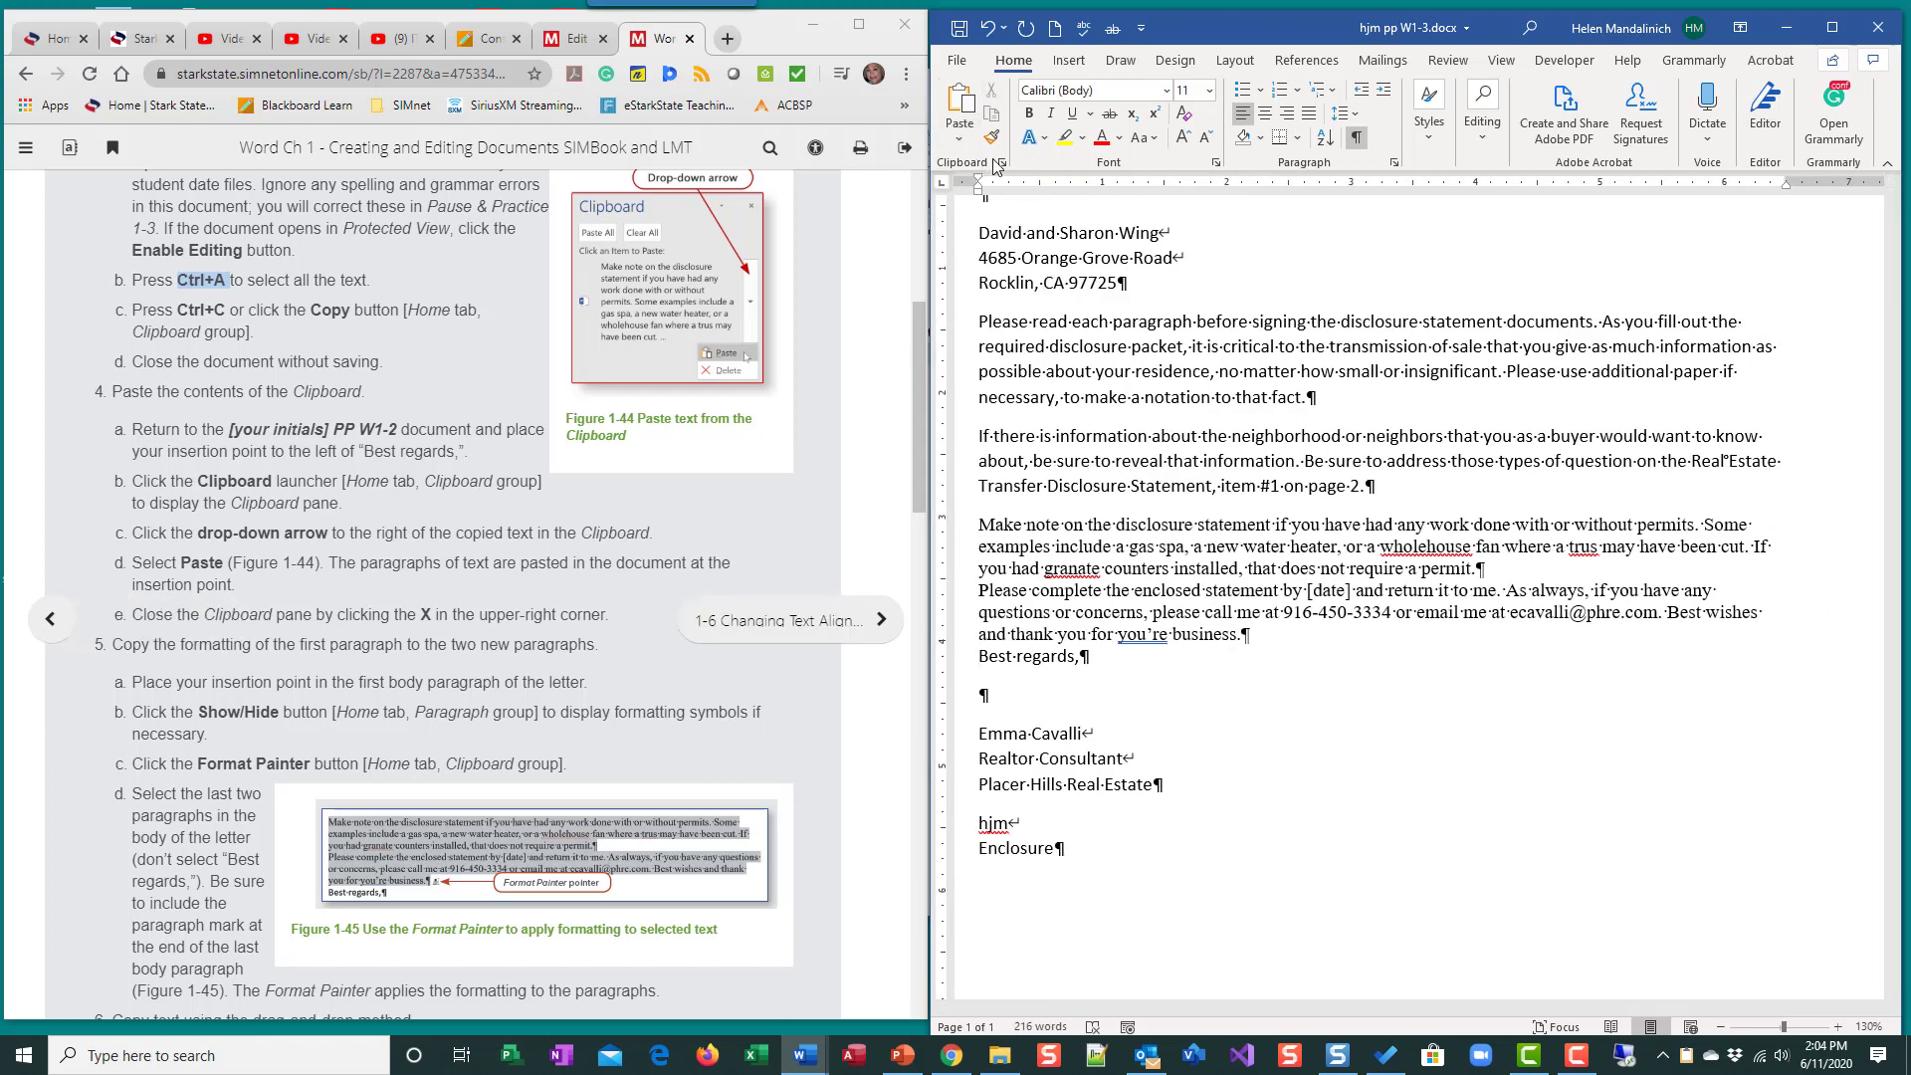
pyautogui.scroll(-1, 492, 631)
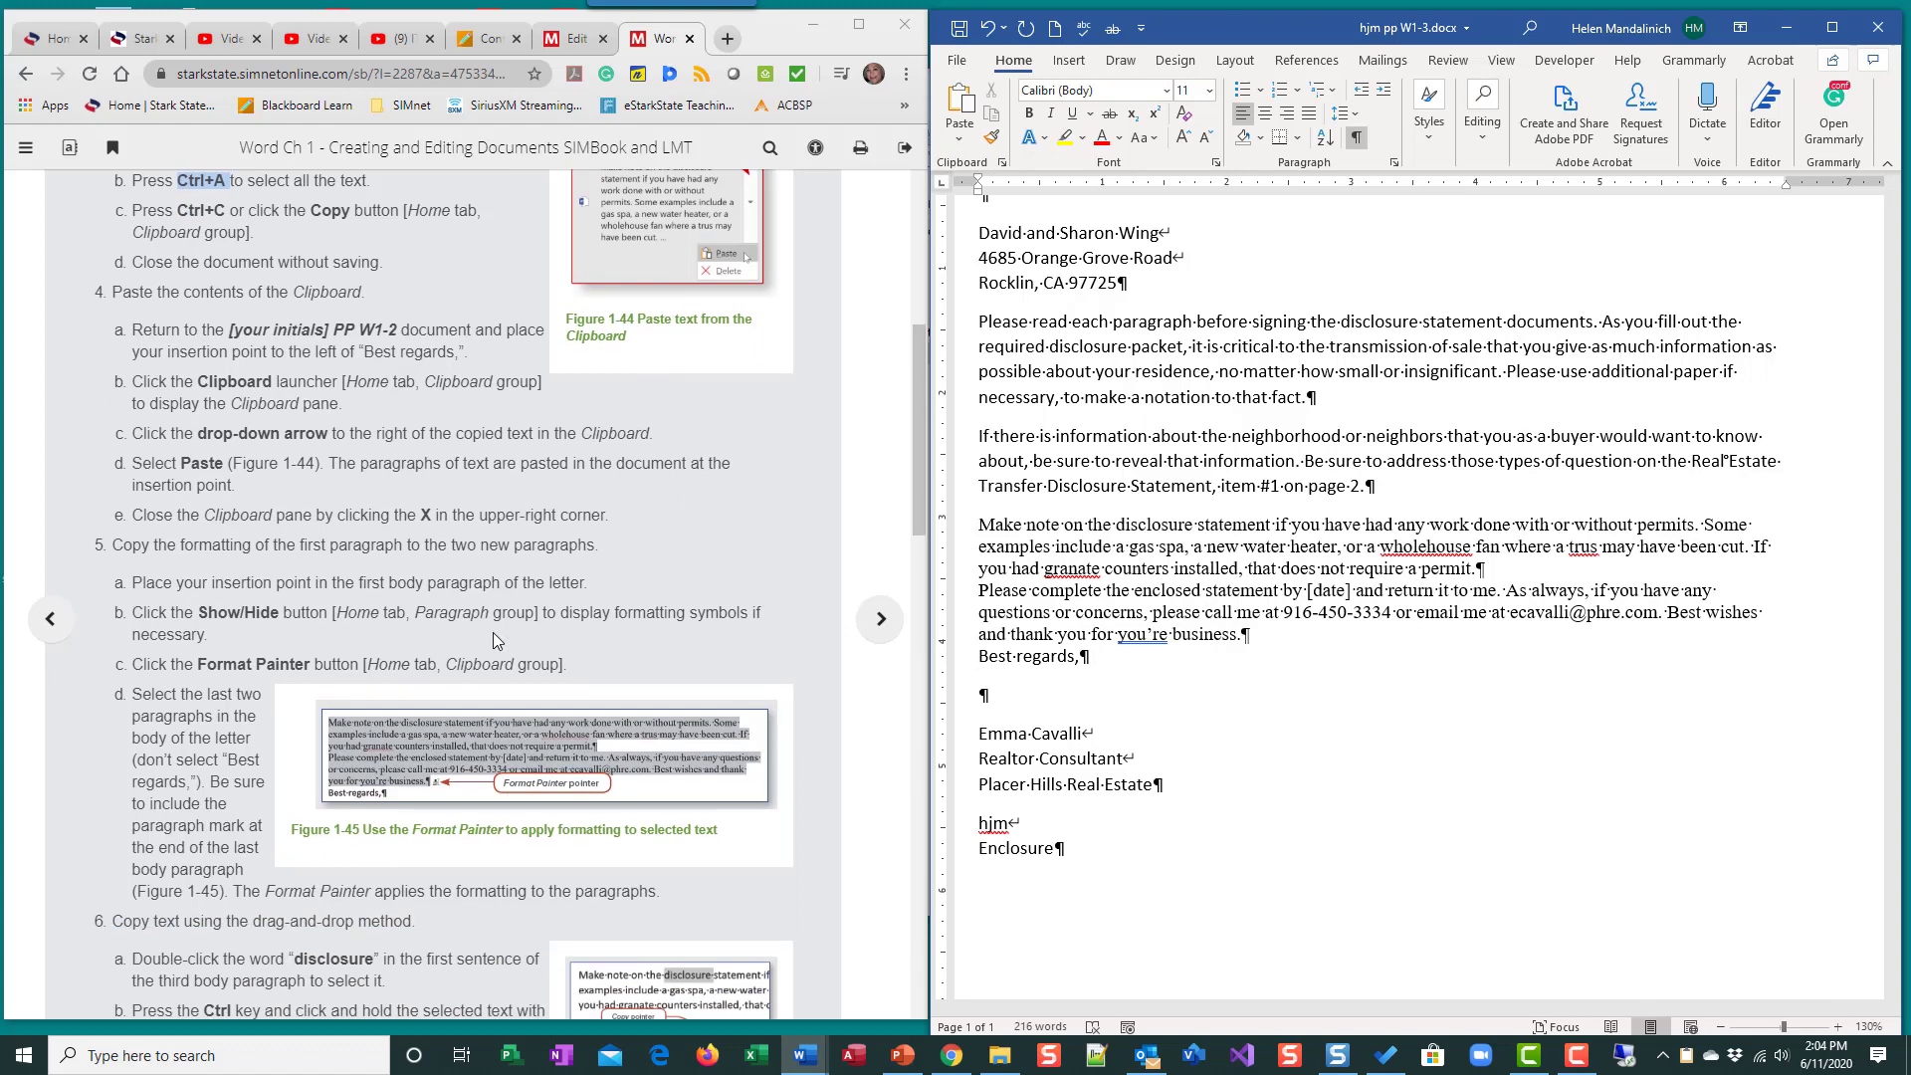
pyautogui.scroll(-1, 493, 639)
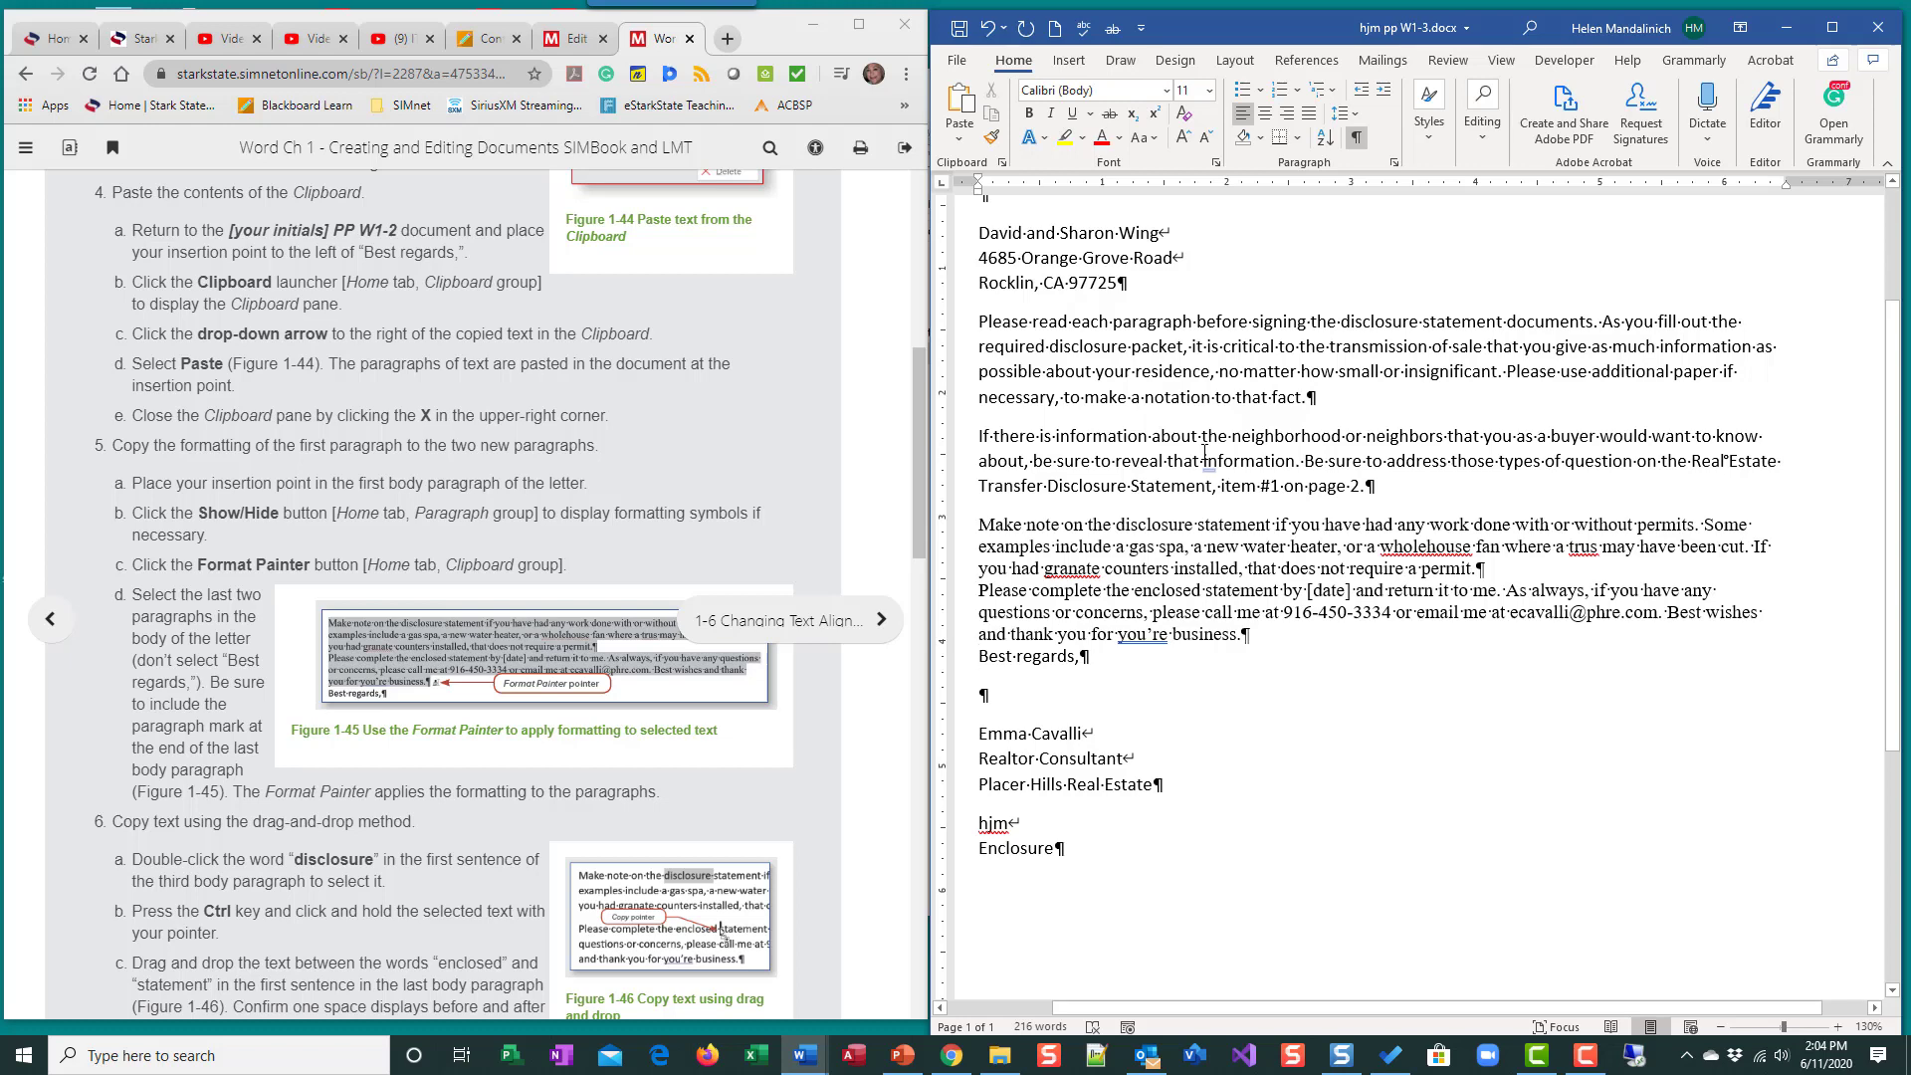
pyautogui.scroll(-3, 527, 518)
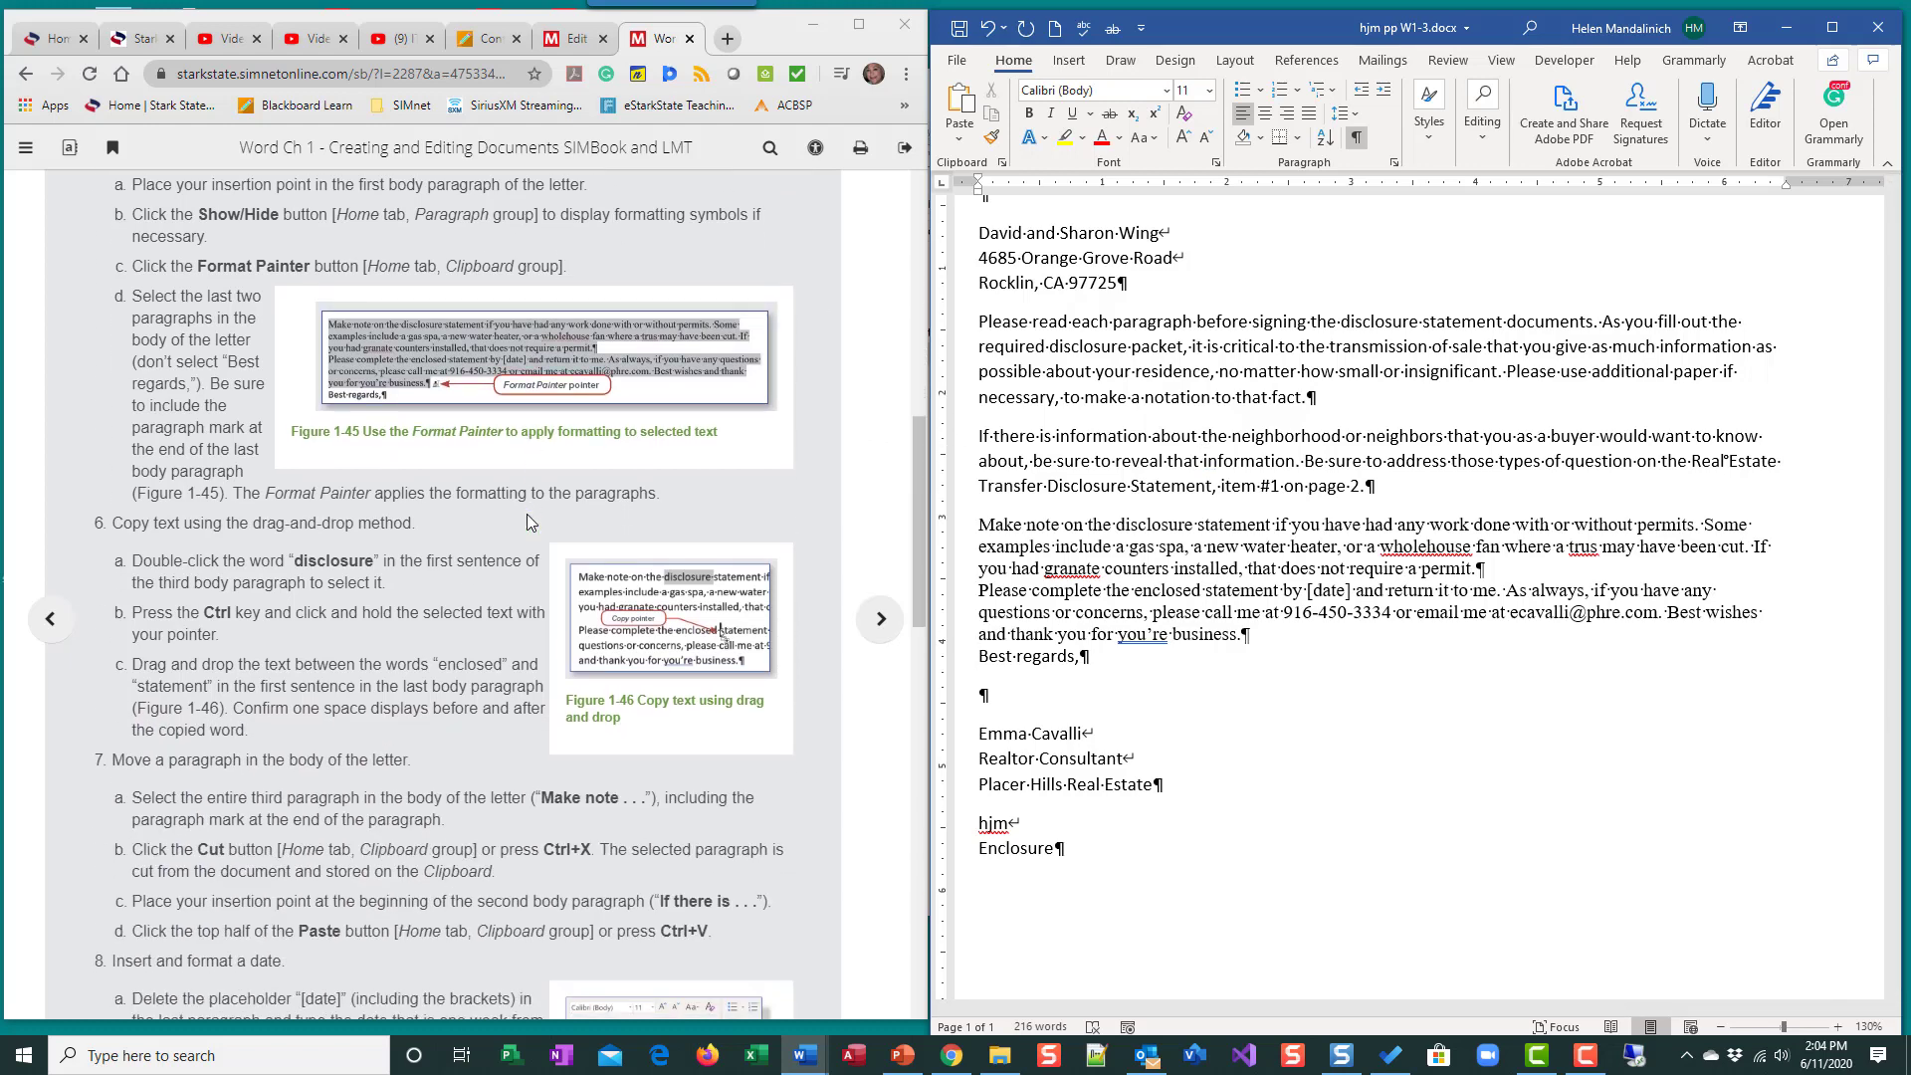
pyautogui.scroll(1, 528, 513)
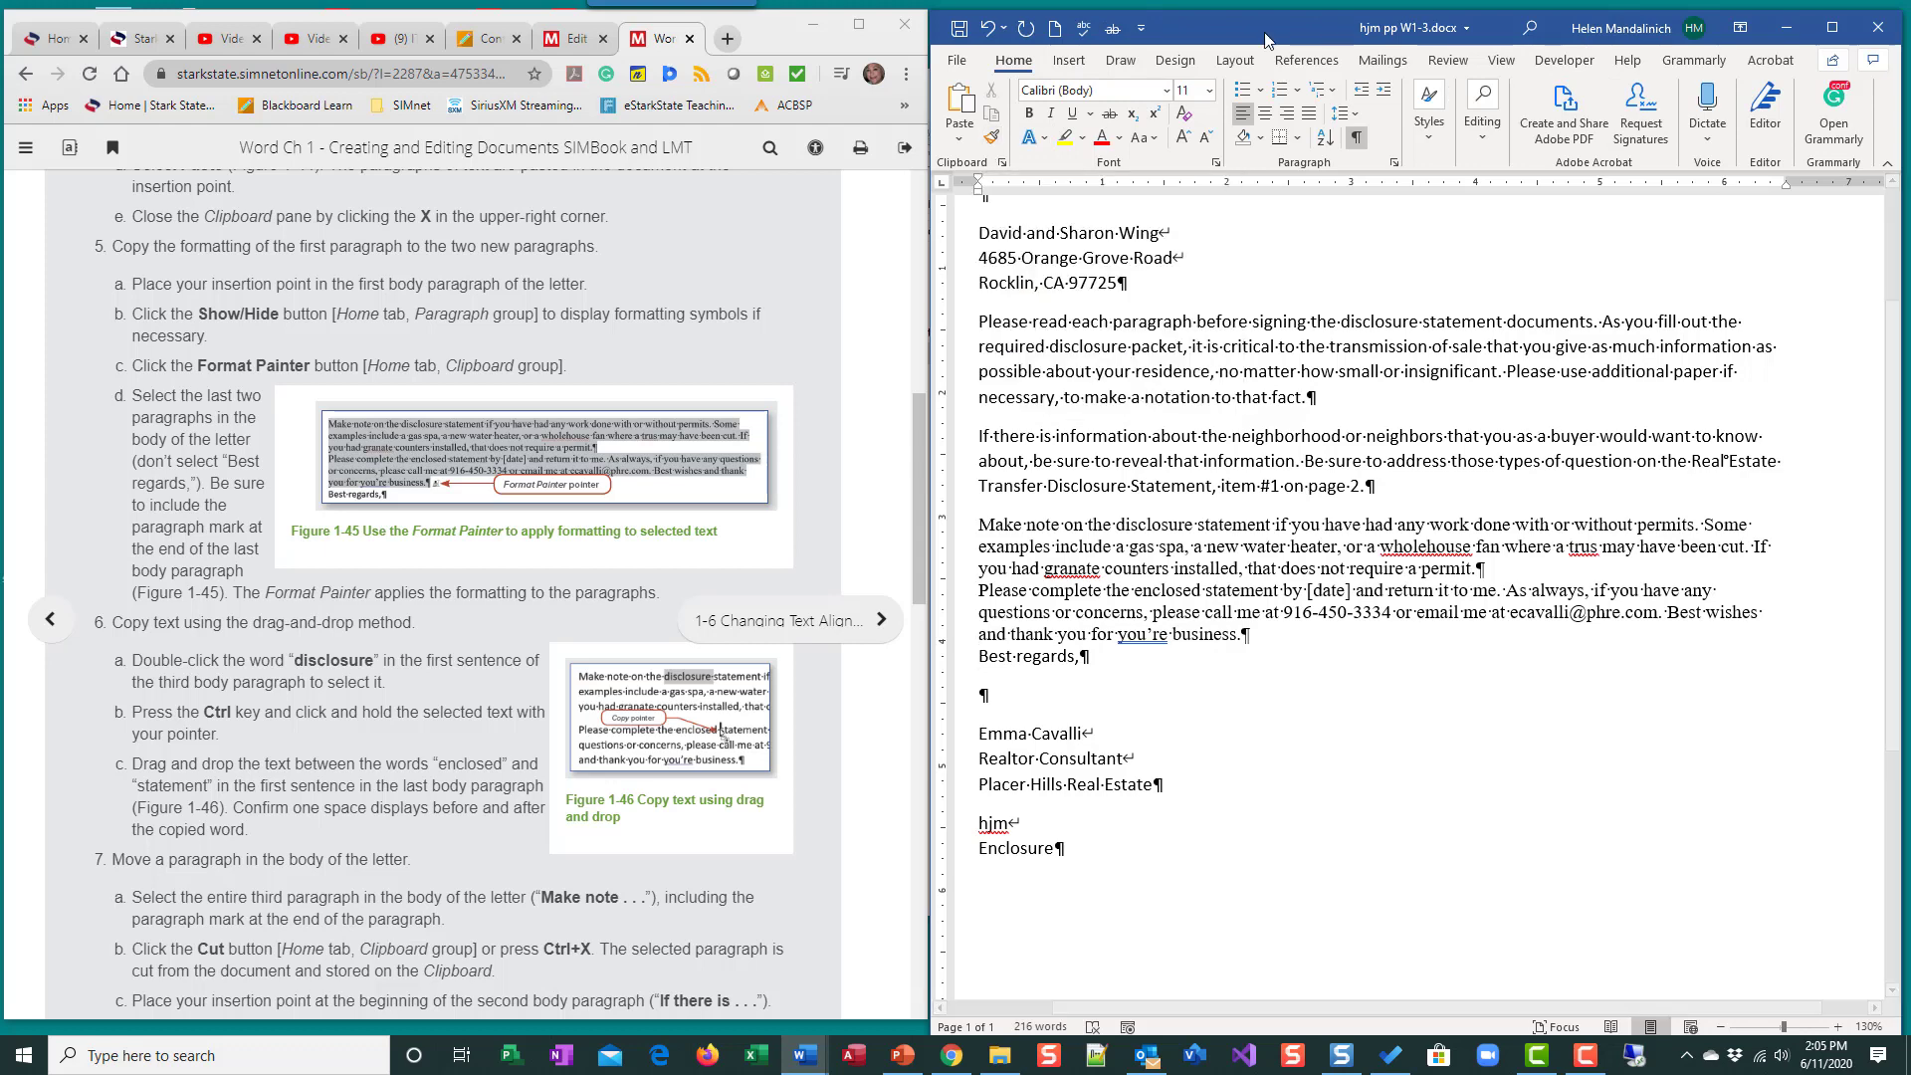
pyautogui.click(991, 140)
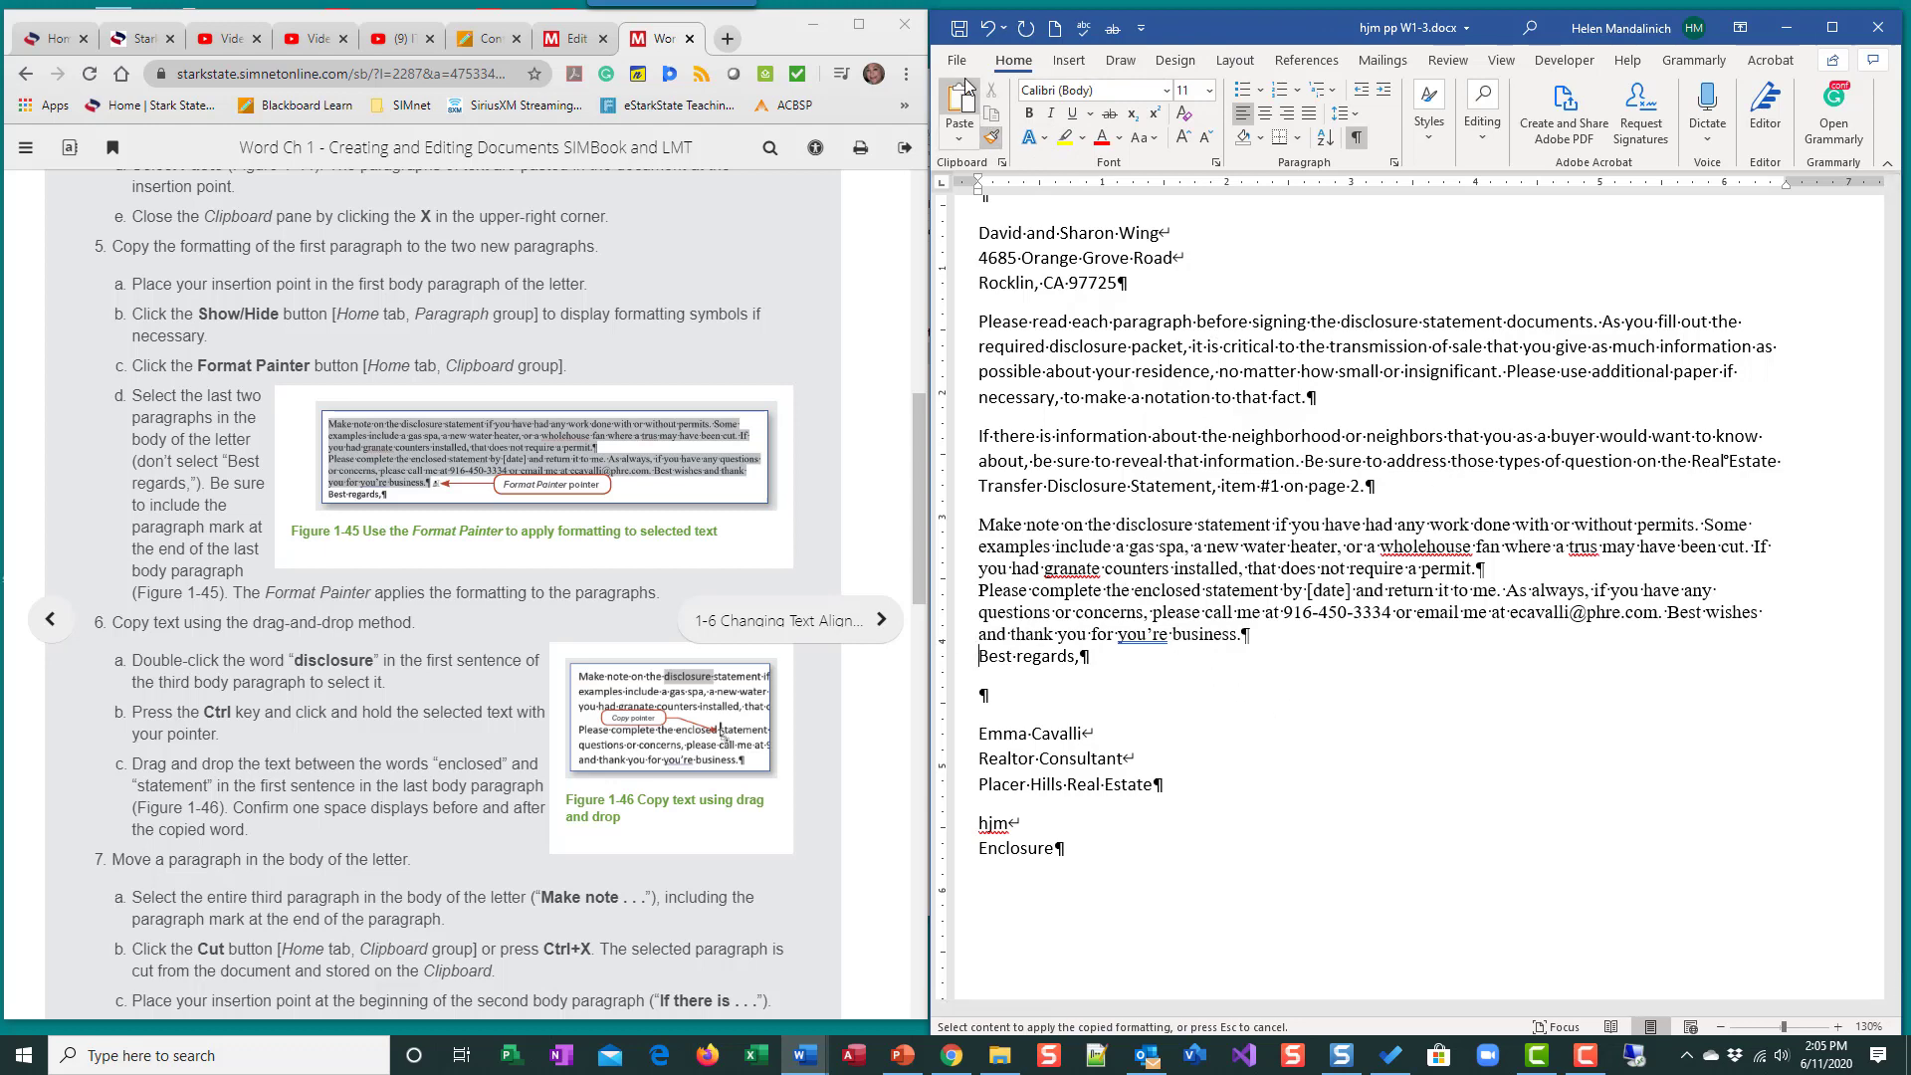
pyautogui.click(990, 138)
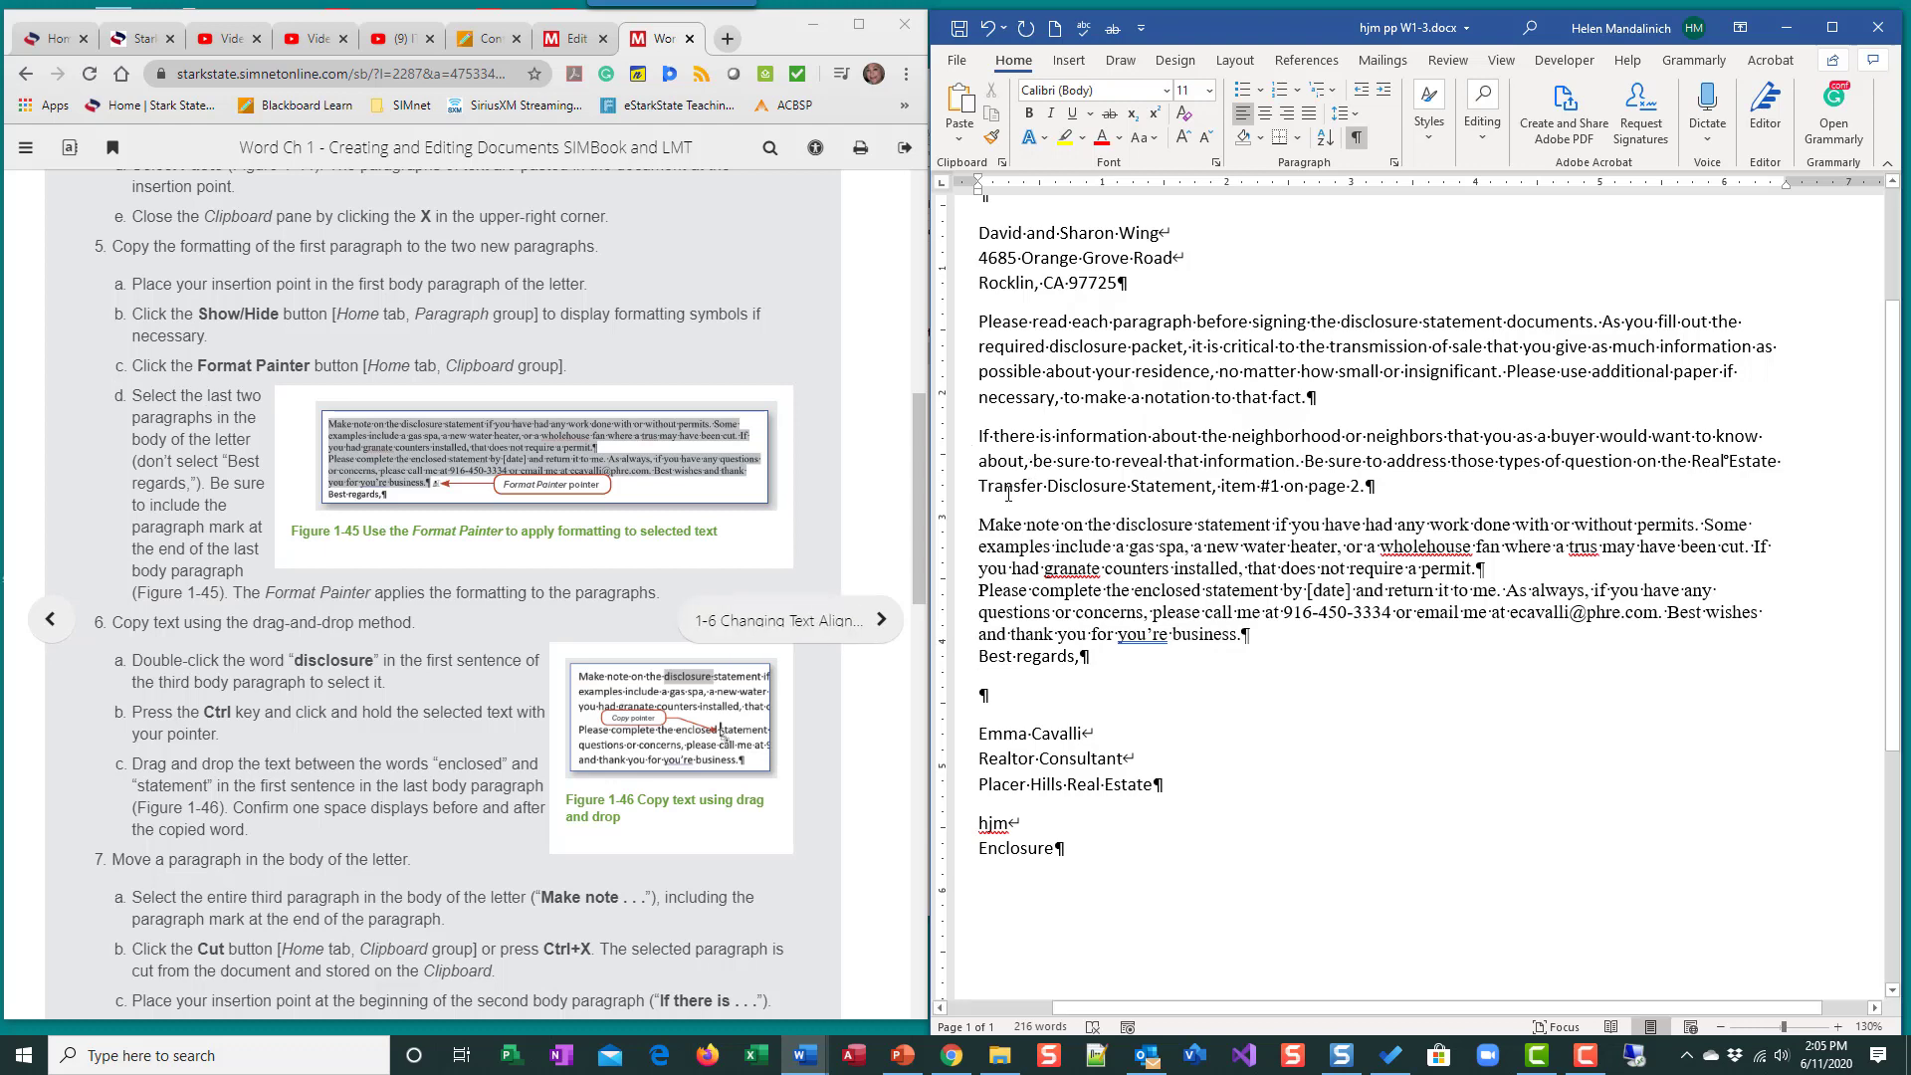
# - Try copying the first body paragraph's formatting onto the two pasted paragraphs with Format Painter, and undo it
pyautogui.click(1070, 439)
pyautogui.doubleClick(1102, 437)
pyautogui.click(1159, 371)
pyautogui.press('Down')
pyautogui.click(992, 138)
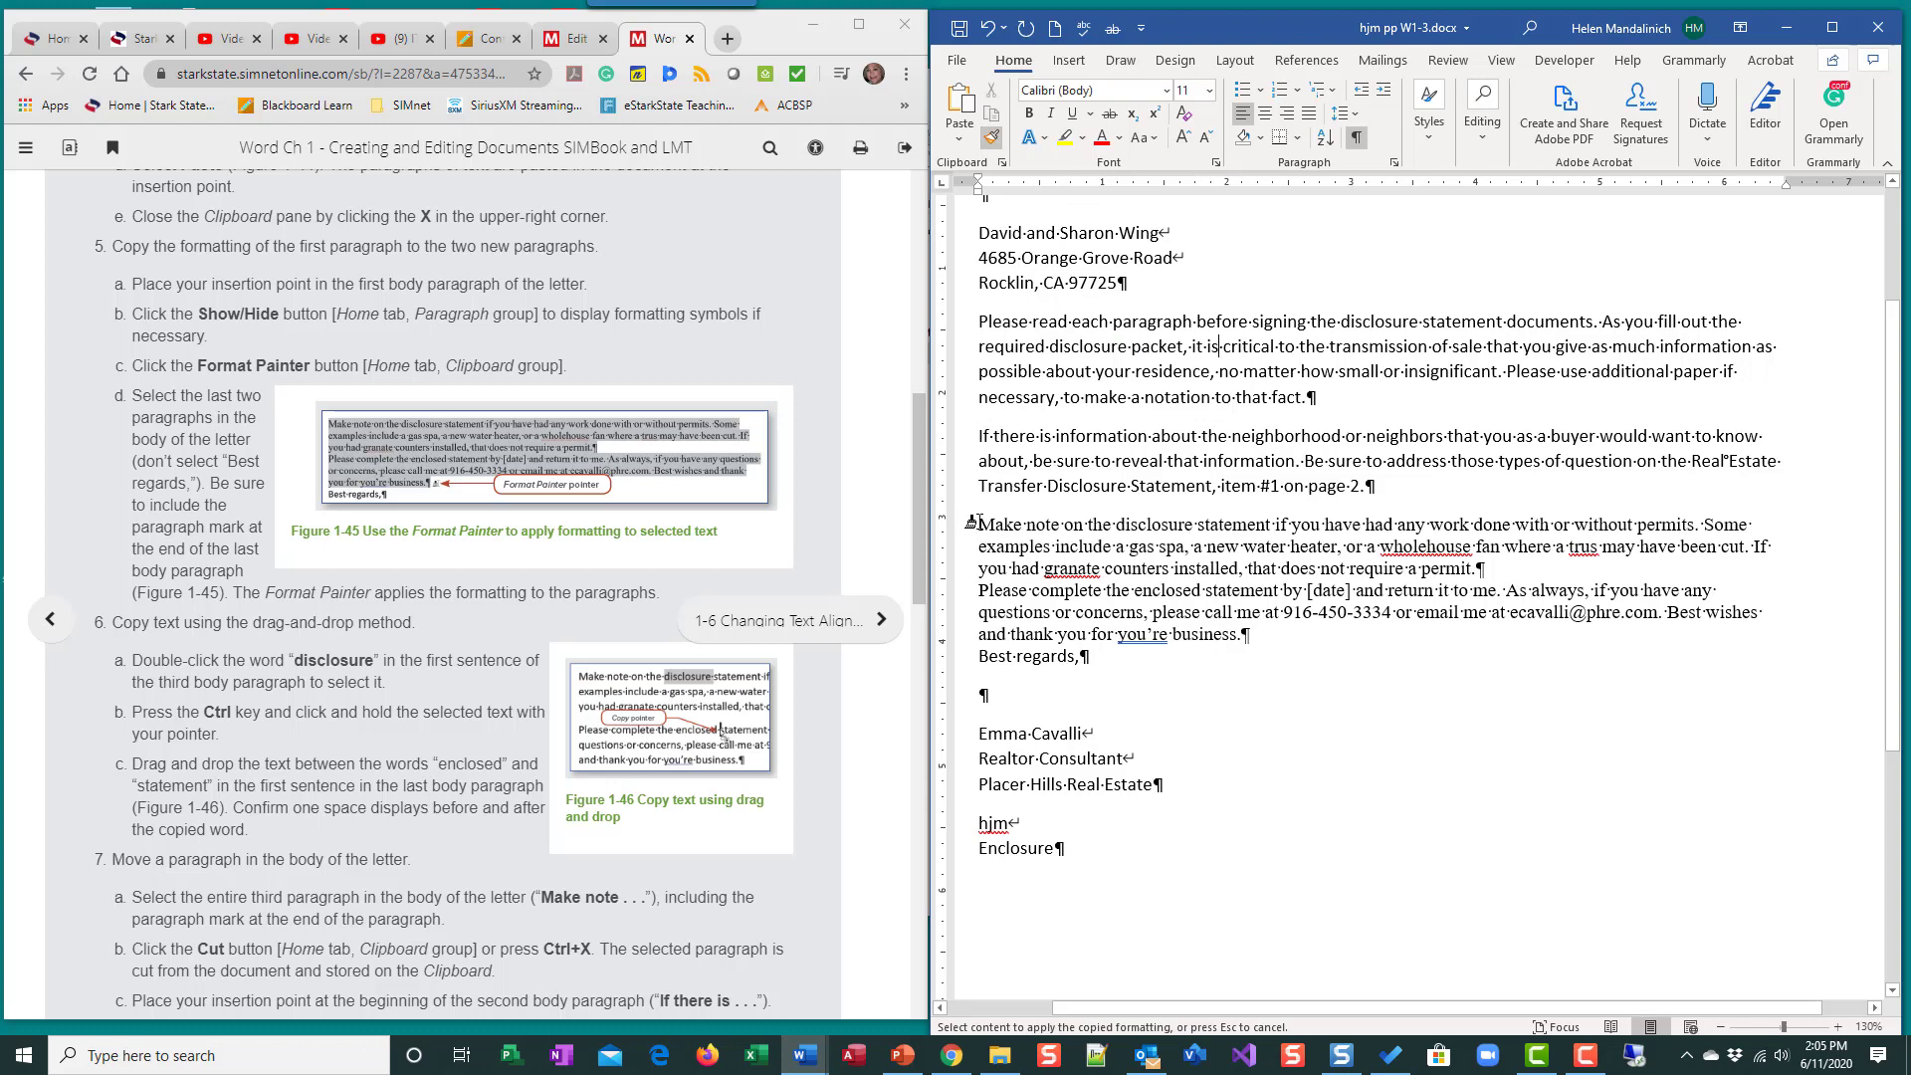
pyautogui.moveTo(972, 523)
pyautogui.mouseDown()
pyautogui.moveTo(1077, 601)
pyautogui.moveTo(1256, 637)
pyautogui.mouseUp()
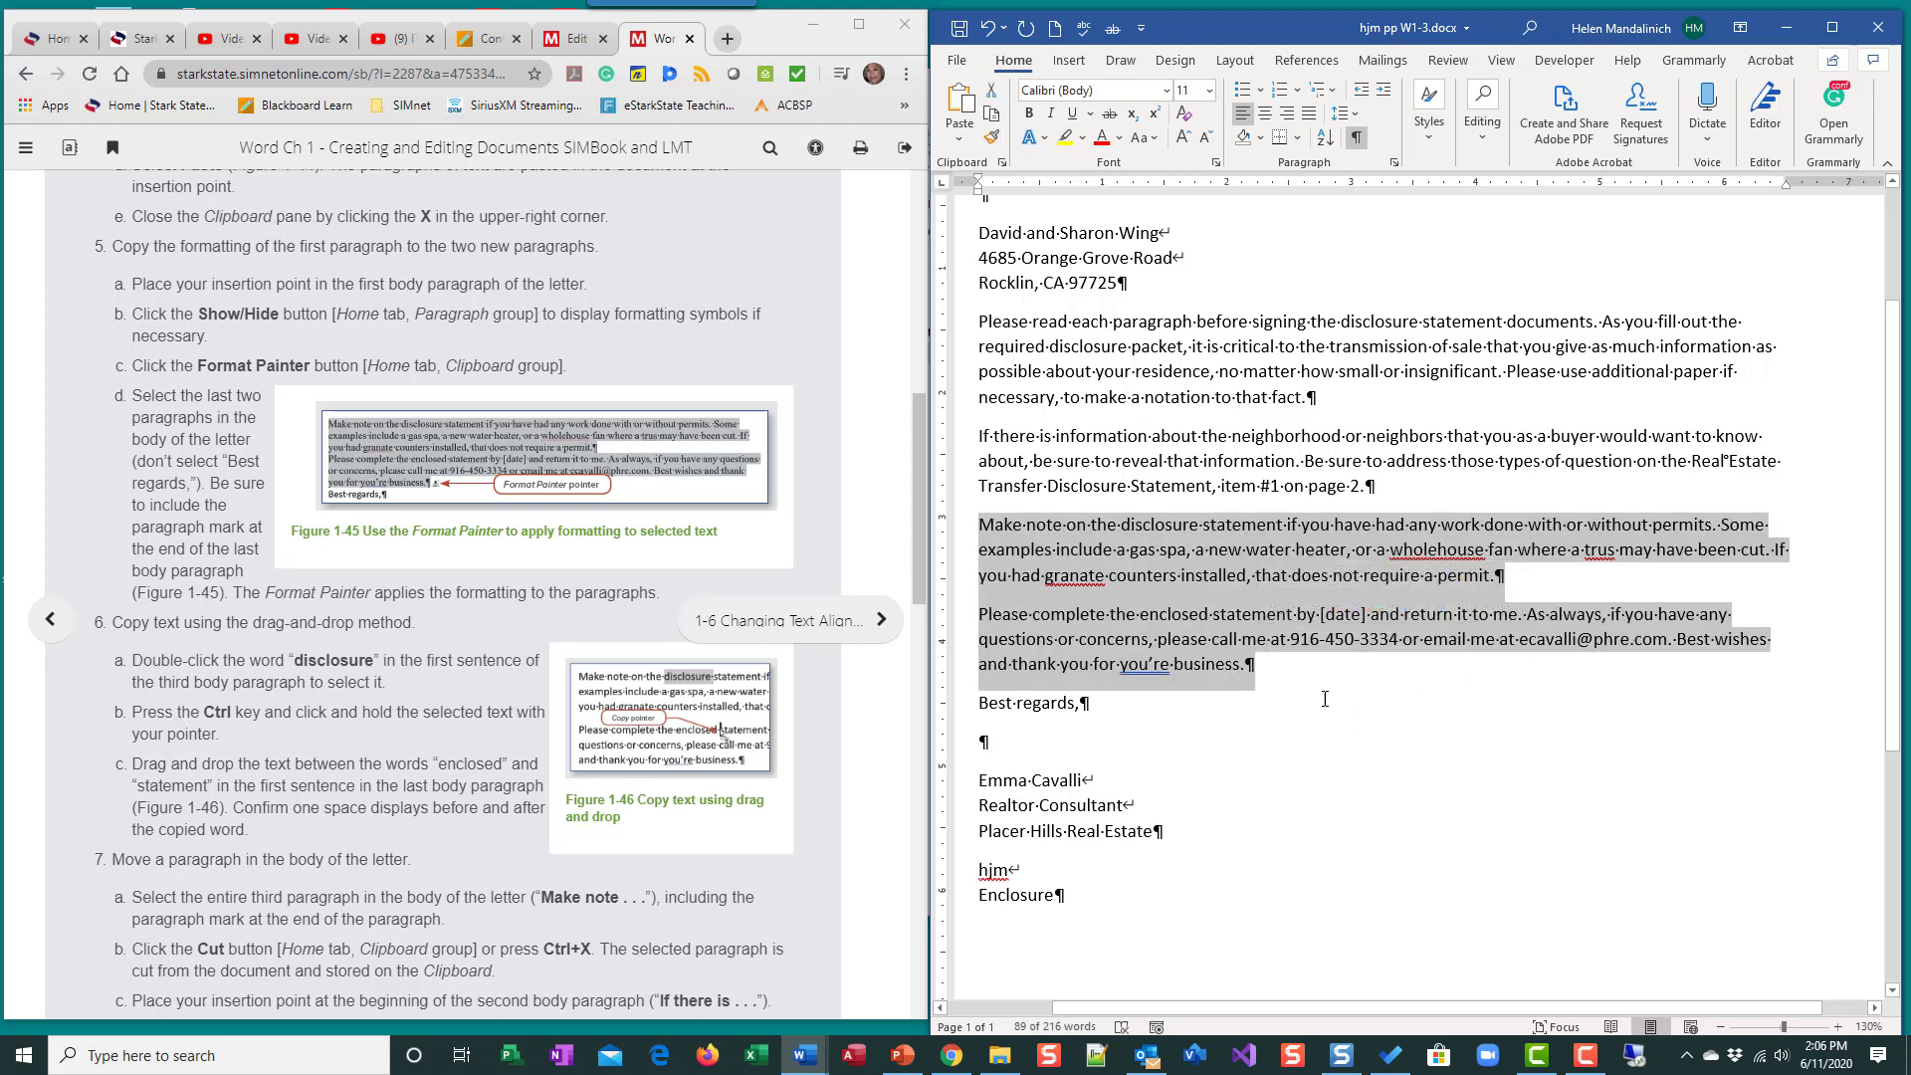
pyautogui.click(1248, 665)
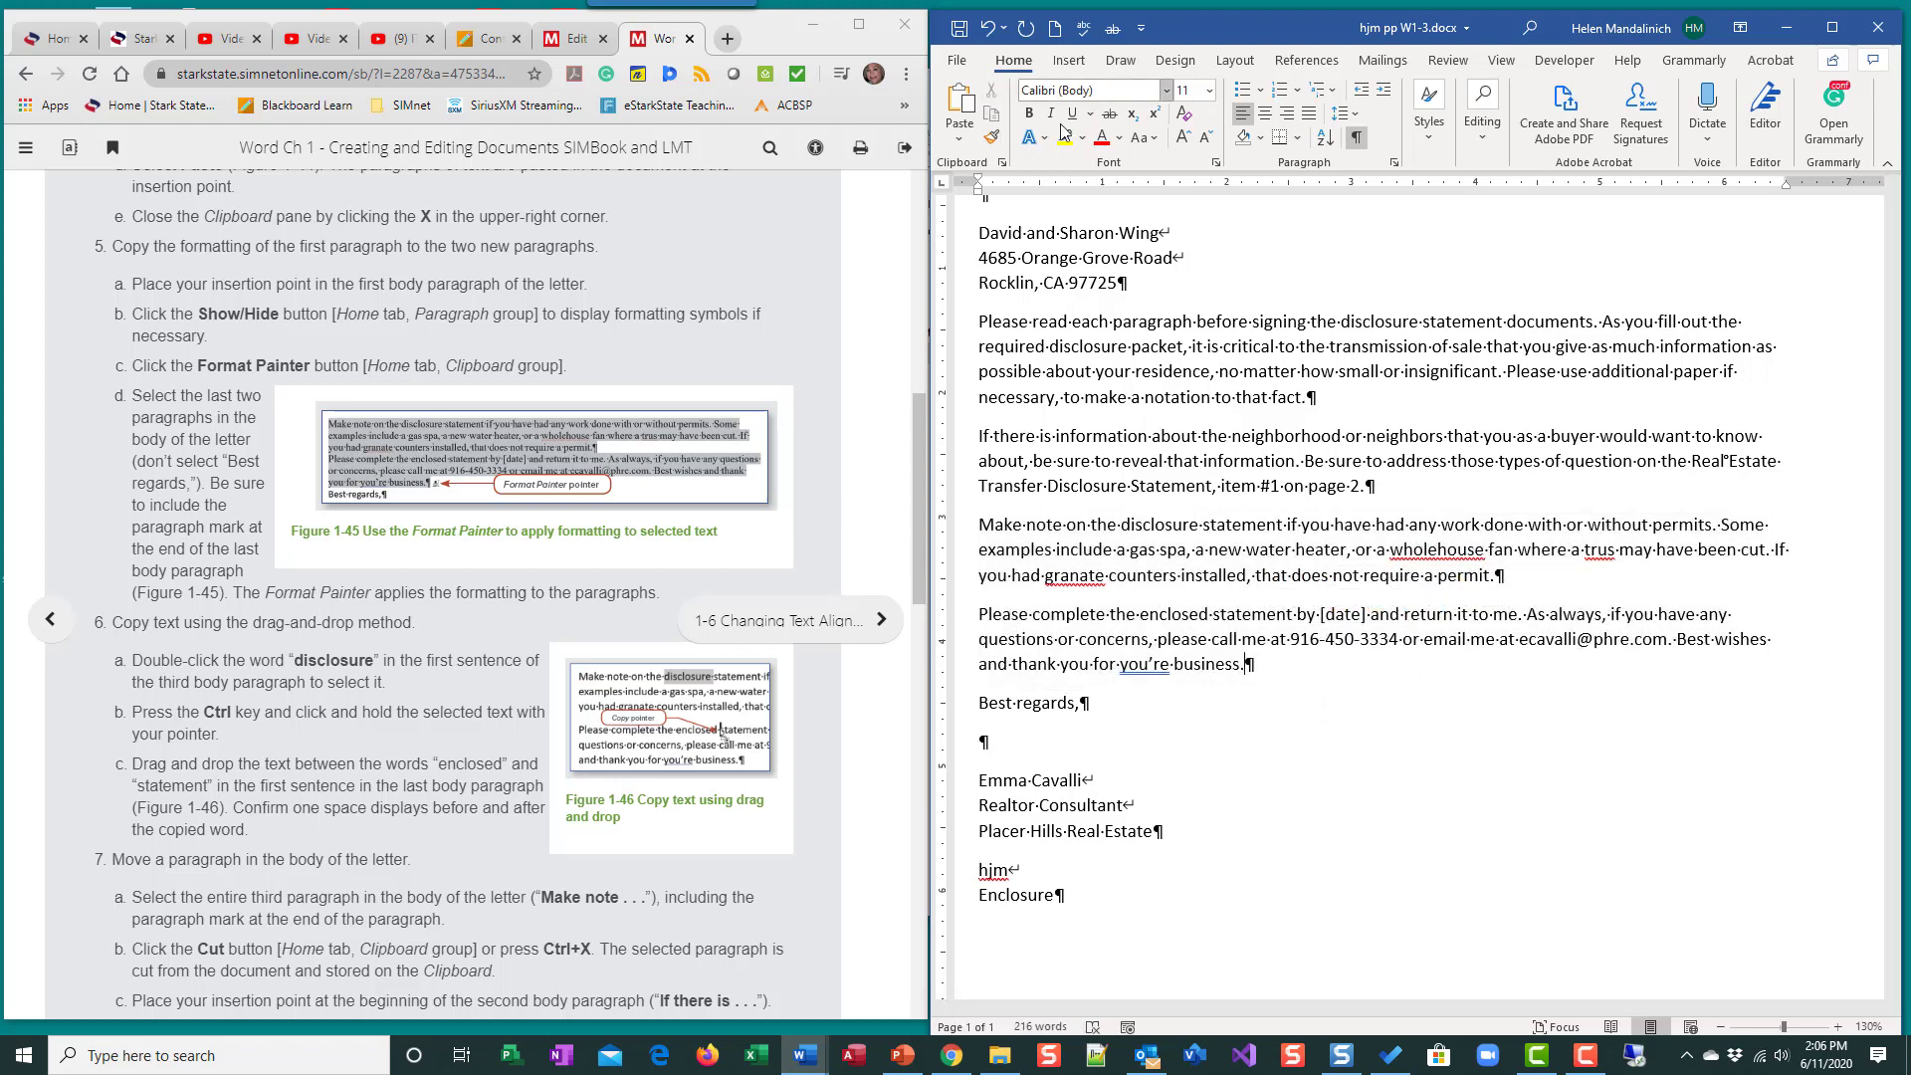
pyautogui.click(987, 28)
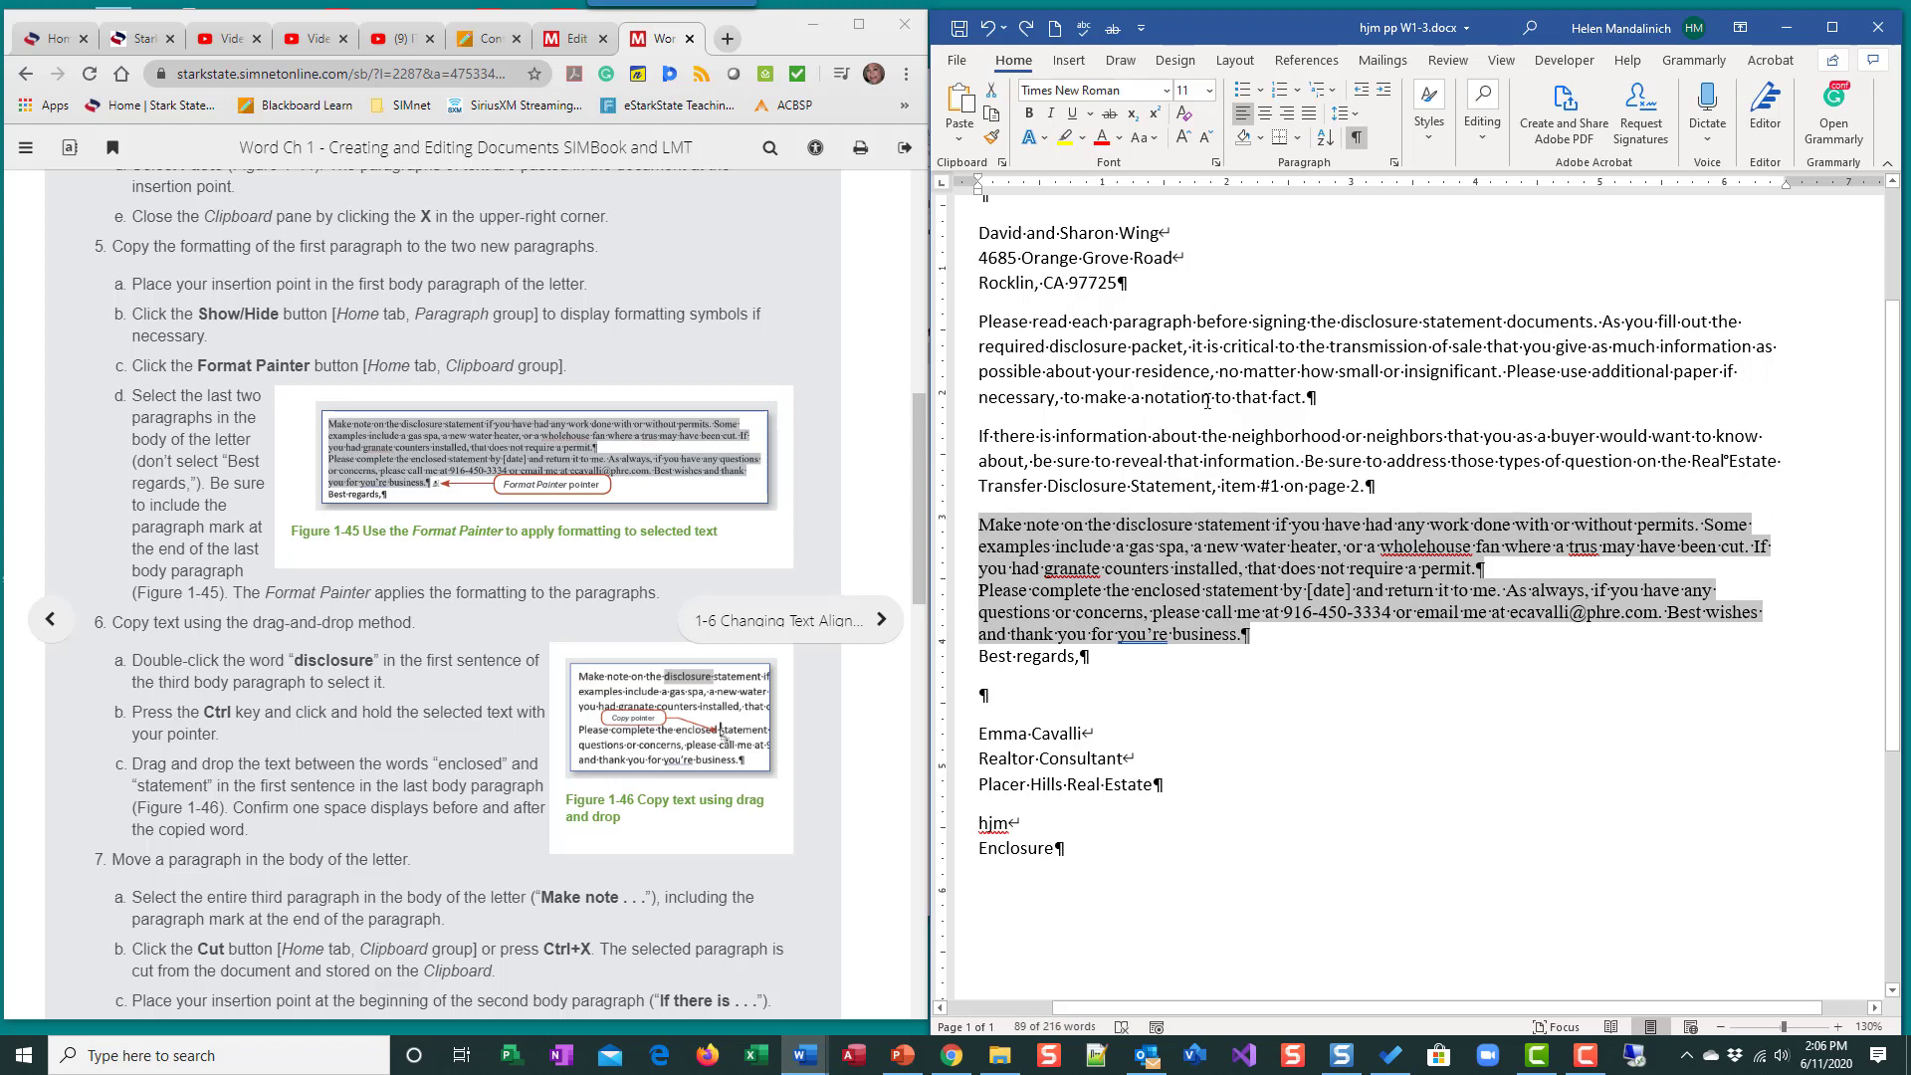
pyautogui.click(1037, 323)
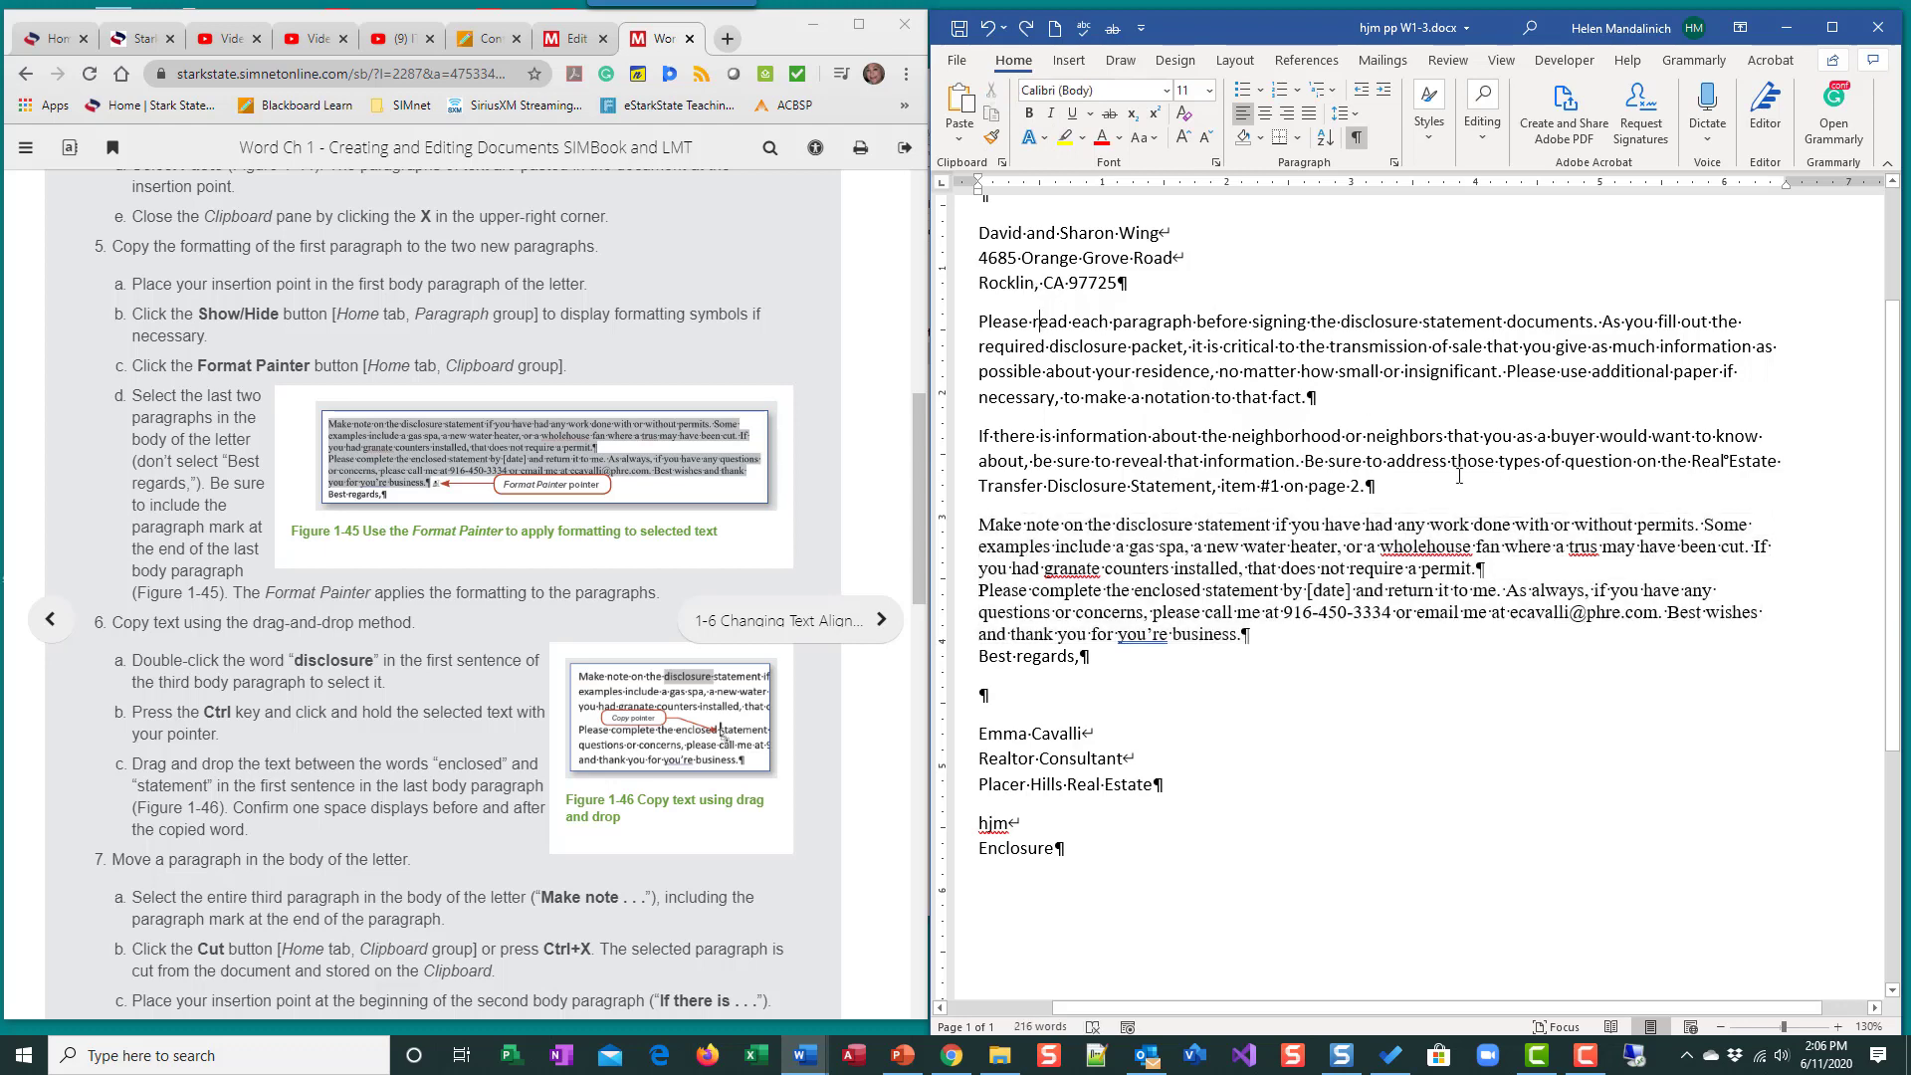
pyautogui.click(1026, 27)
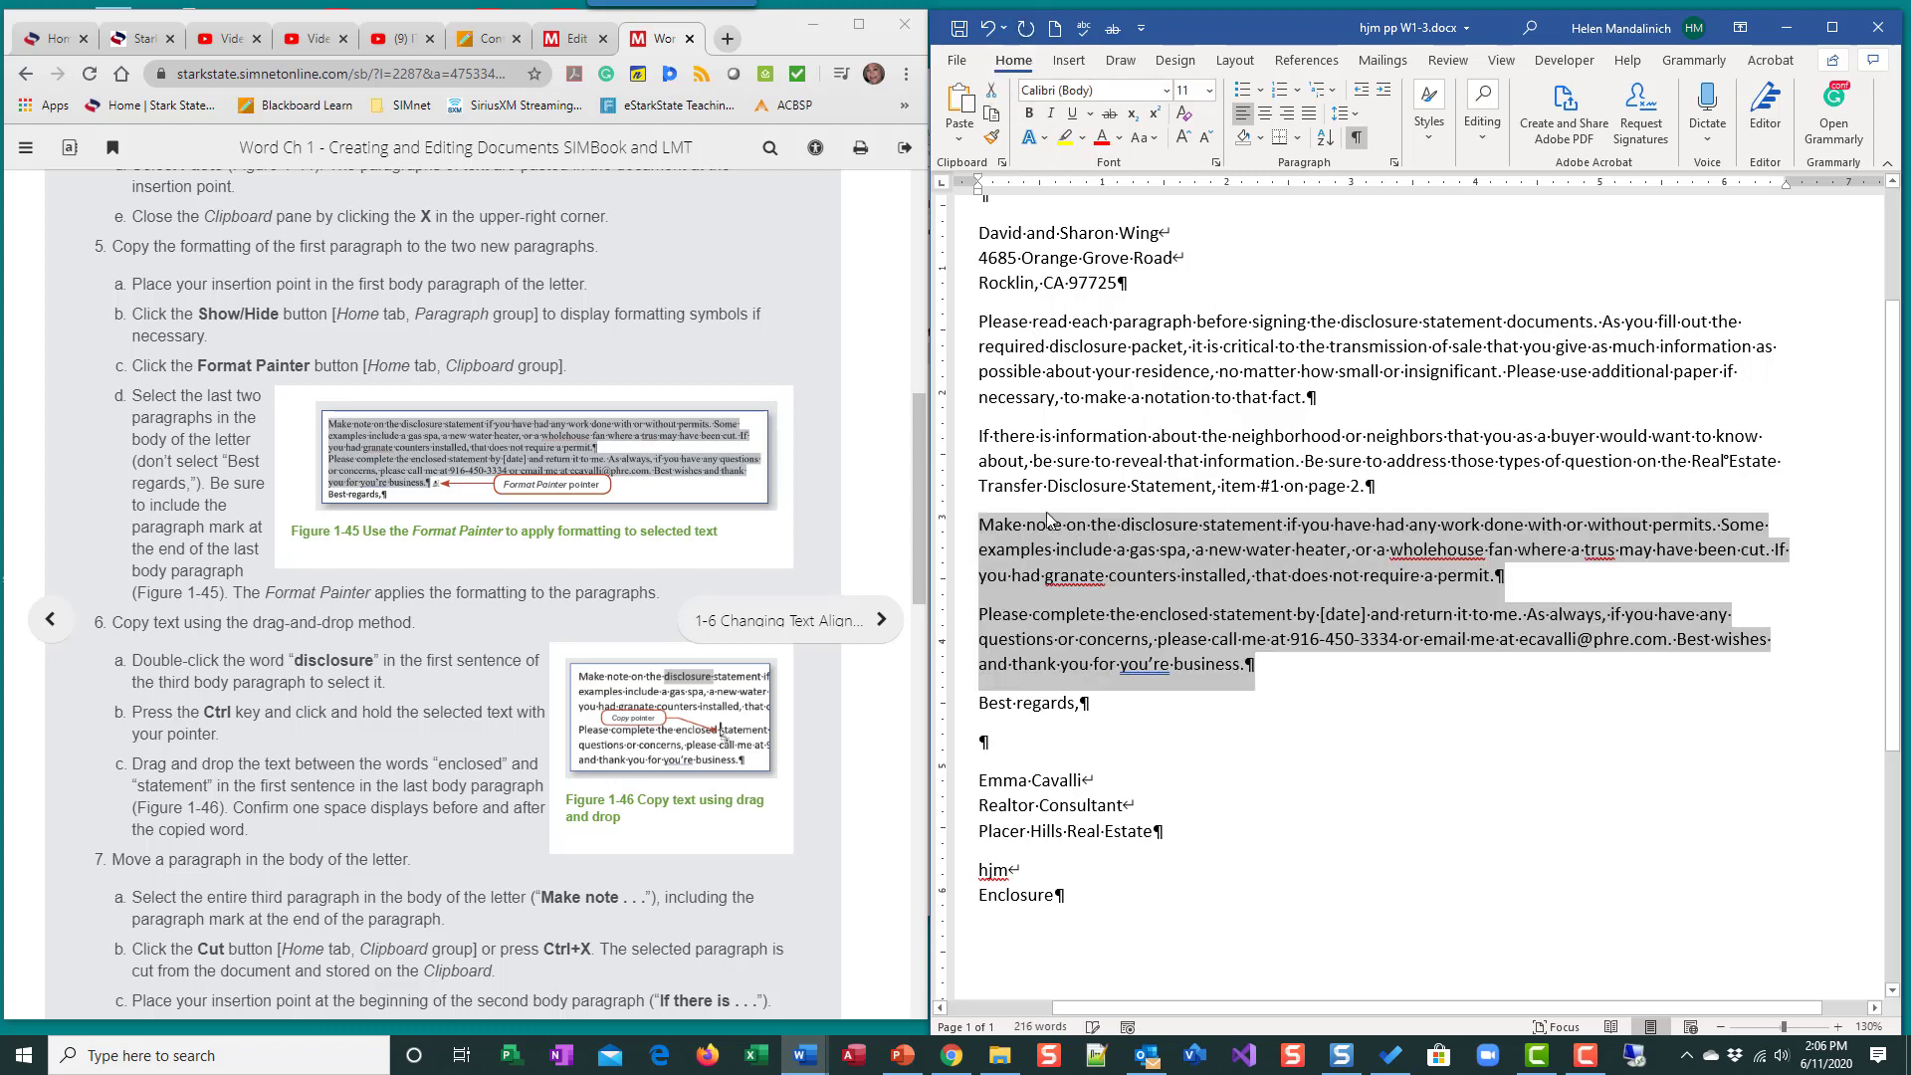
pyautogui.click(1067, 552)
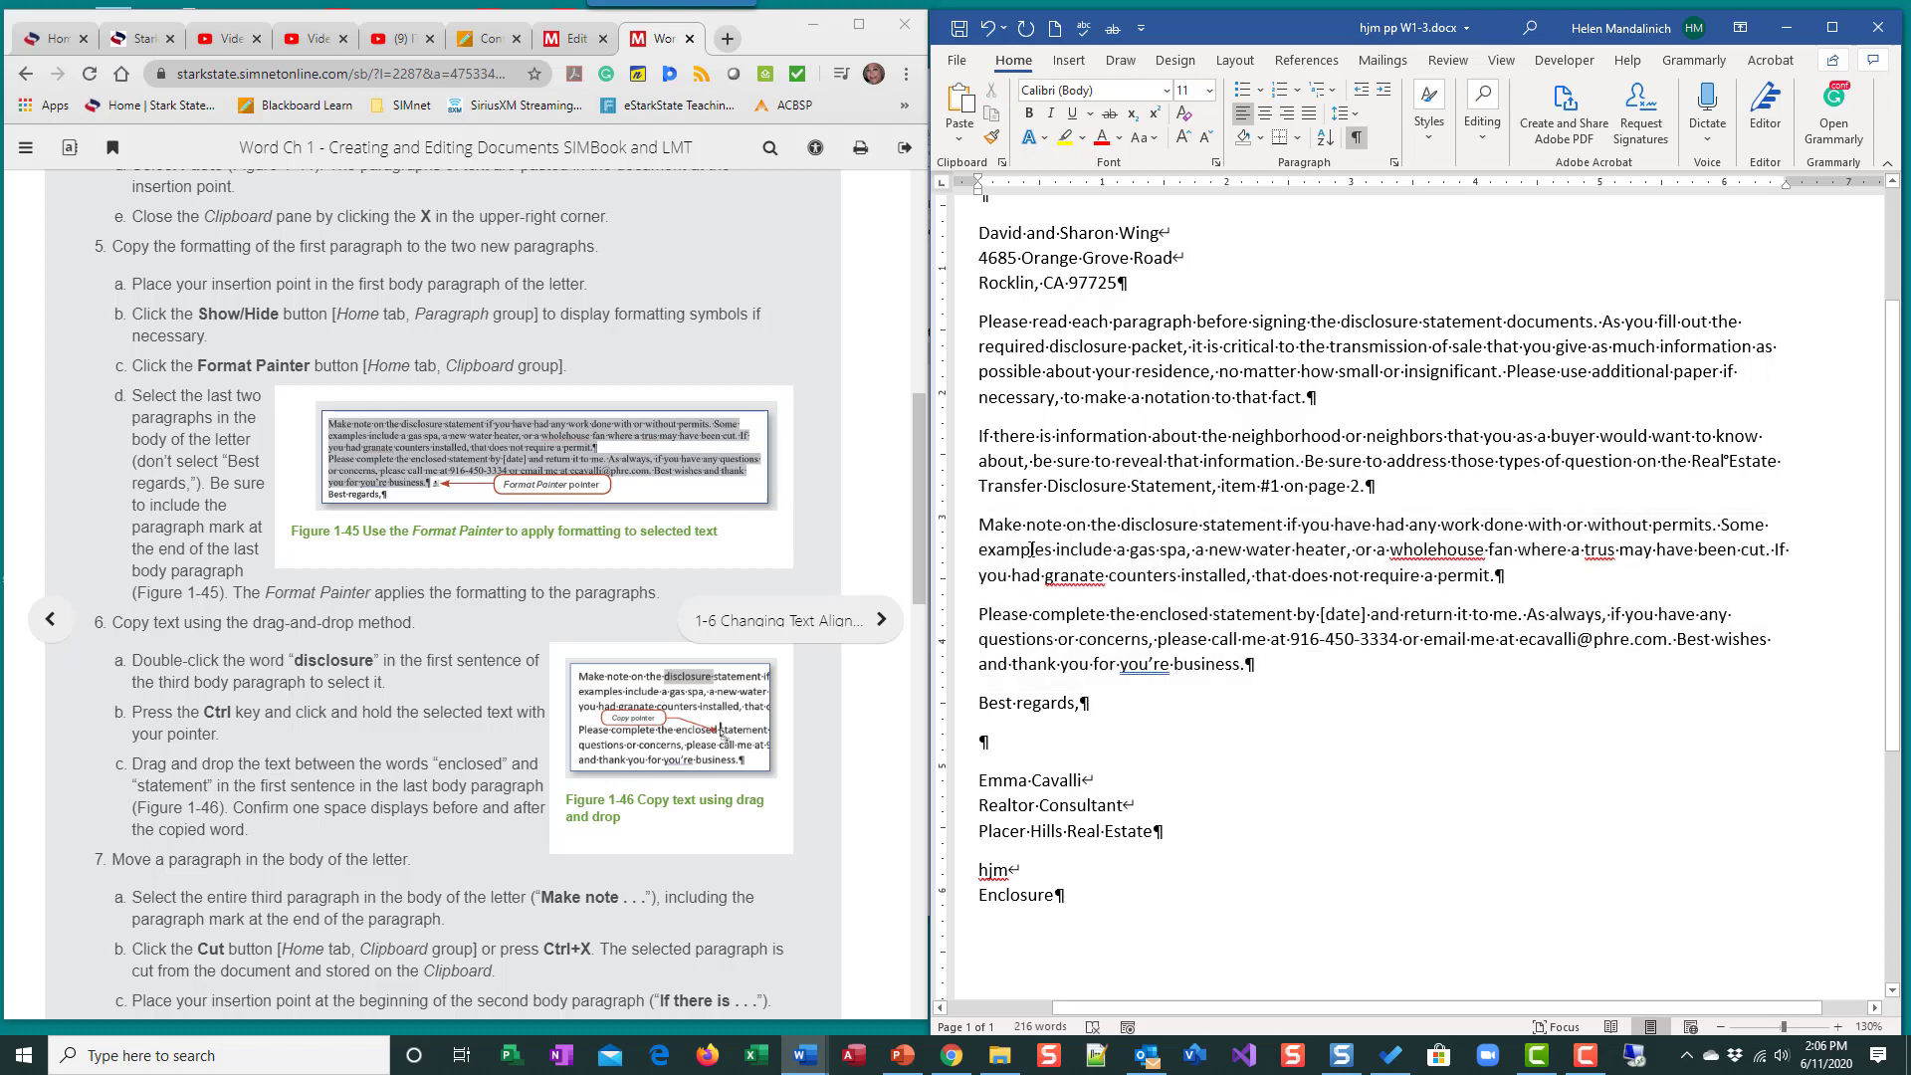
pyautogui.click(989, 28)
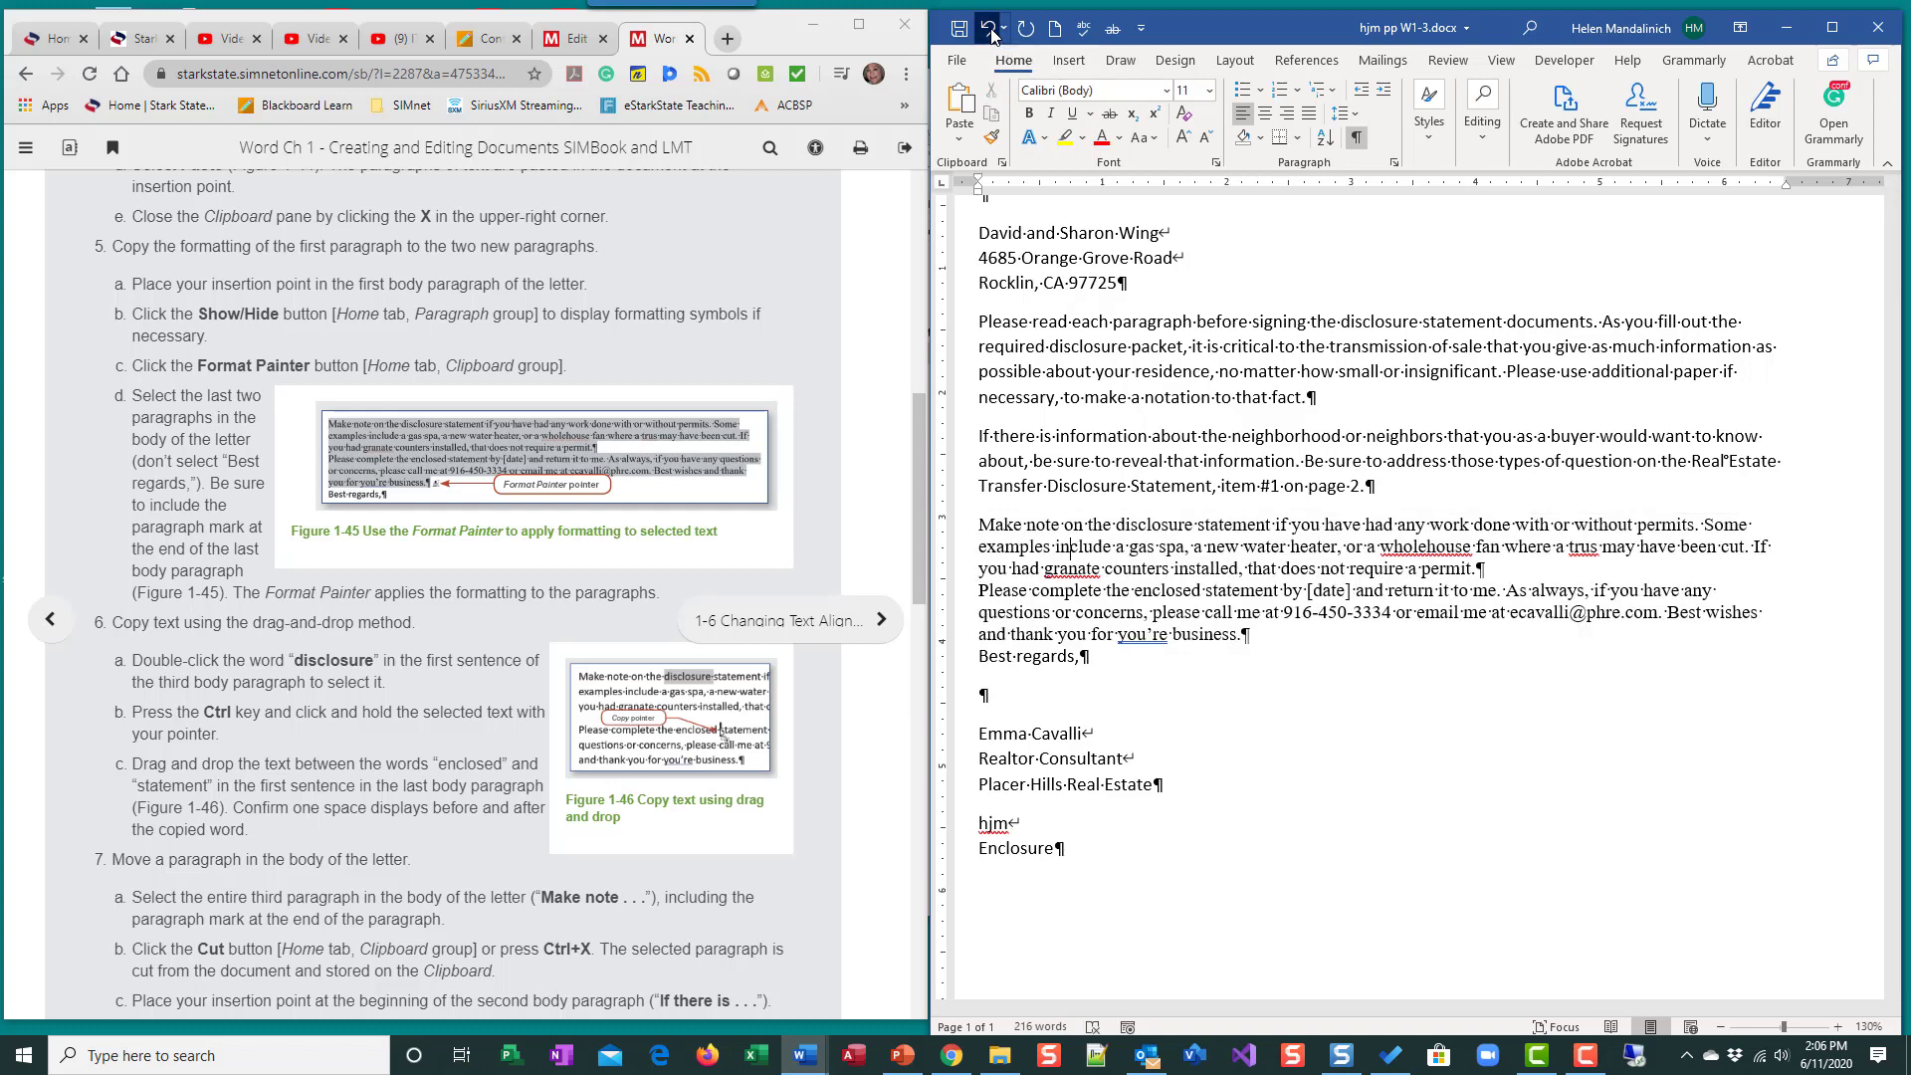
# - Copy the first body paragraph's formatting onto the last two body paragraphs, including the final paragraph mark, using Format Painter
pyautogui.click(1009, 350)
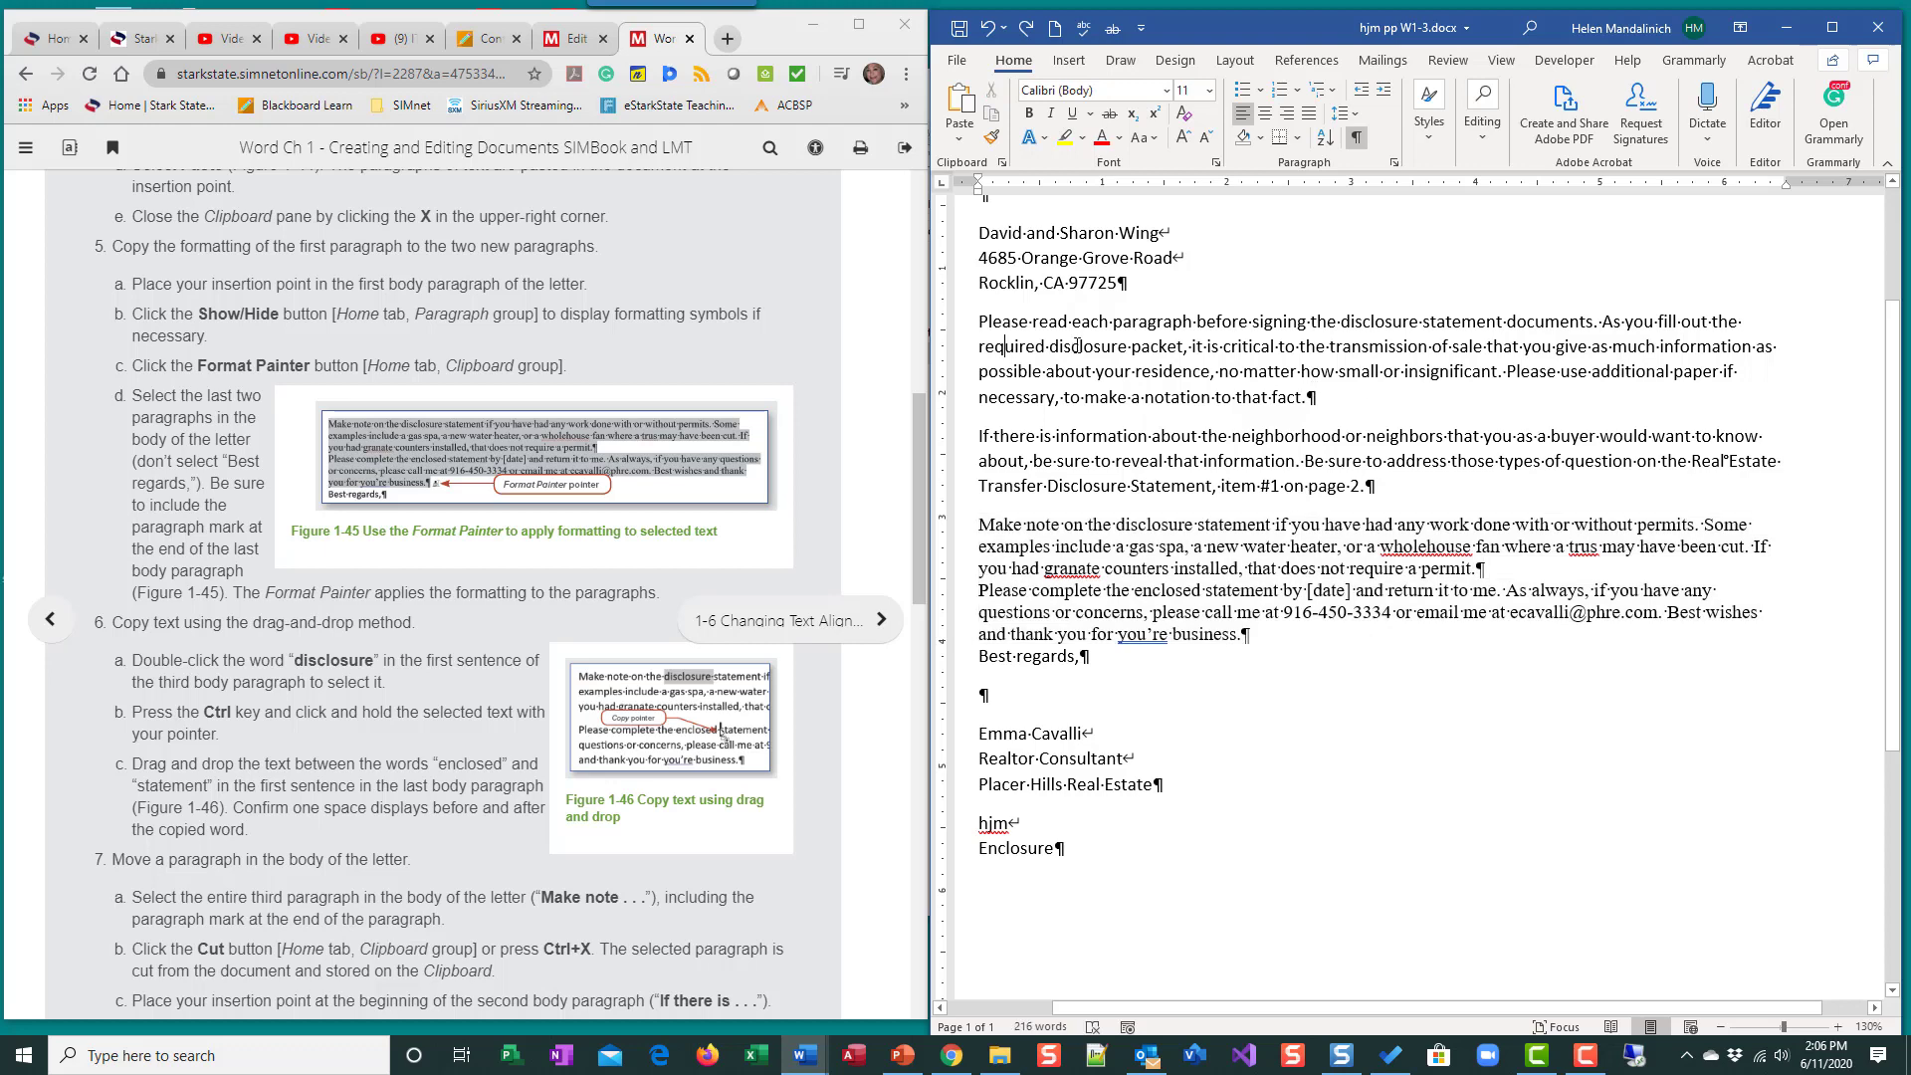
pyautogui.click(991, 137)
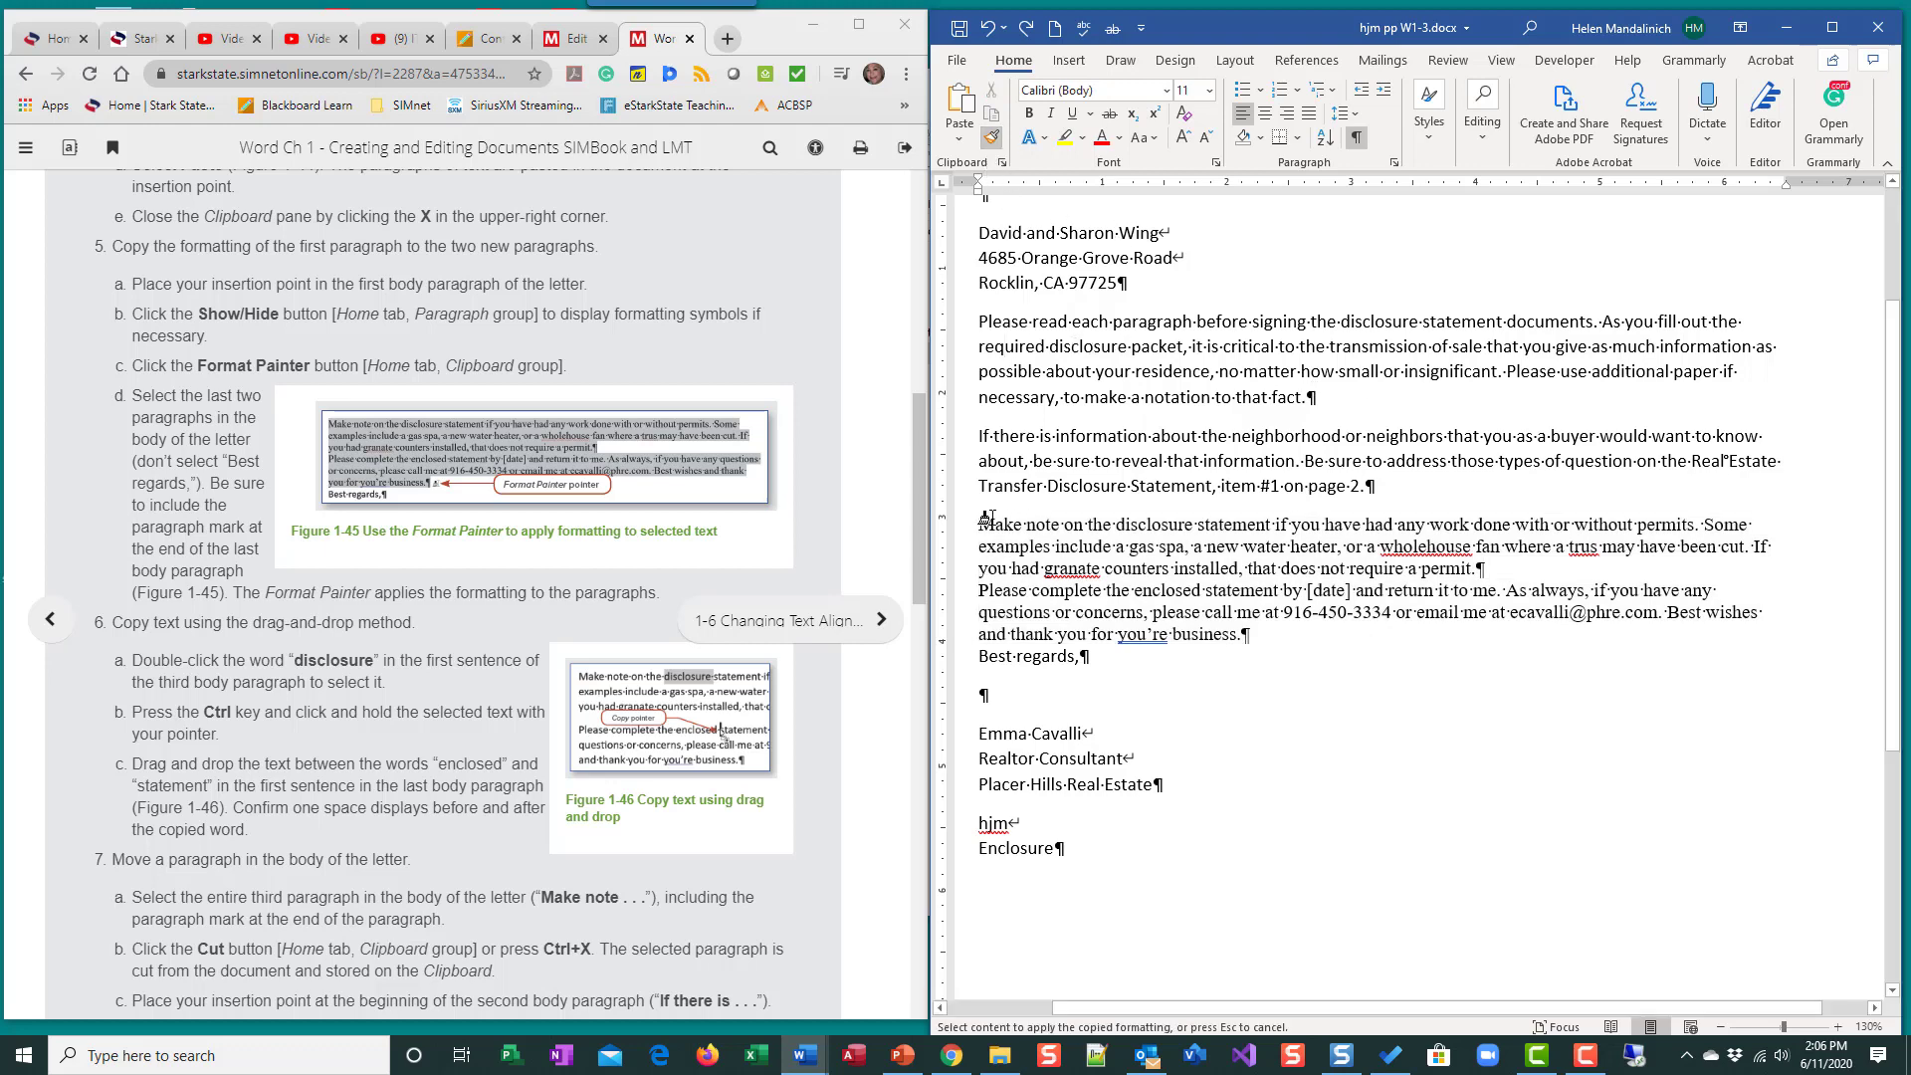
pyautogui.moveTo(1107, 571); pyautogui.dragTo(1244, 634)
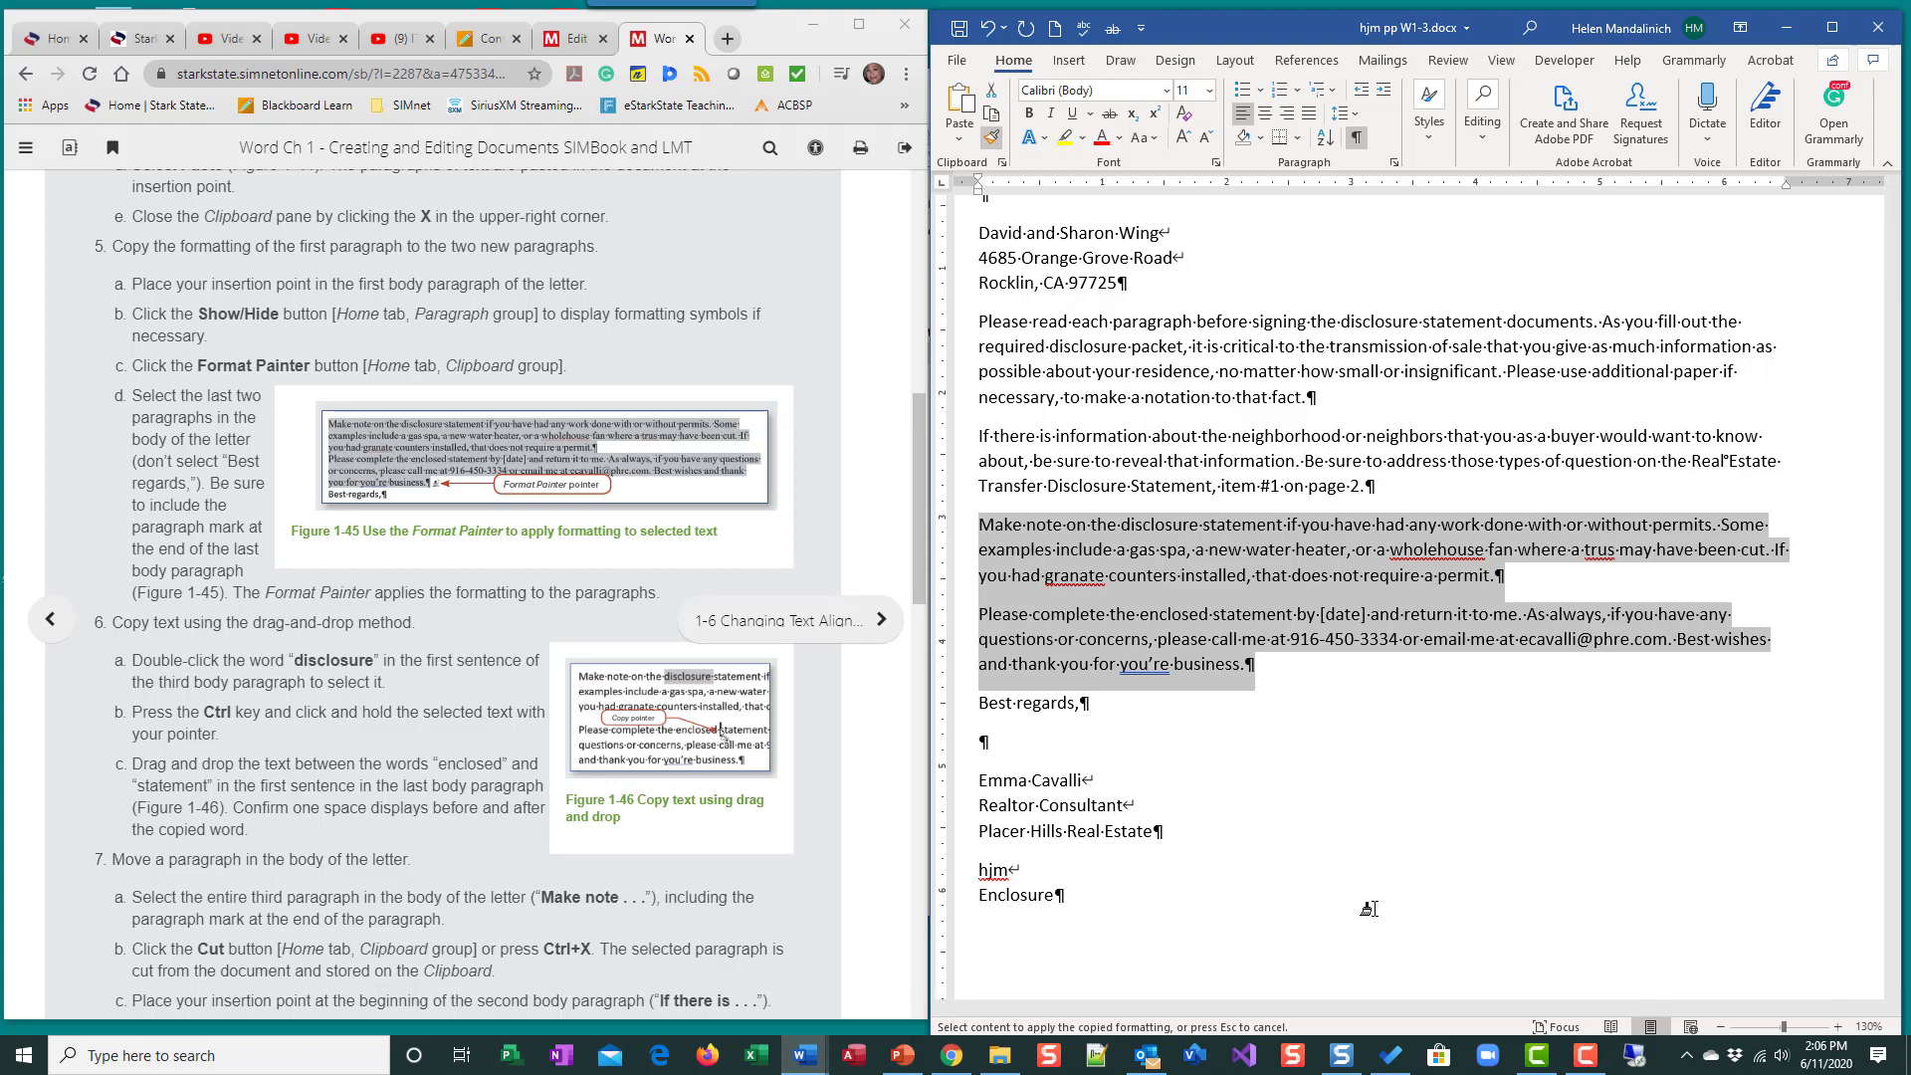
pyautogui.click(995, 142)
# - Copy the word "disclosure" from the third body paragraph's first sentence to between "enclosed" and "statement" in the last body paragraph
pyautogui.scroll(-1, 312, 683)
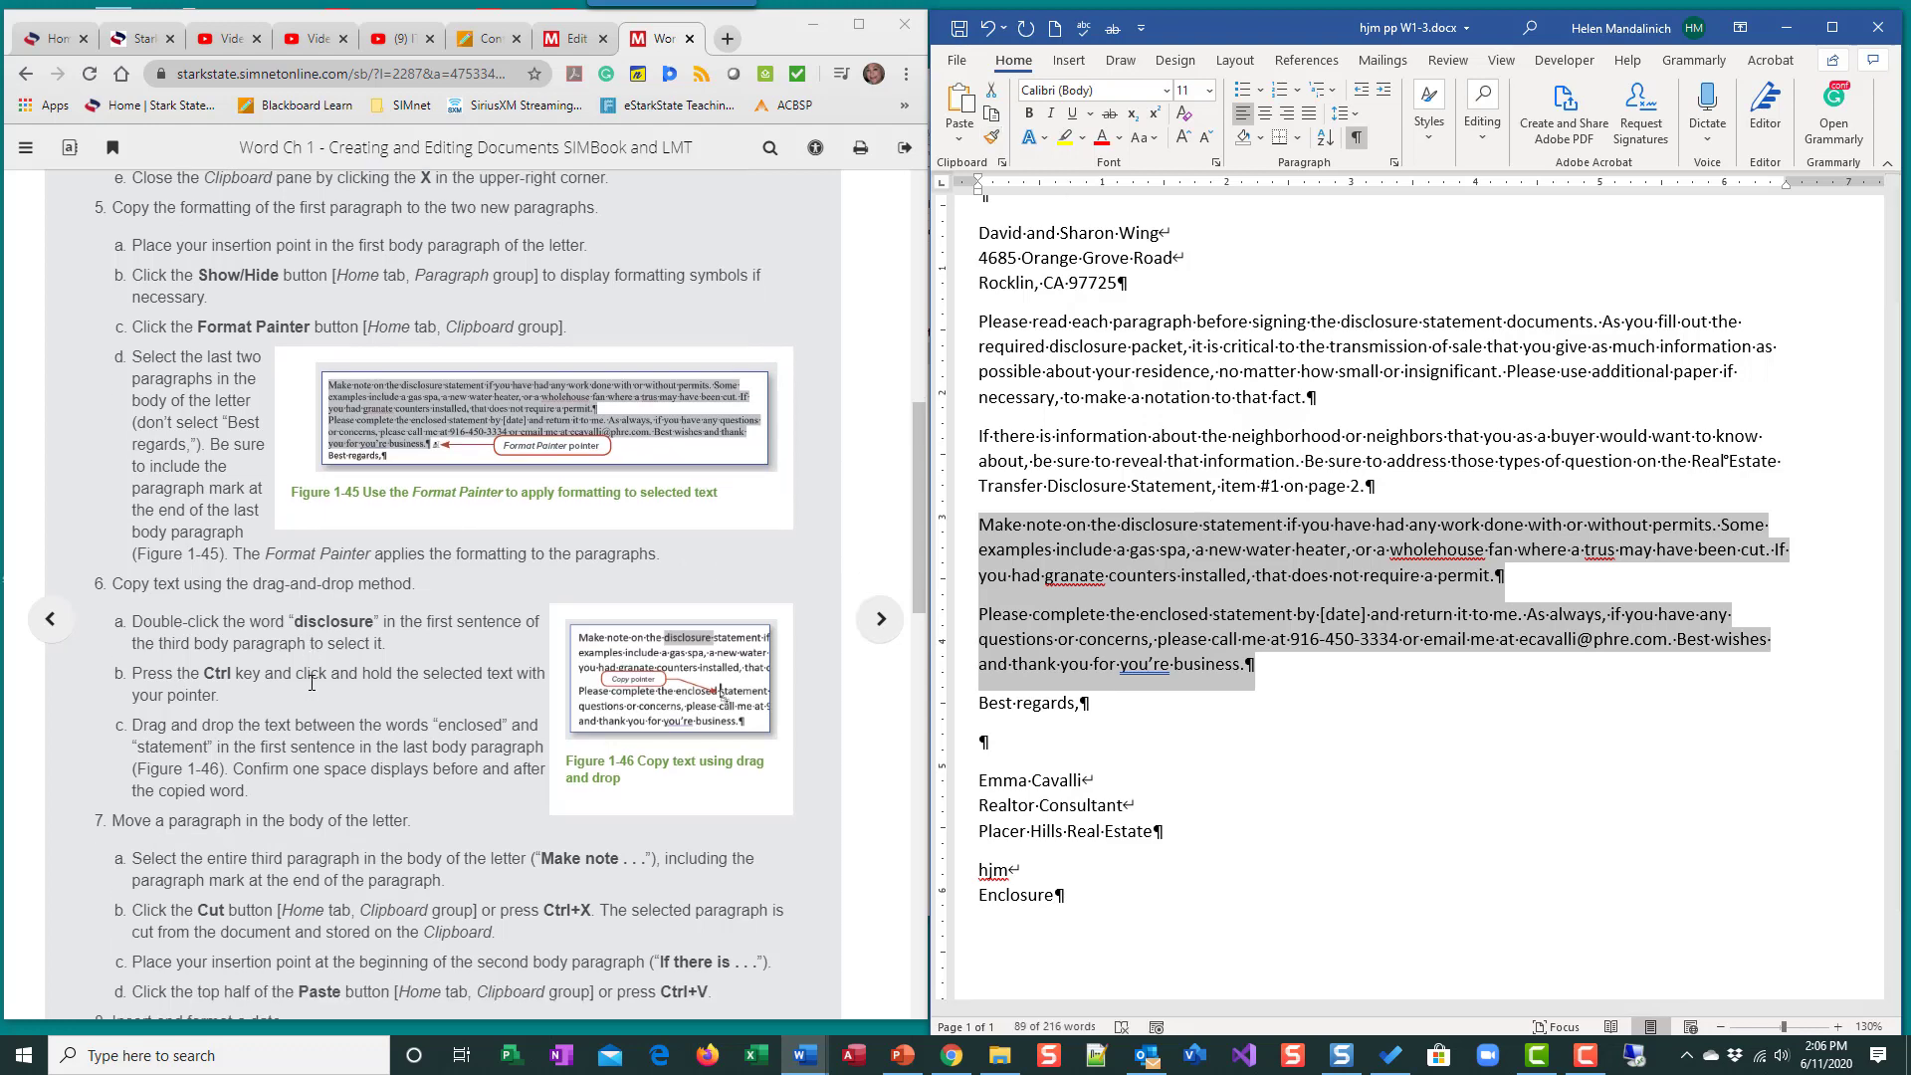
pyautogui.scroll(-3, 311, 683)
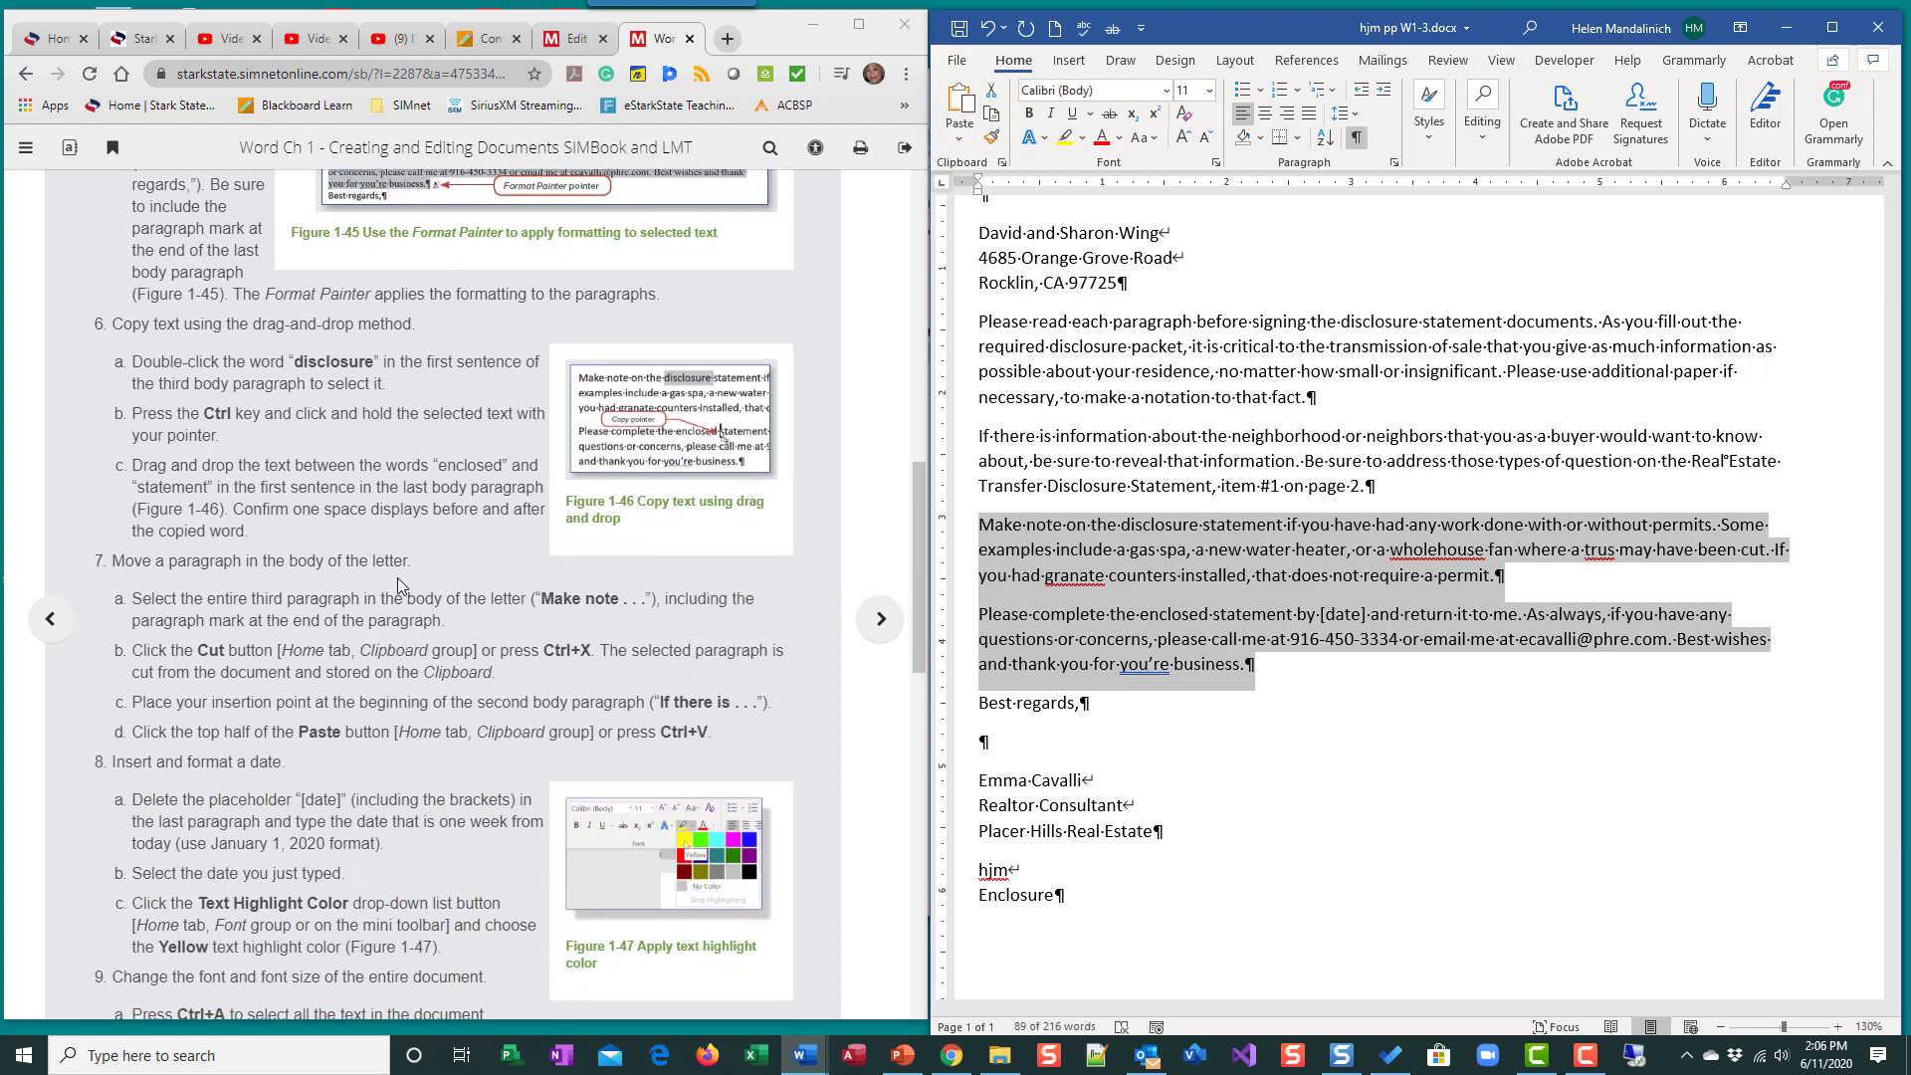
pyautogui.scroll(-1, 397, 578)
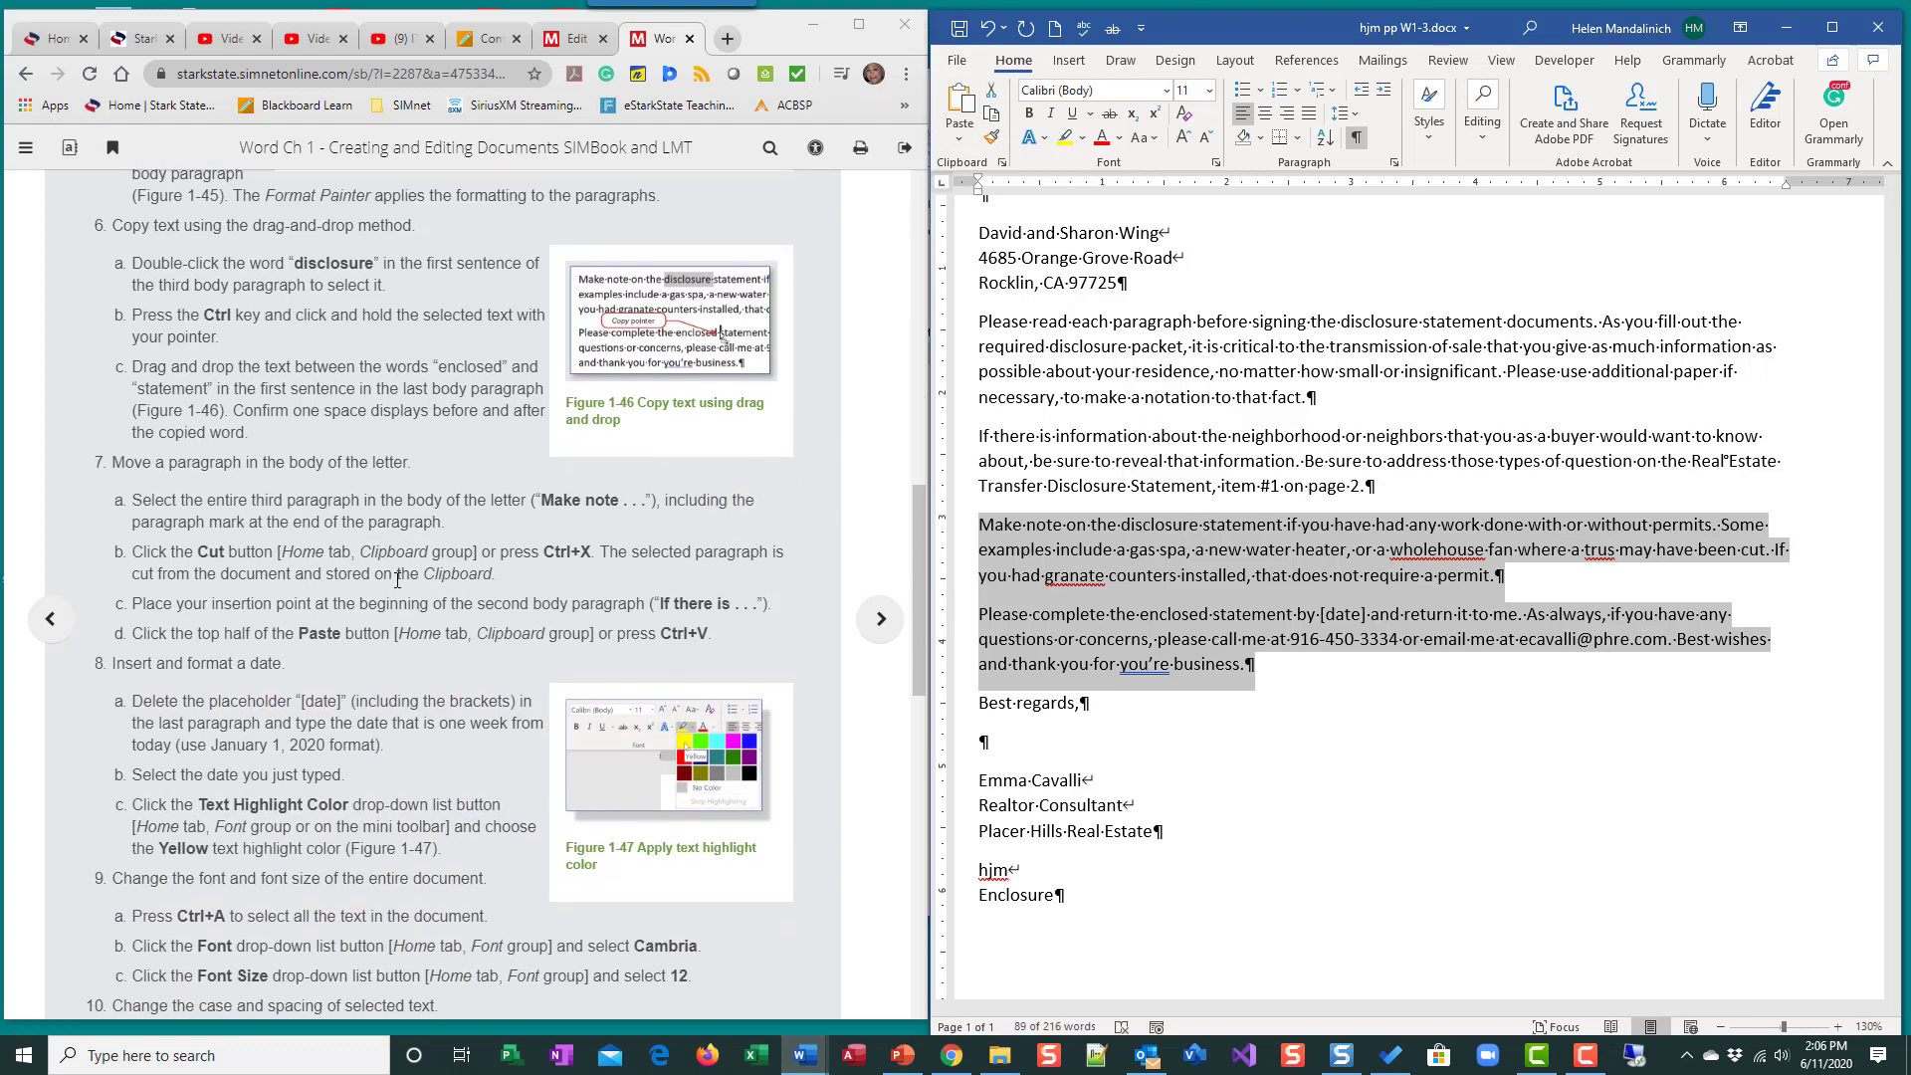
pyautogui.click(1028, 540)
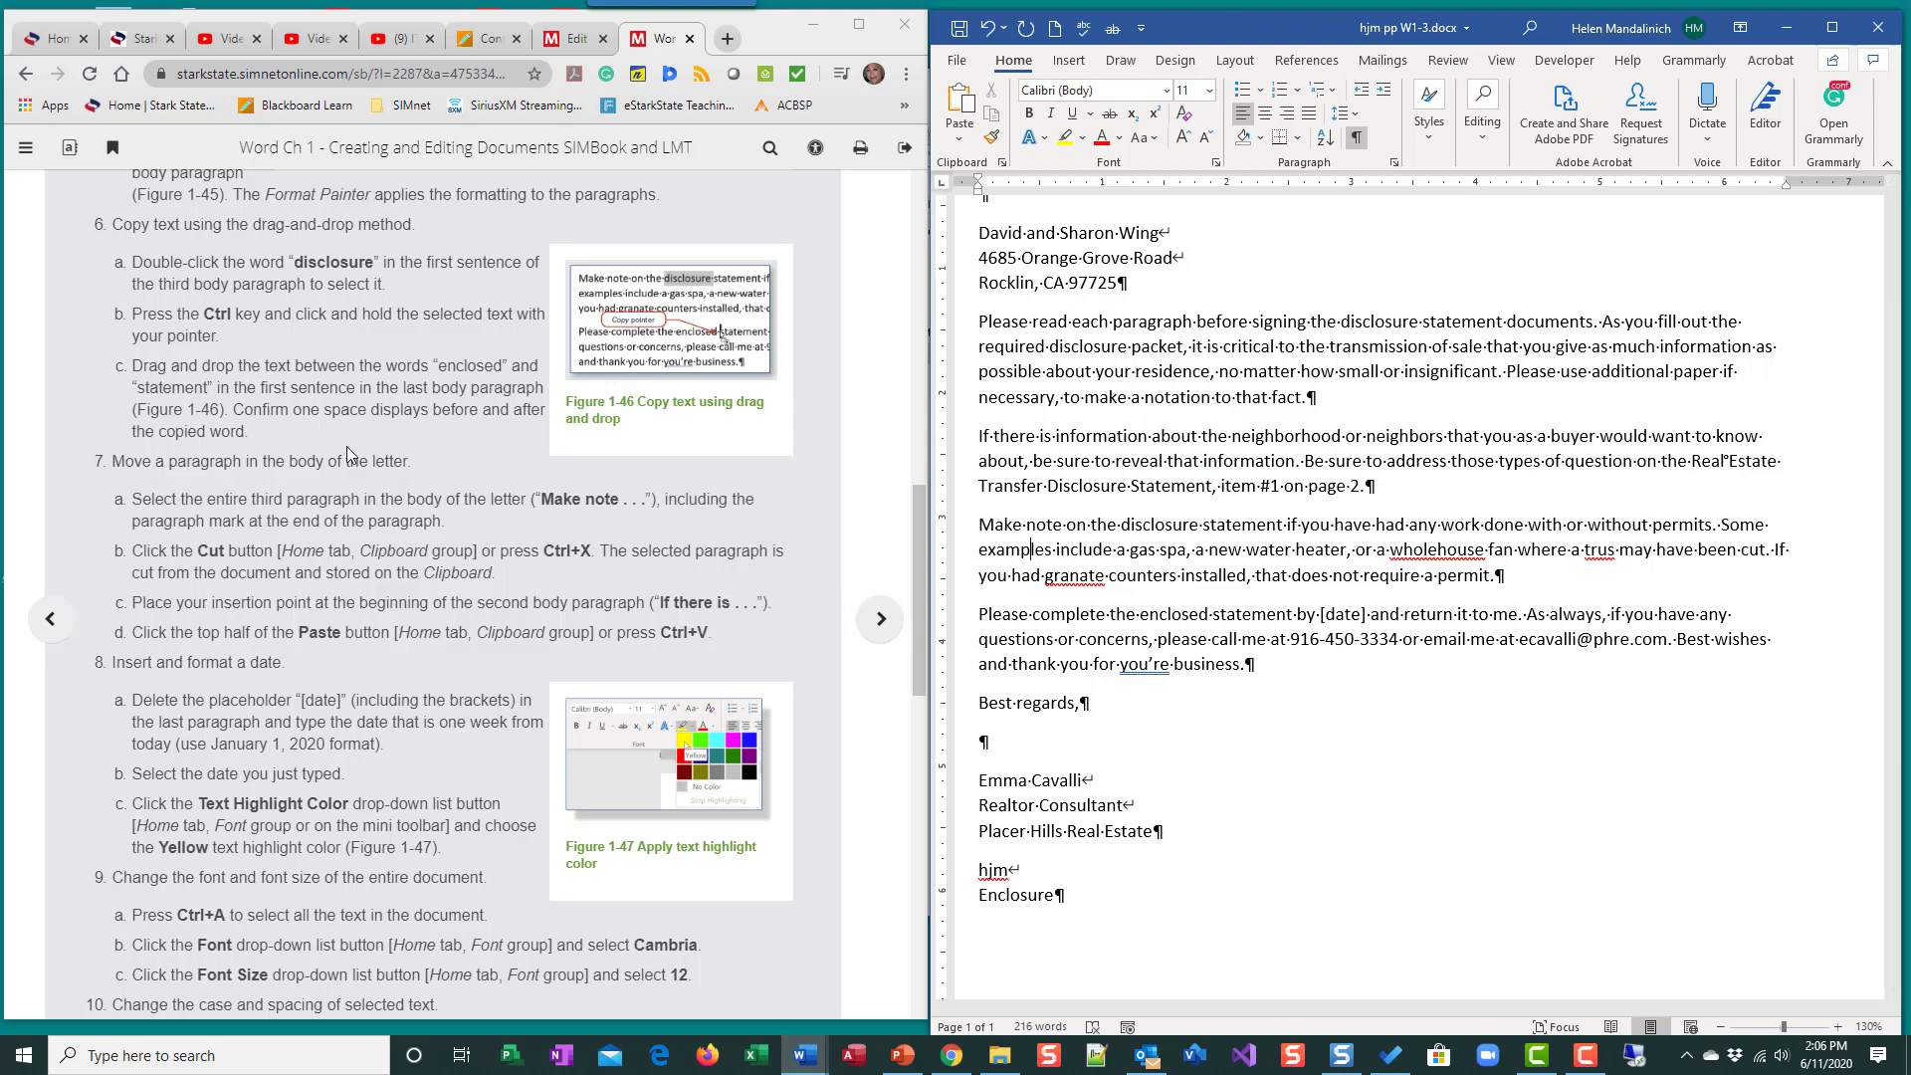
pyautogui.scroll(1, 383, 401)
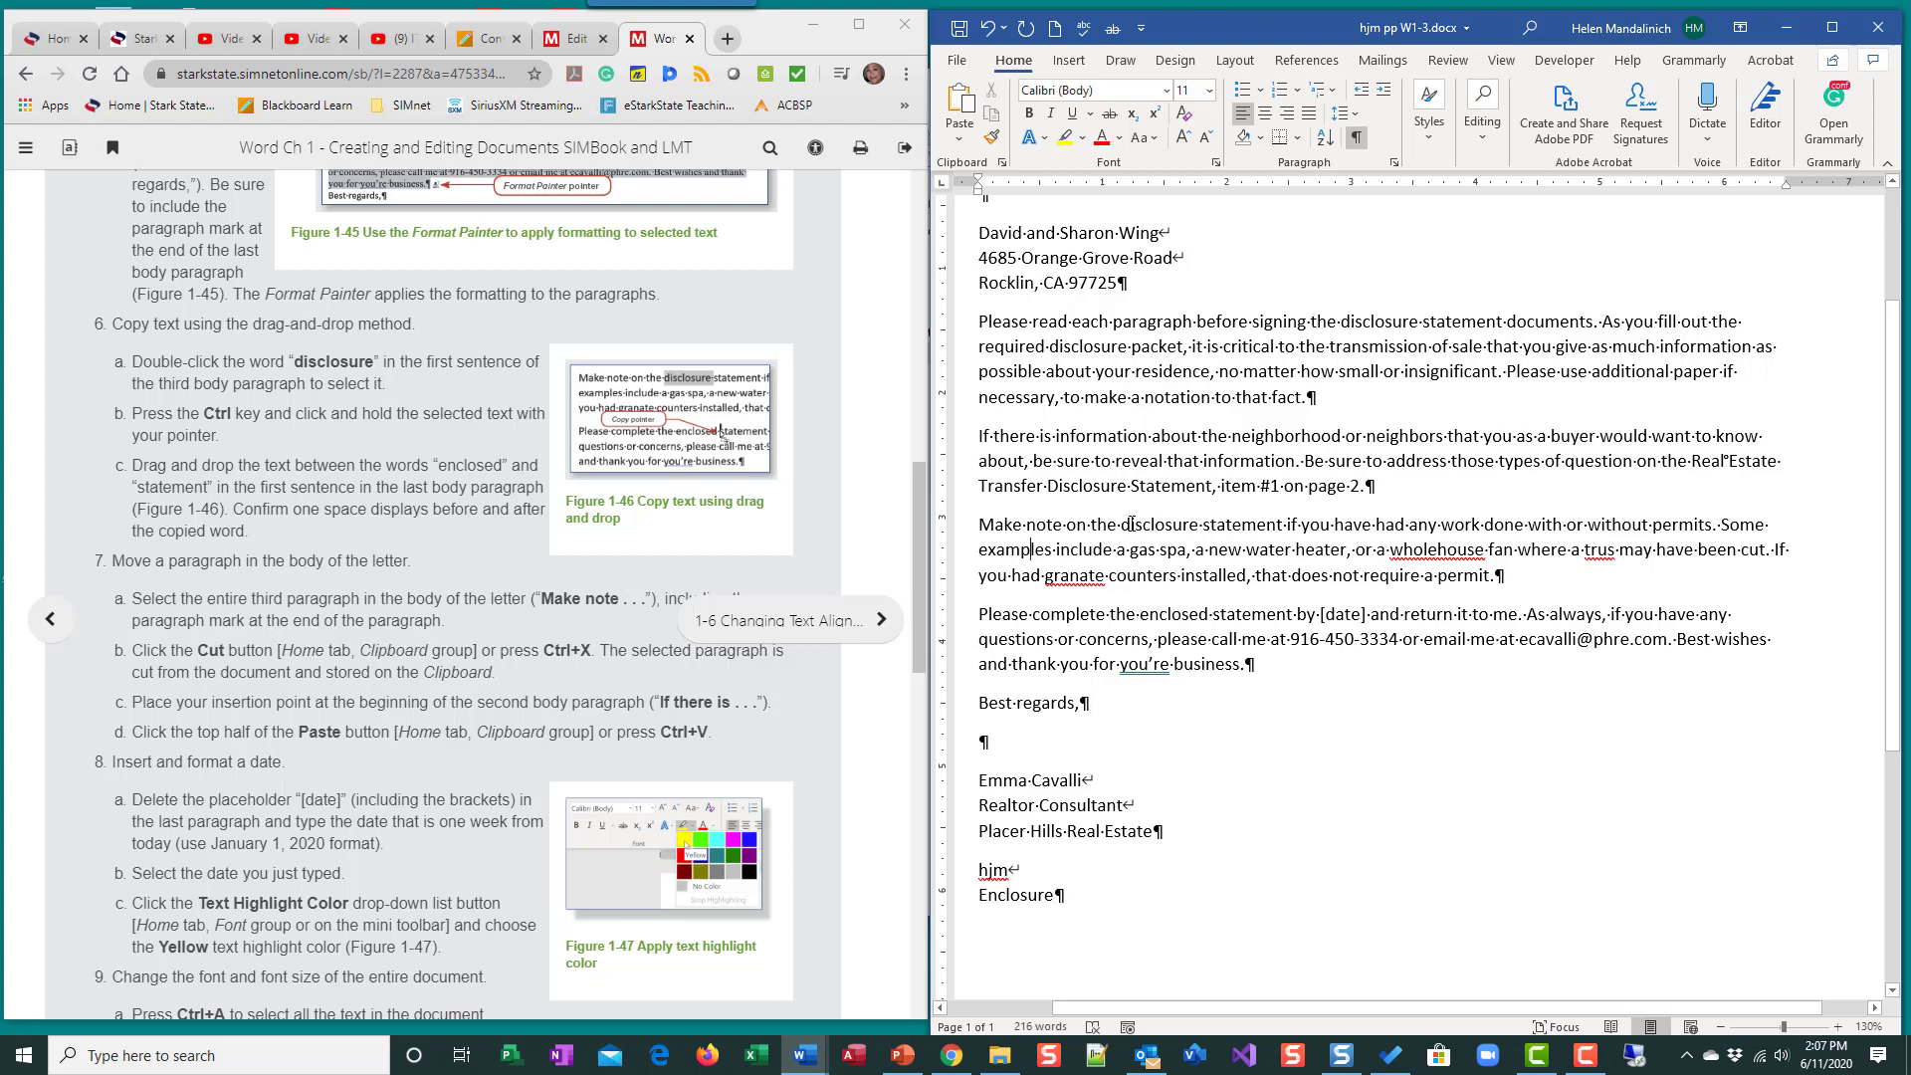
pyautogui.moveTo(1121, 524); pyautogui.dragTo(1198, 524)
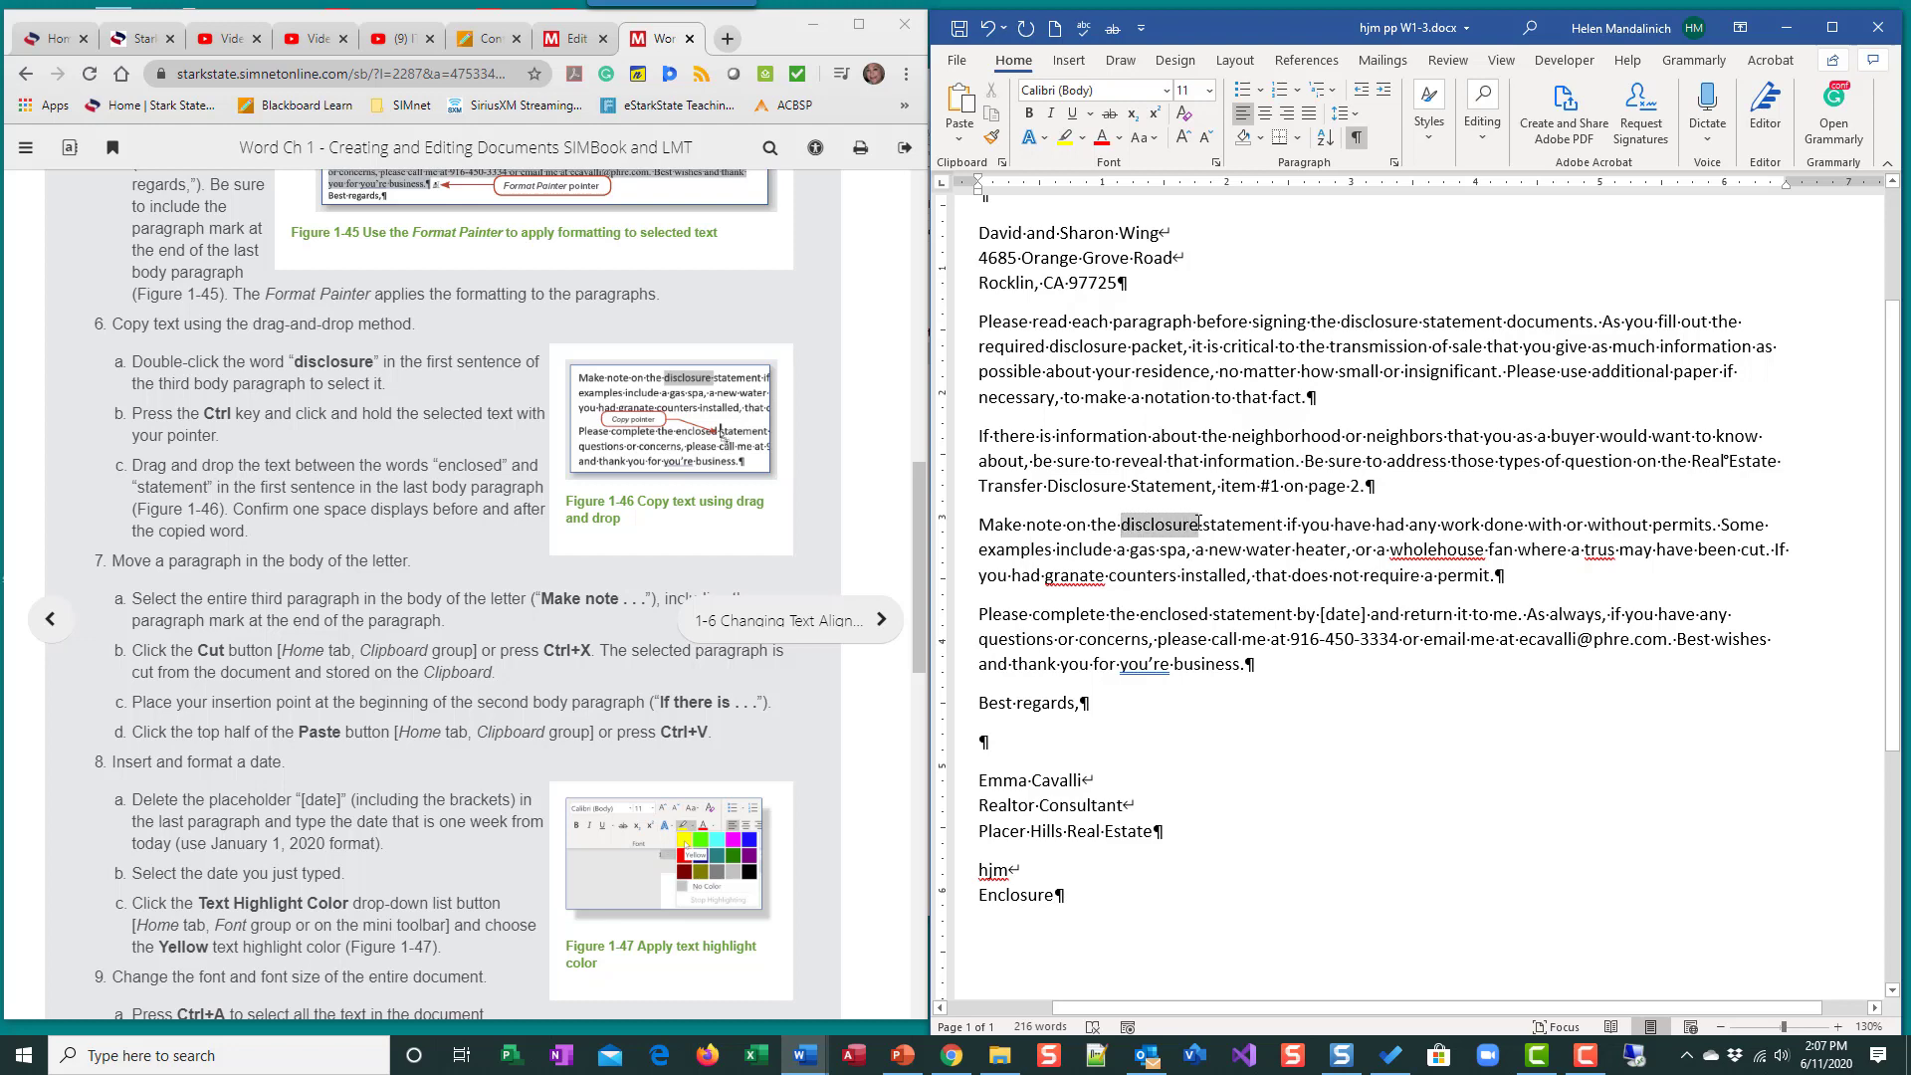
pyautogui.click(1183, 585)
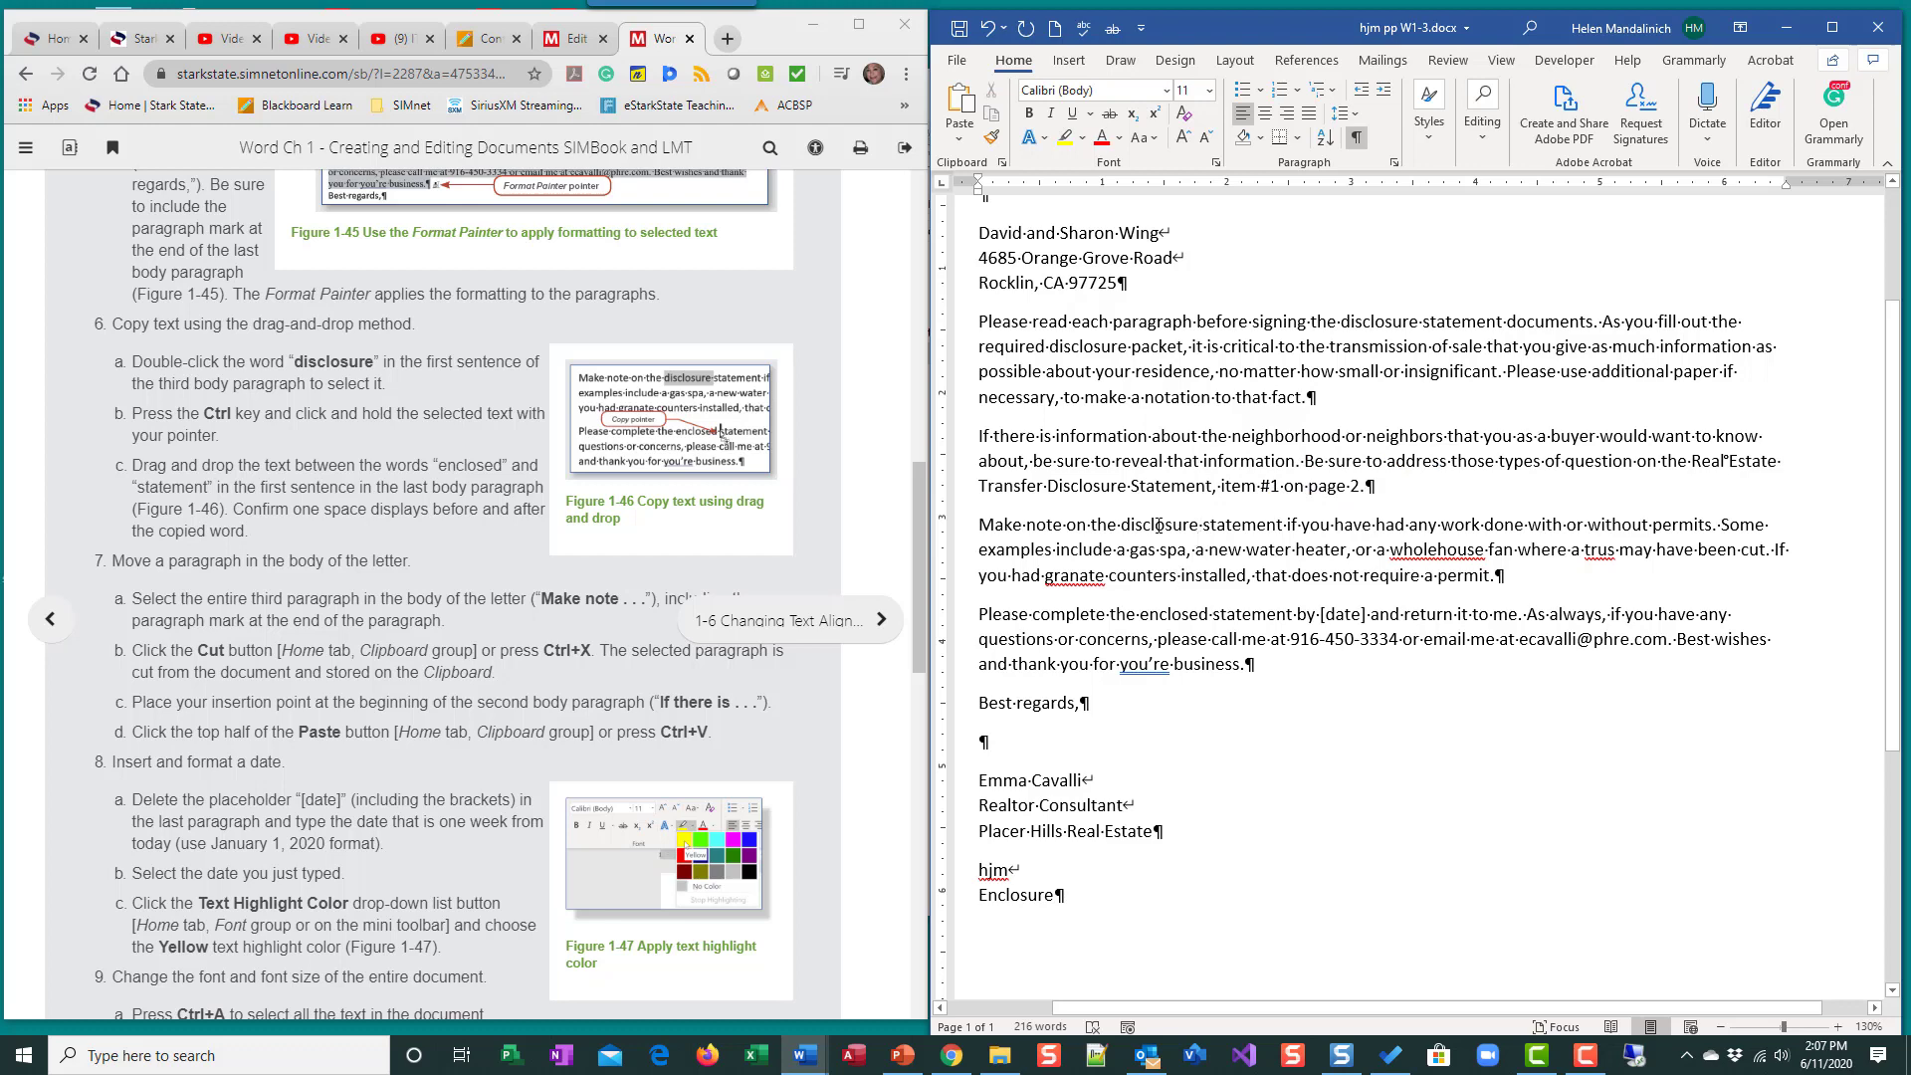
pyautogui.doubleClick(1157, 525)
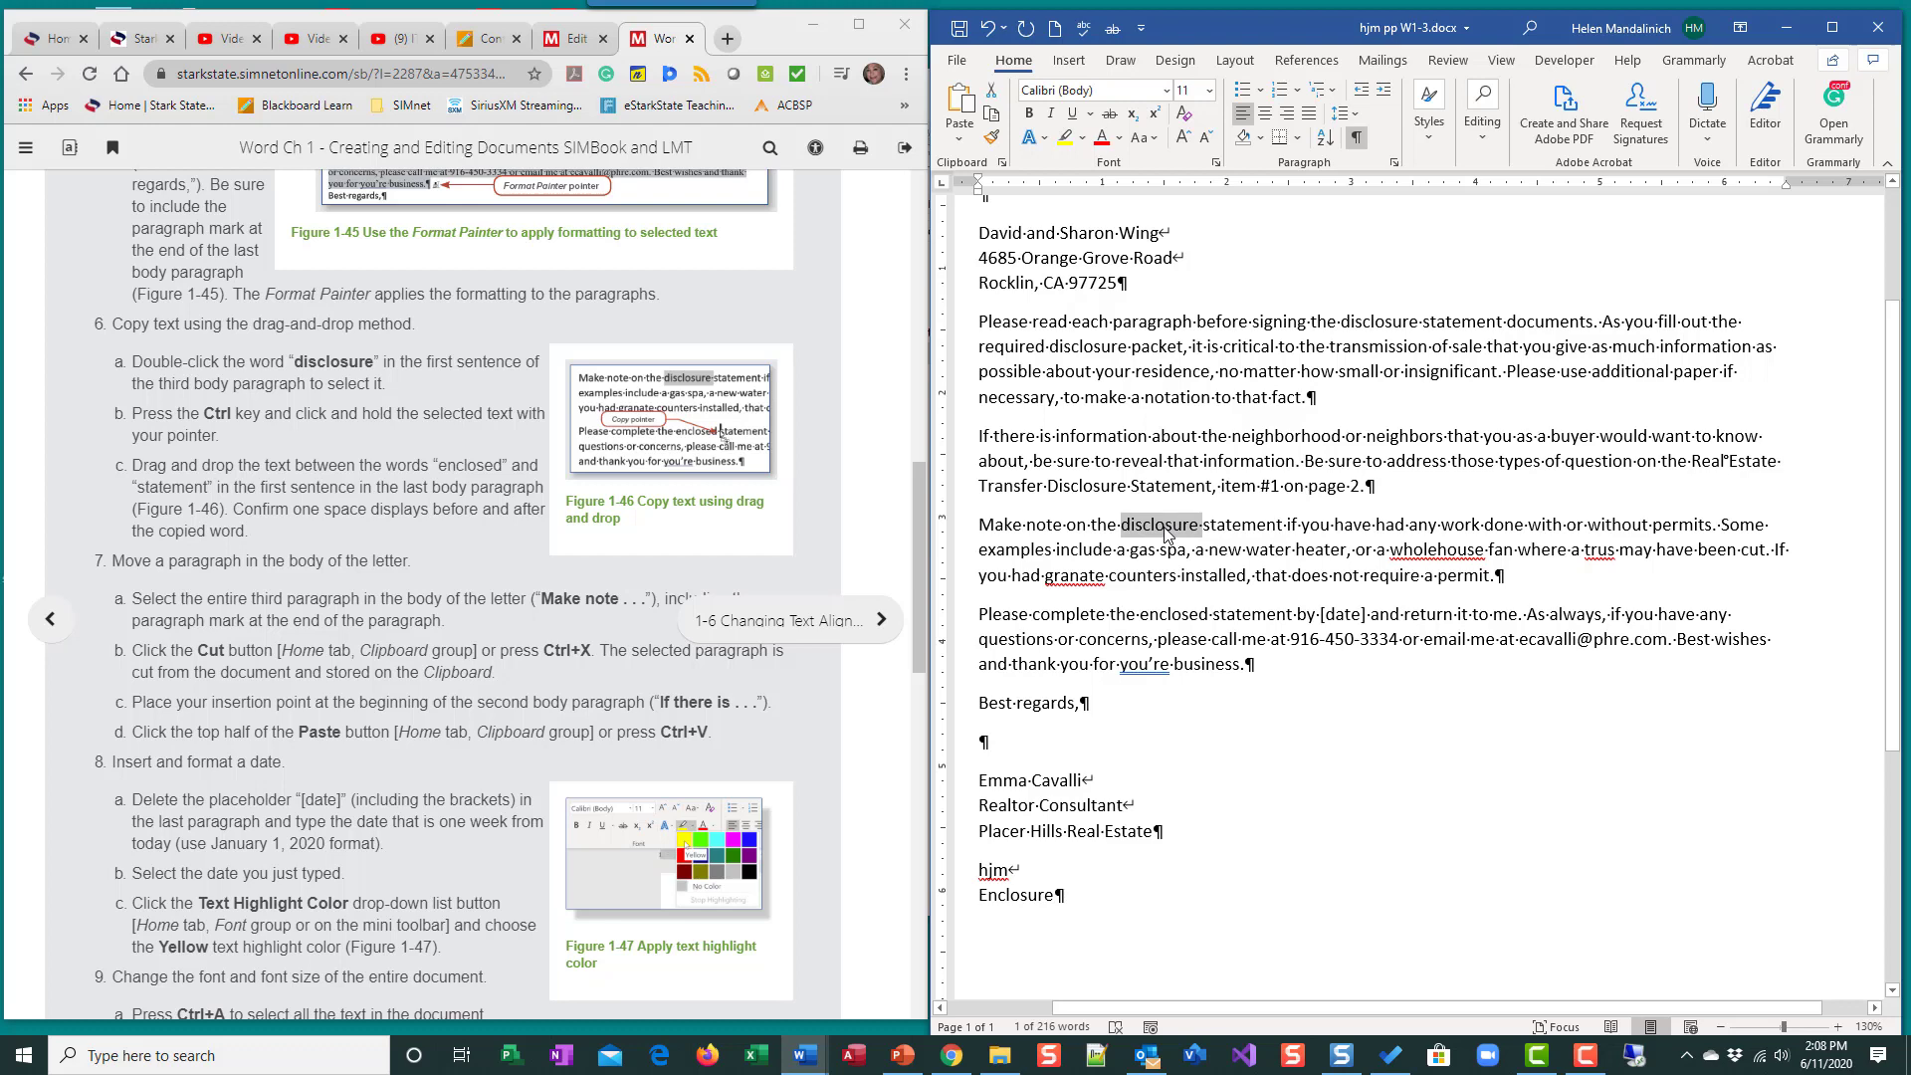
pyautogui.moveTo(1167, 534); pyautogui.dragTo(1216, 617)
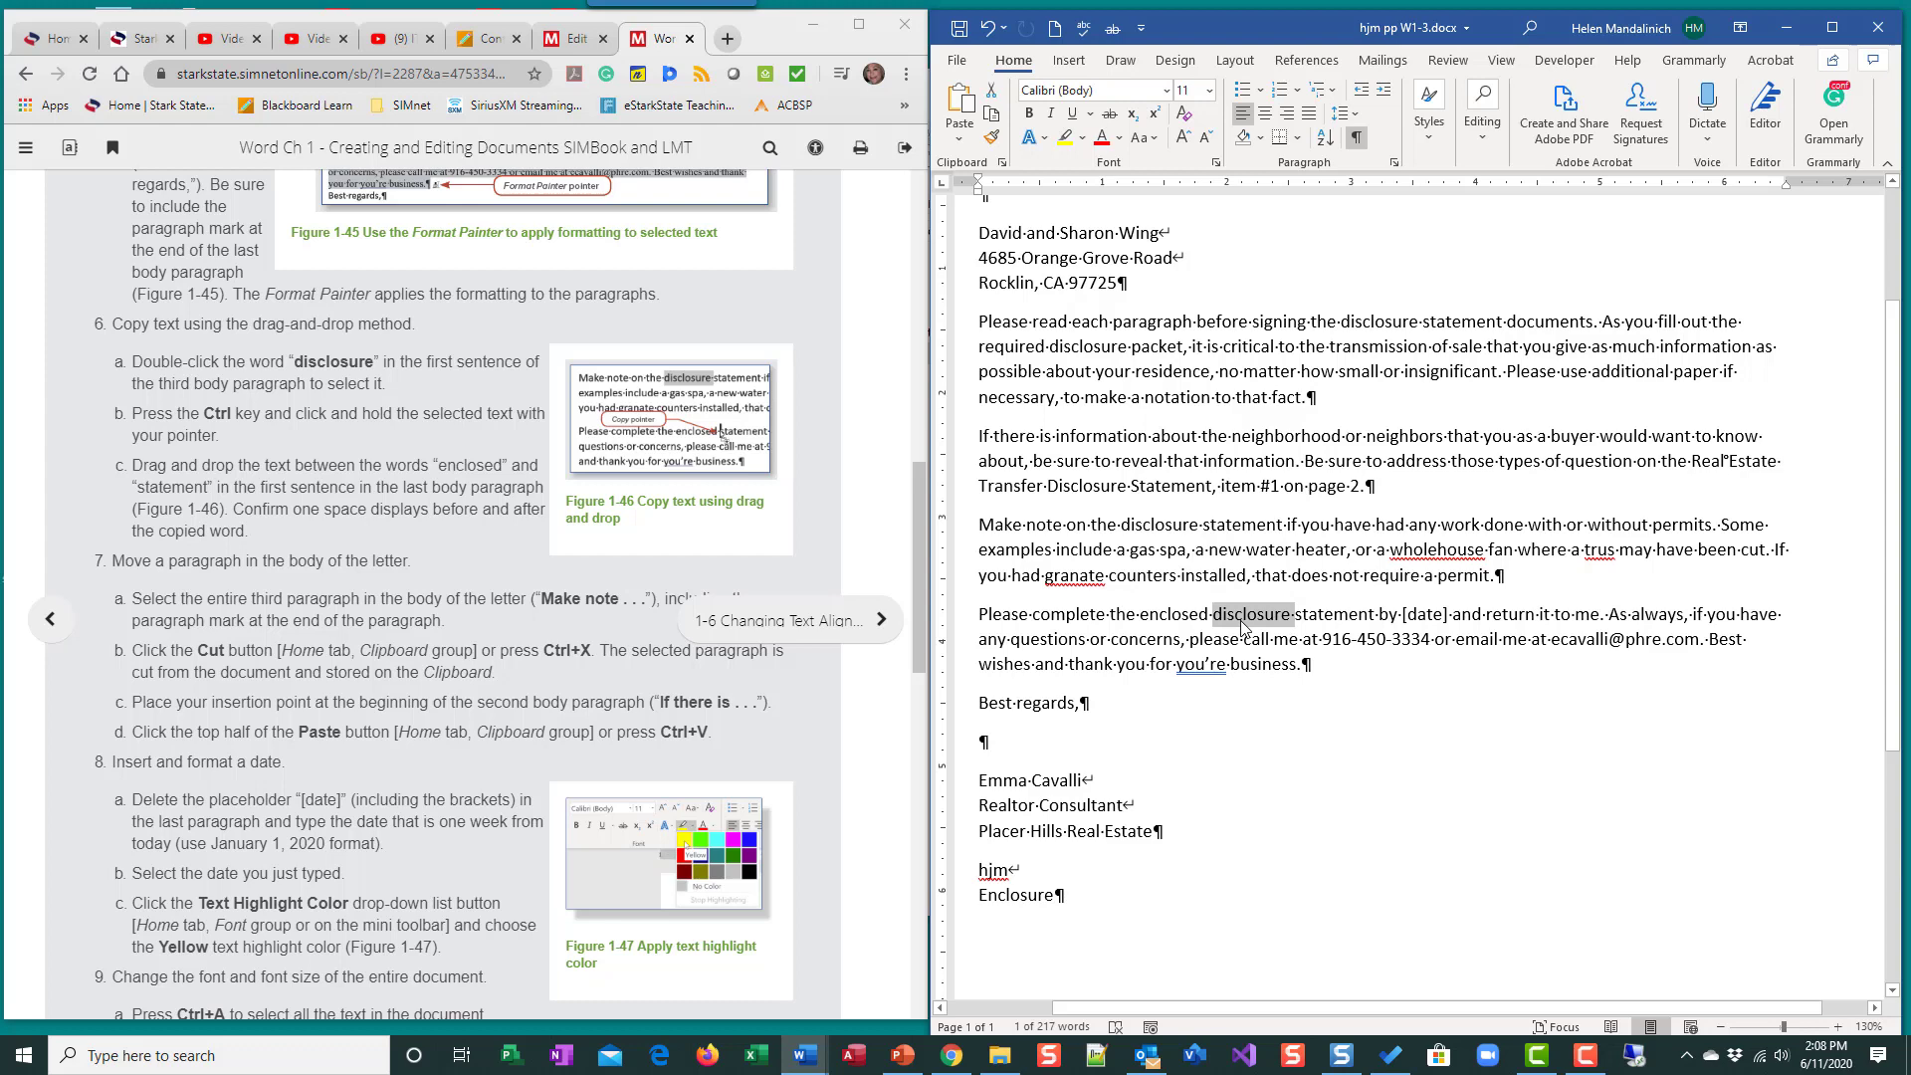
# - Read instruction 7 on moving a paragraph and compare it with instruction 6 on copying text
pyautogui.scroll(-2, 422, 534)
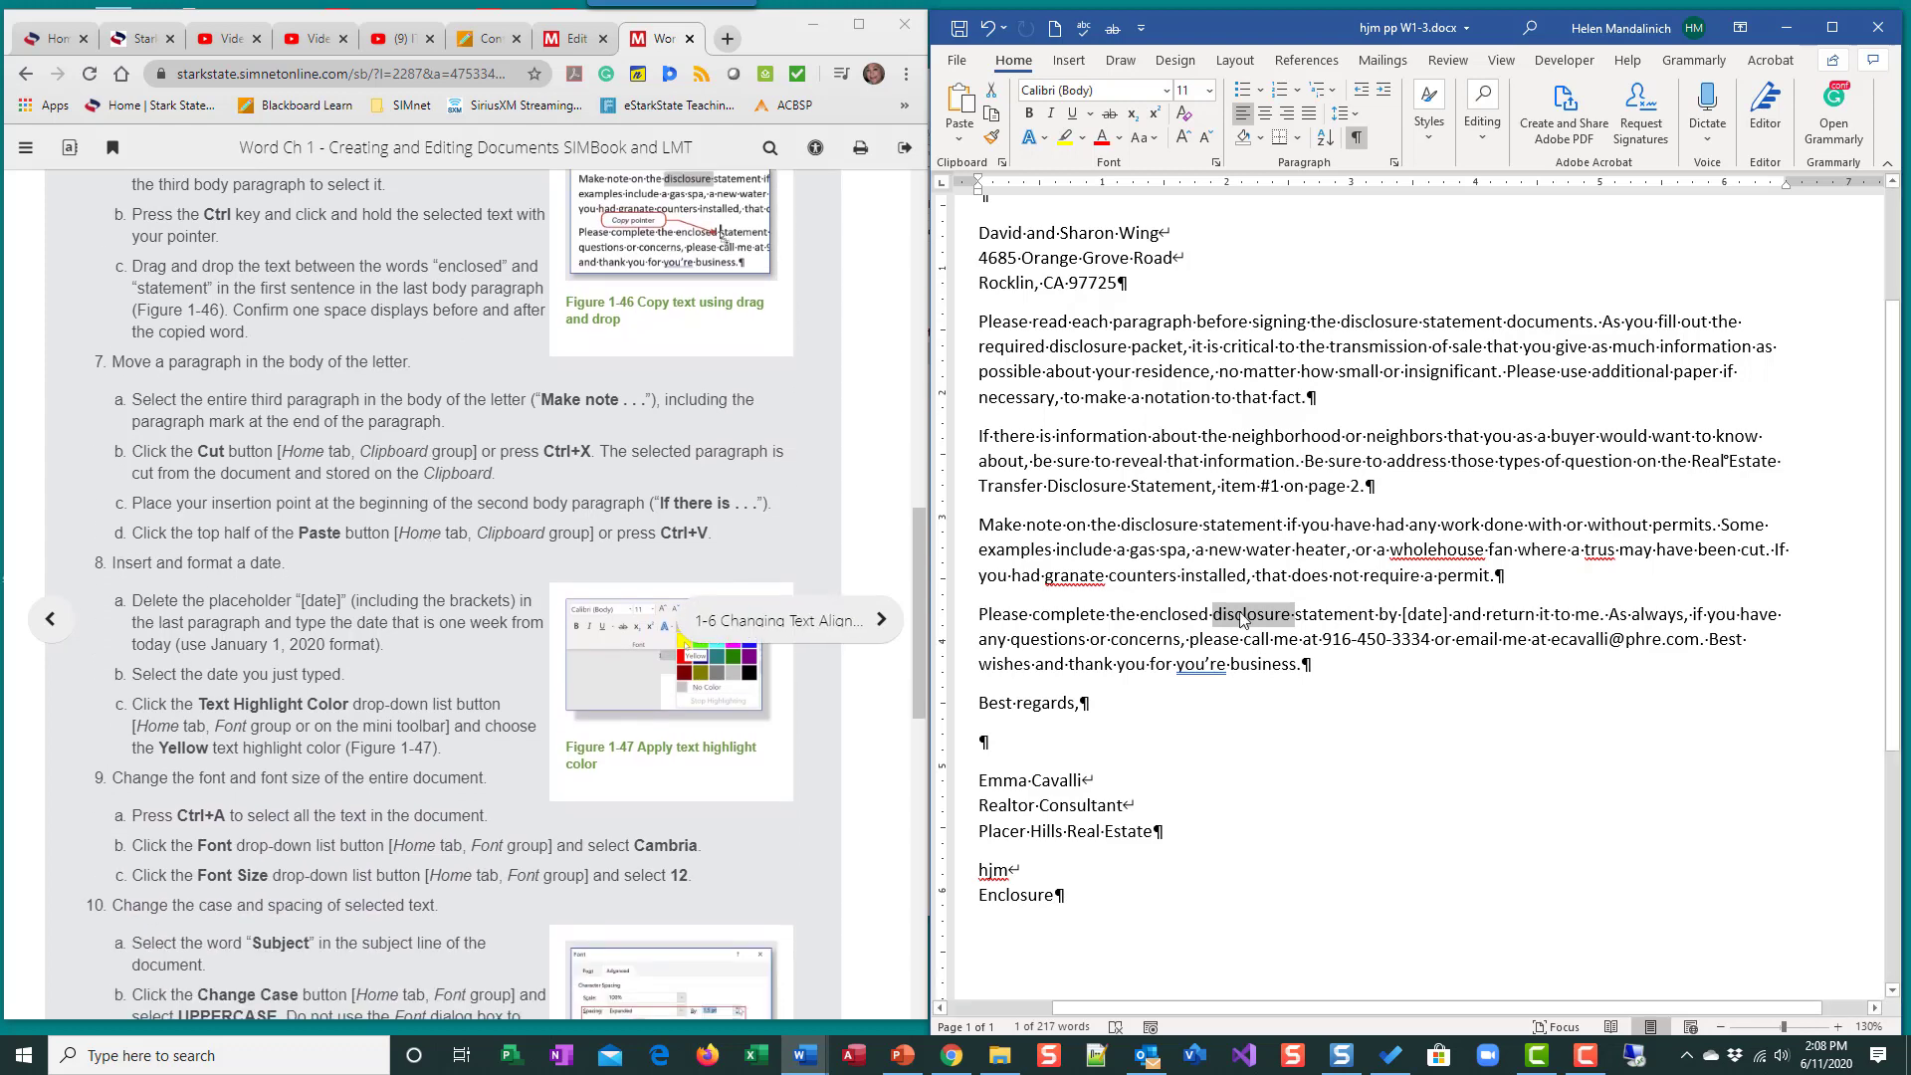
pyautogui.scroll(-1, 360, 456)
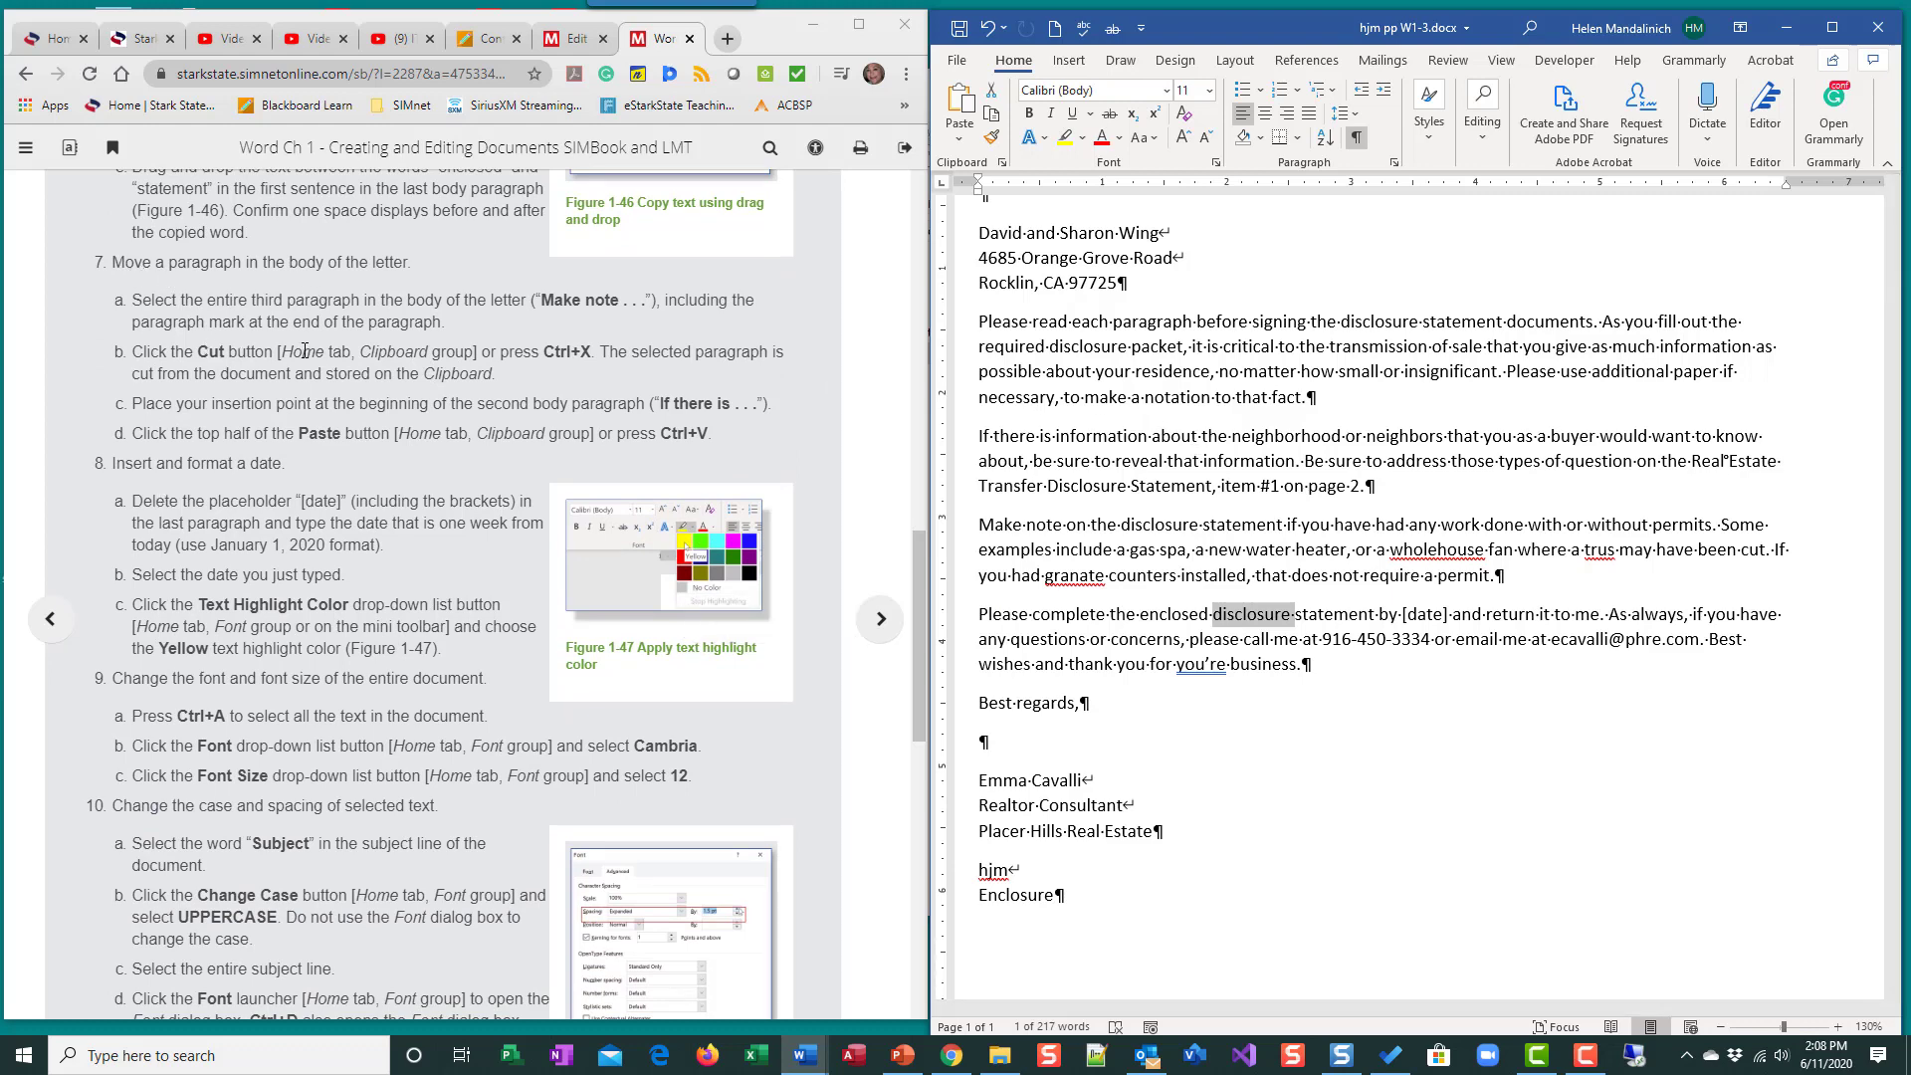
pyautogui.moveTo(115, 261); pyautogui.dragTo(153, 259)
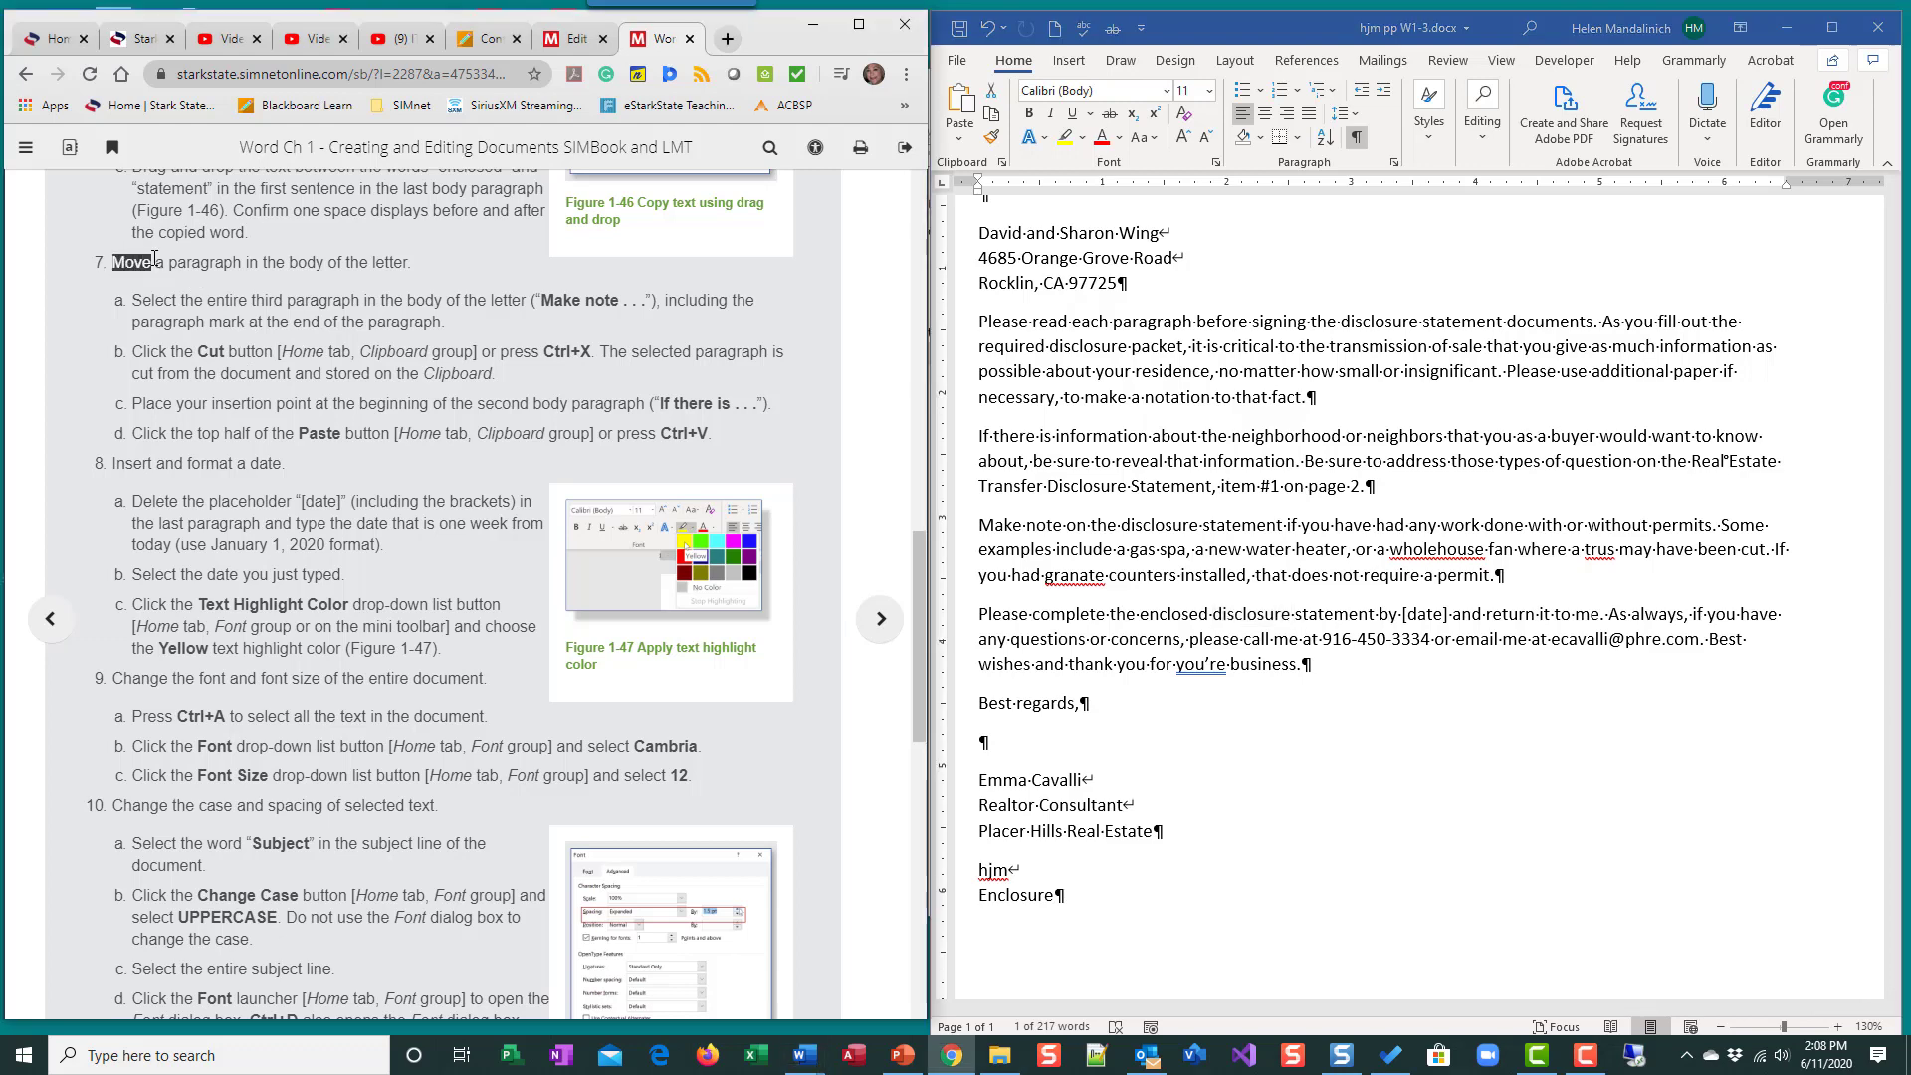
pyautogui.scroll(2, 130, 229)
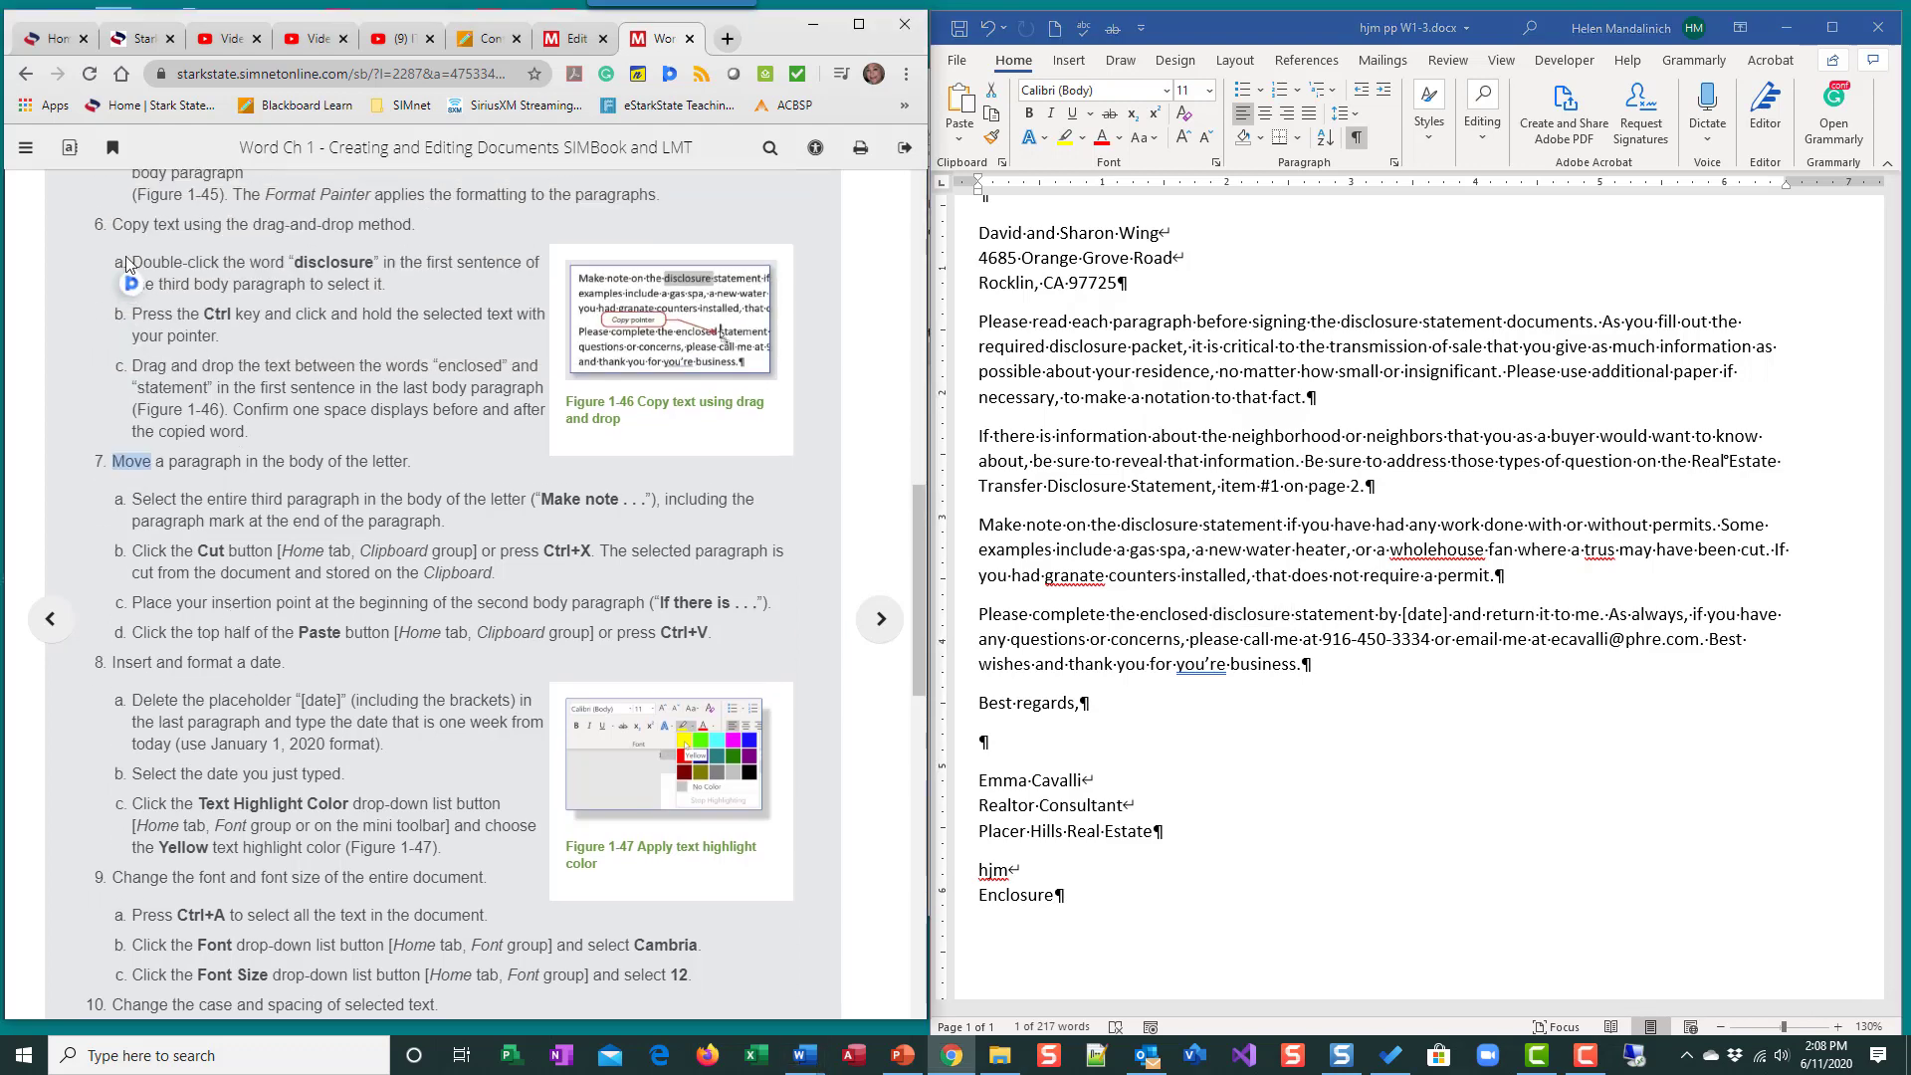
pyautogui.scroll(-2, 195, 514)
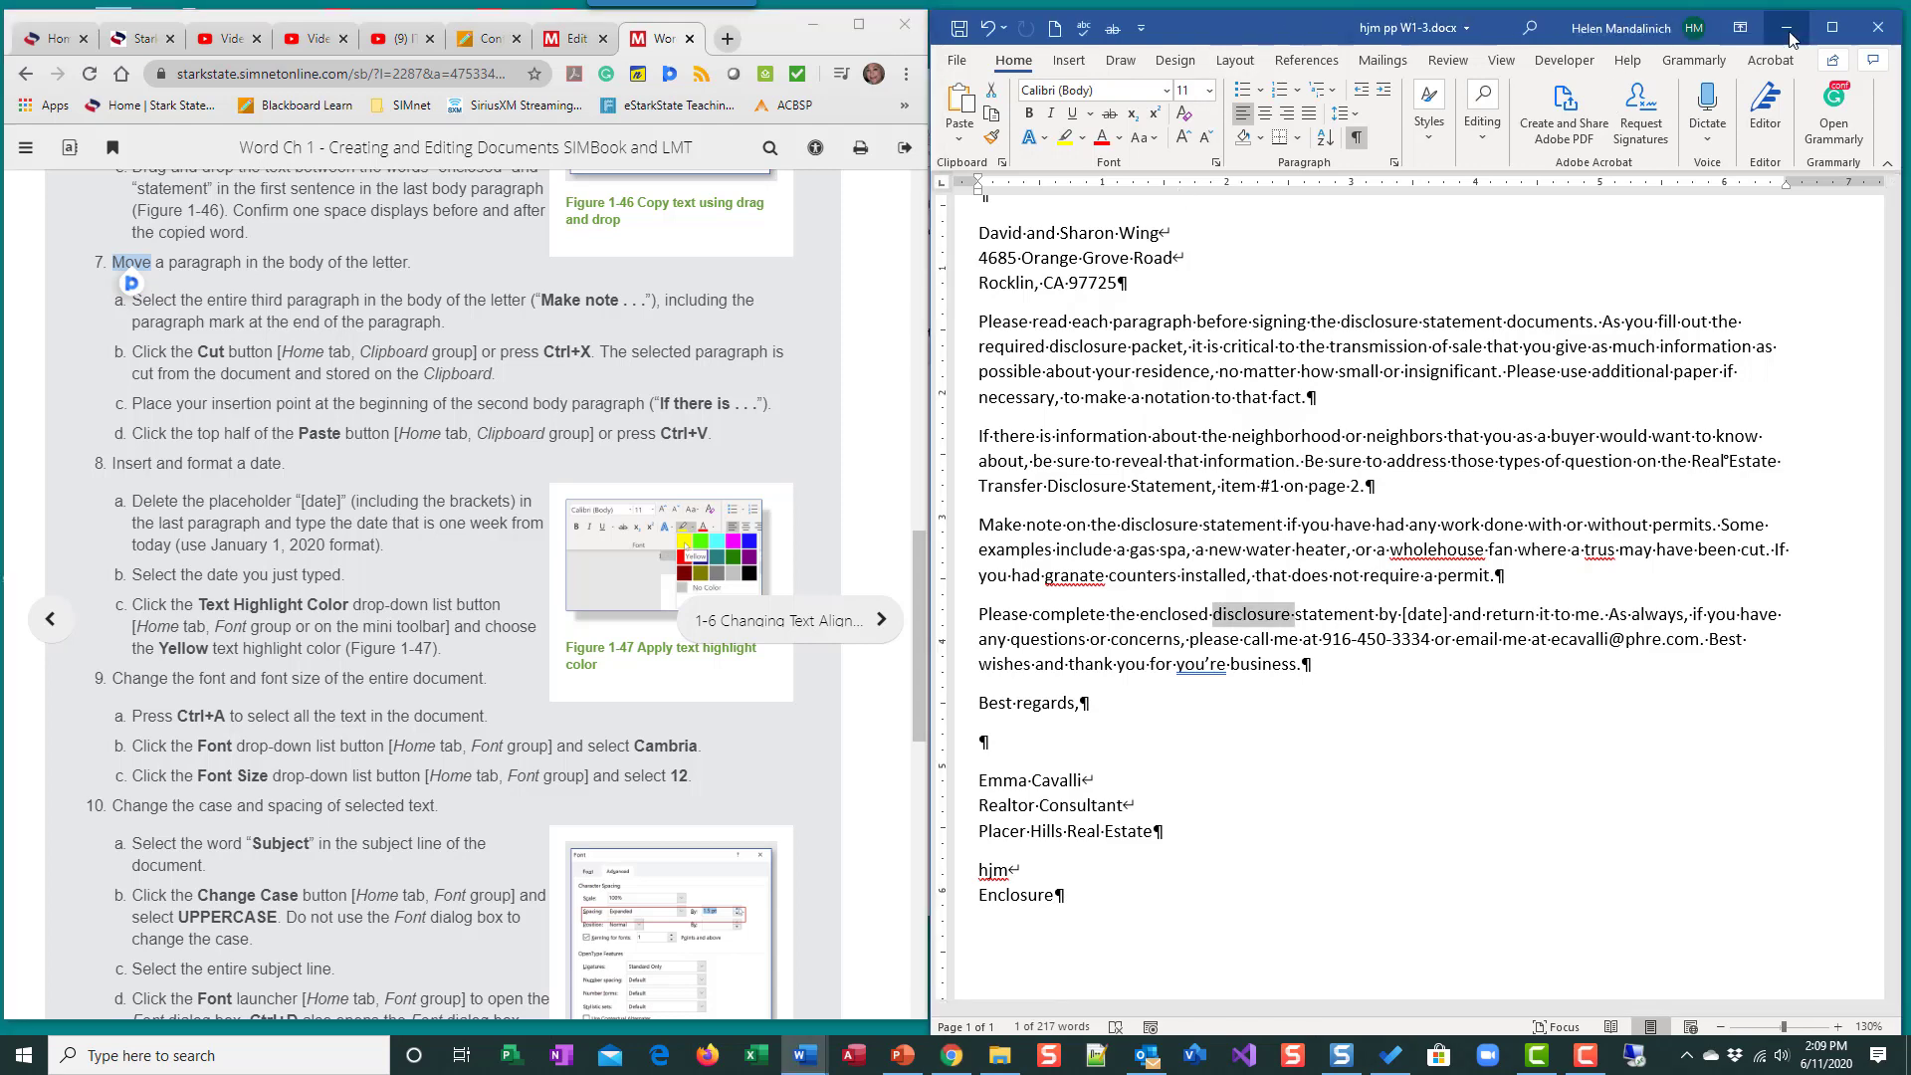
# - Maximize the letter's window and try selecting a single line and the whole "Make note" paragraph from the page margin
pyautogui.click(1833, 27)
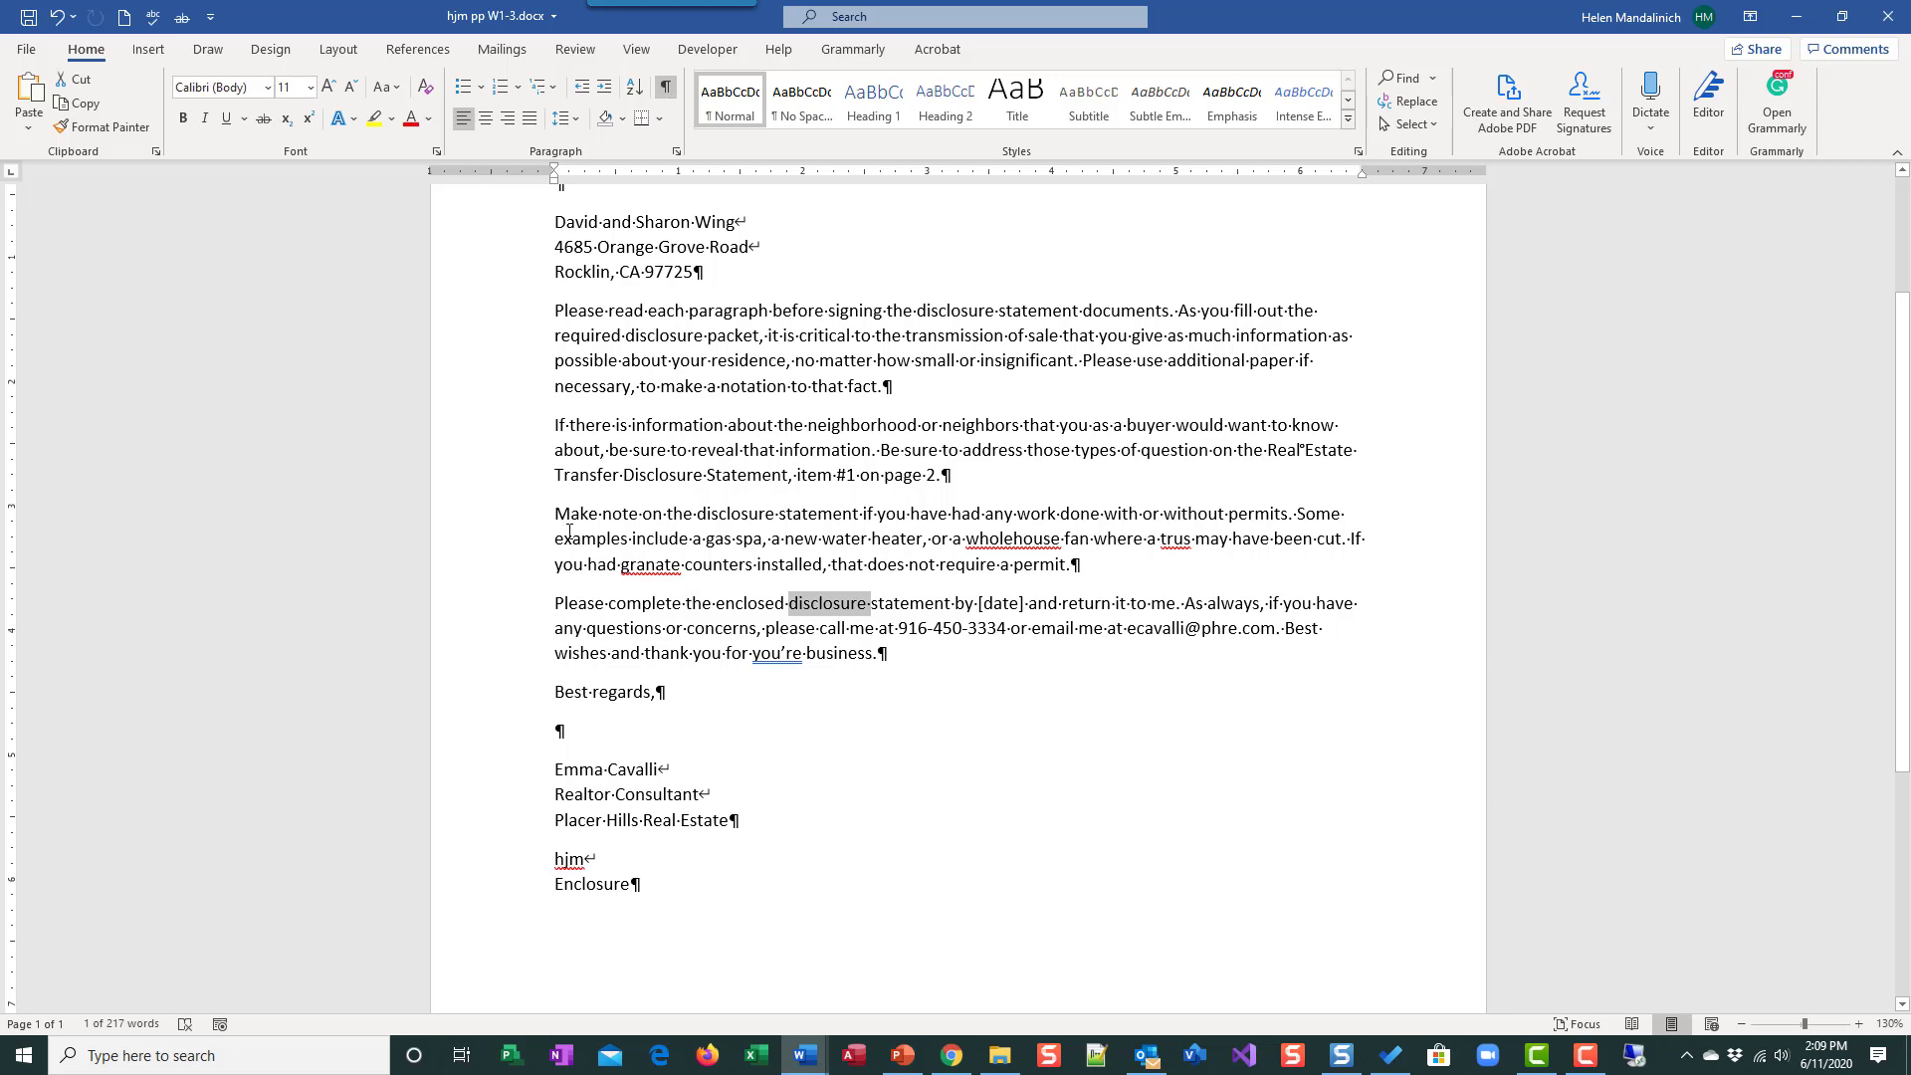
pyautogui.click(518, 543)
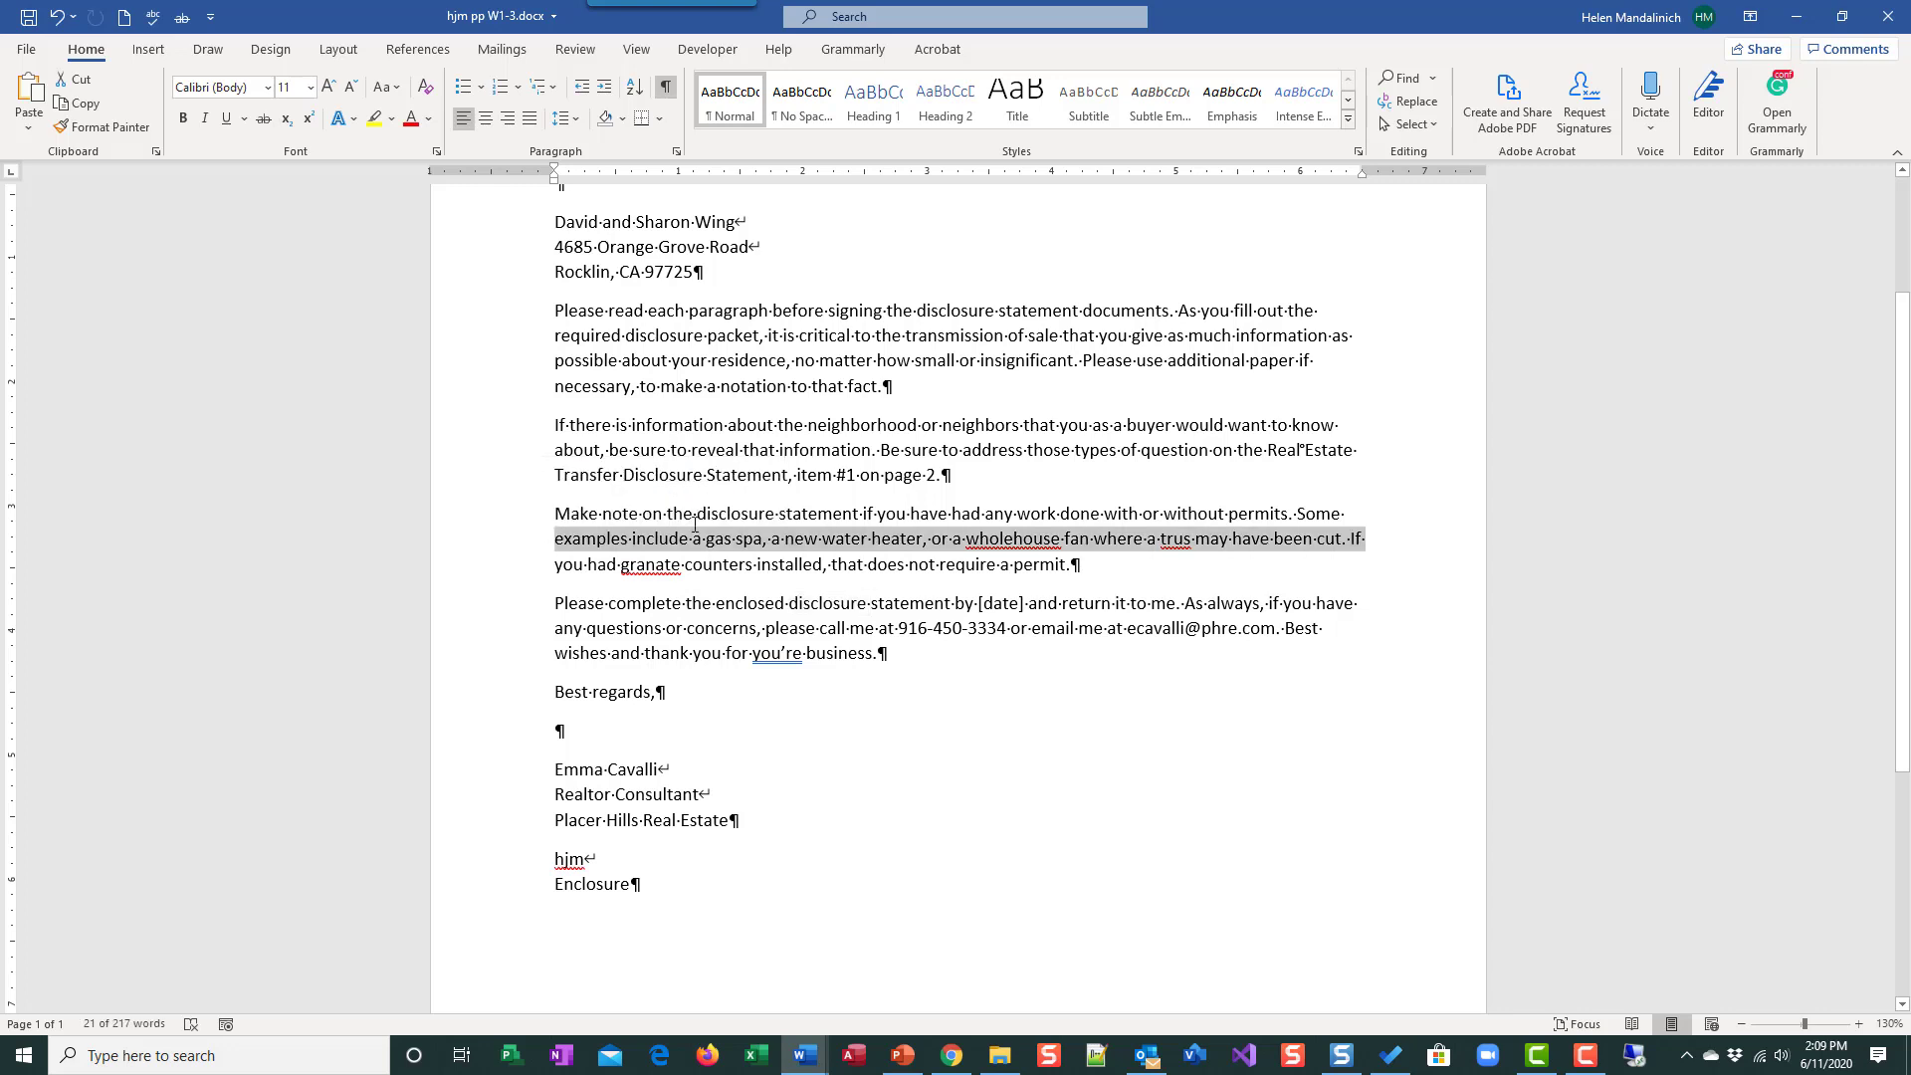
pyautogui.click(536, 538)
pyautogui.click(526, 539)
pyautogui.click(999, 555)
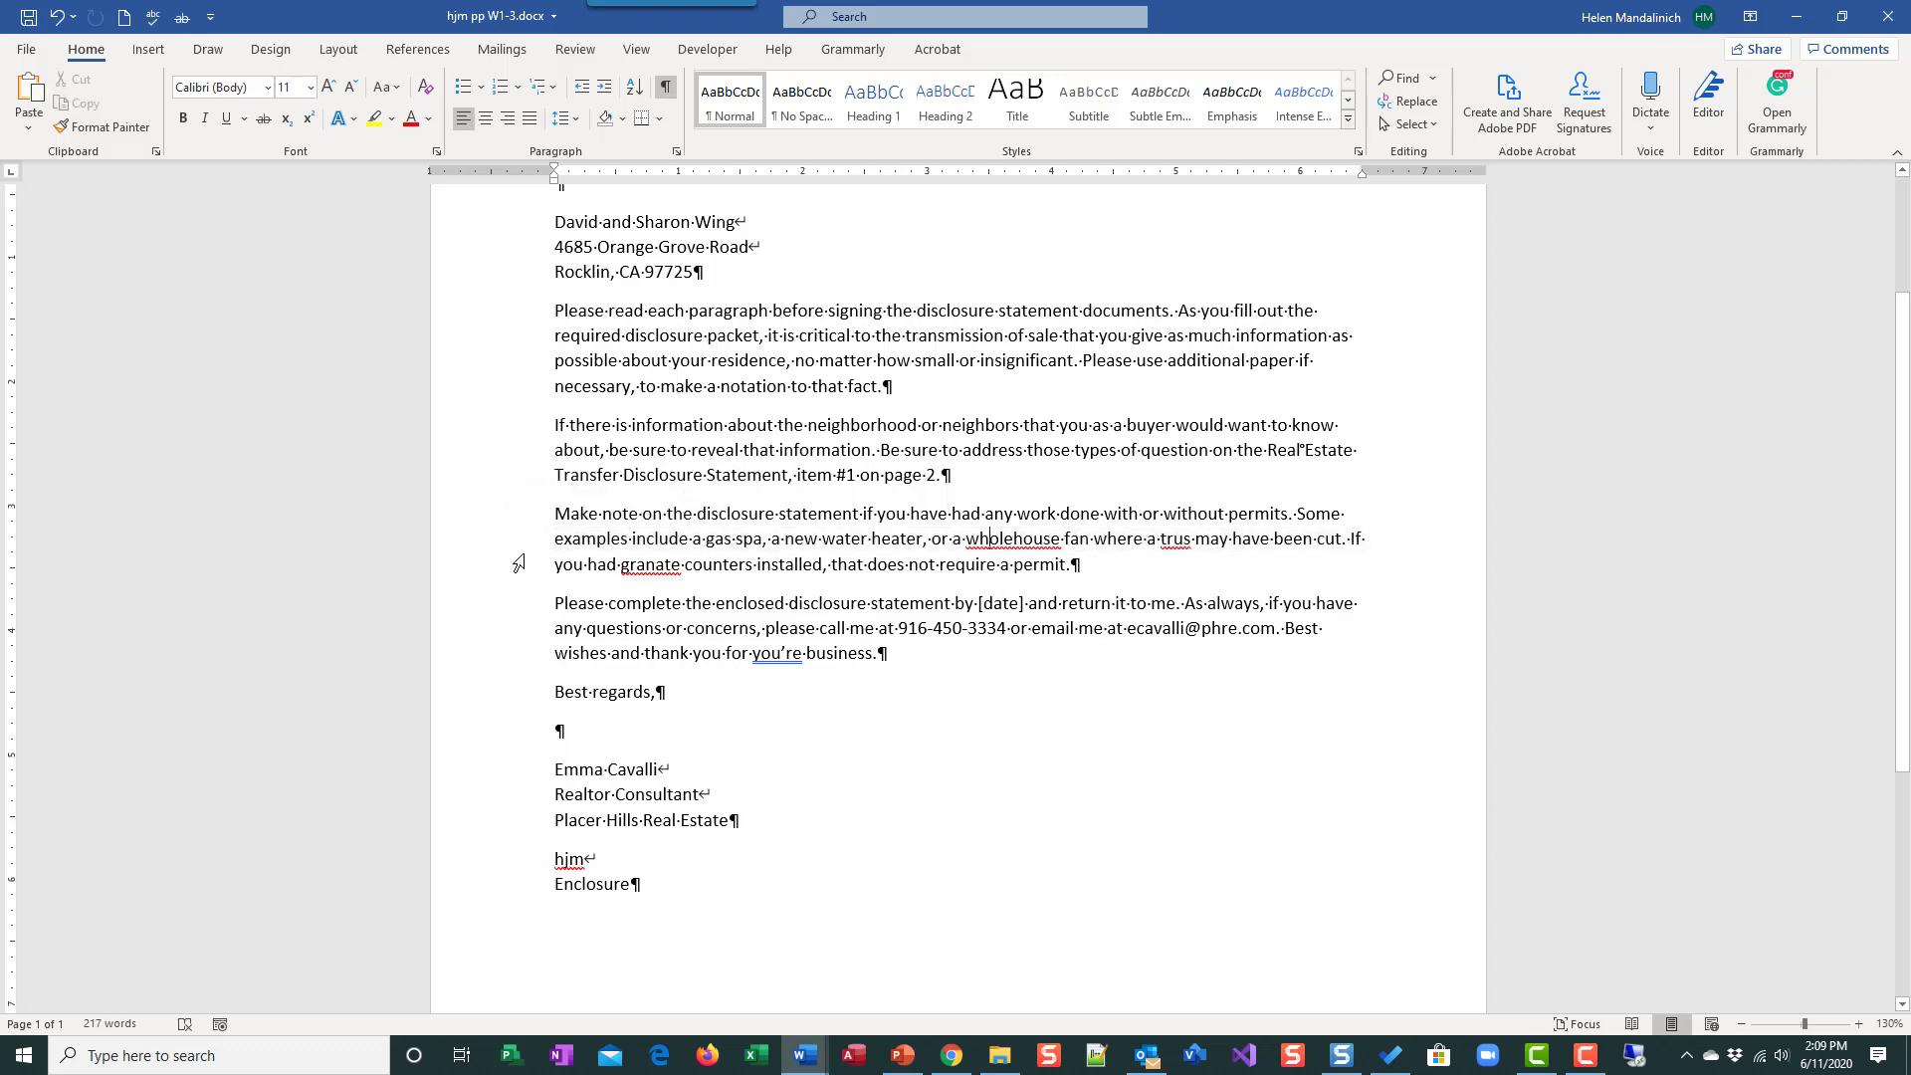
pyautogui.click(492, 548)
pyautogui.doubleClick(492, 548)
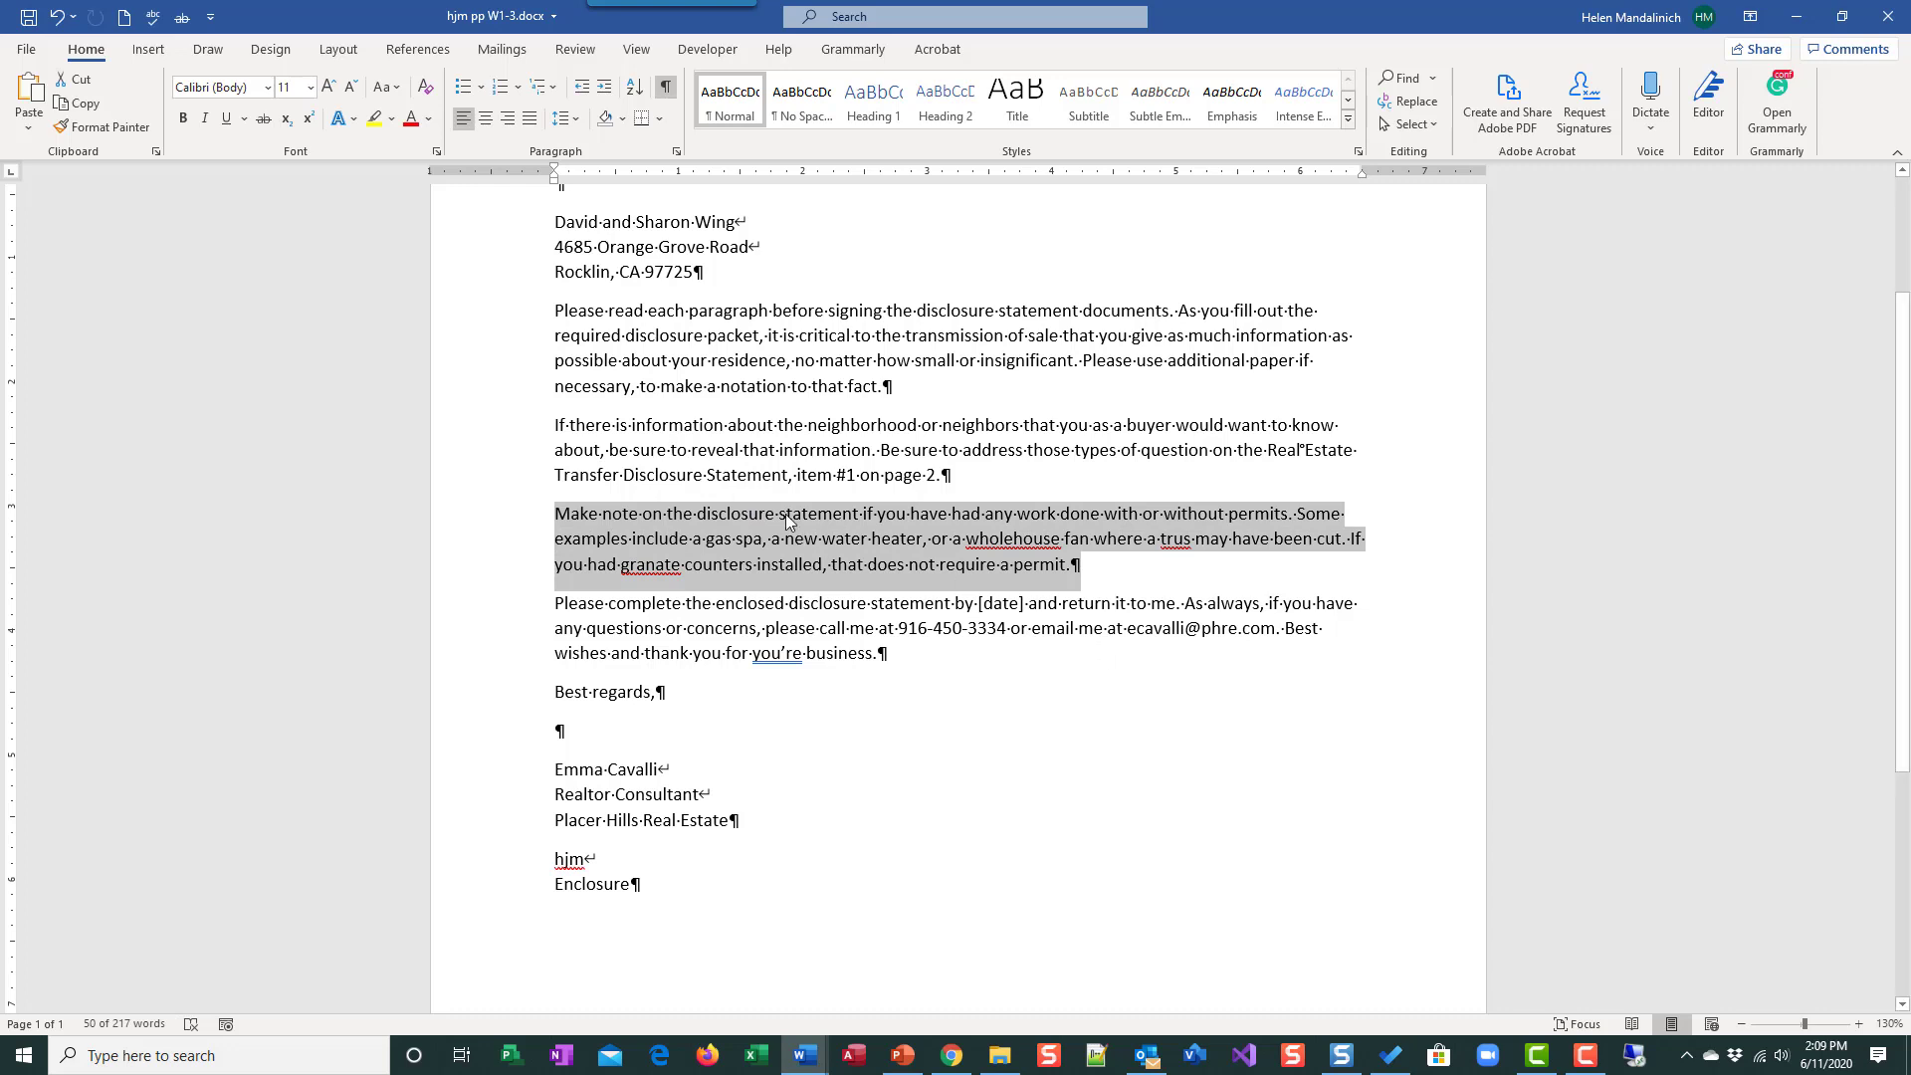
pyautogui.click(831, 546)
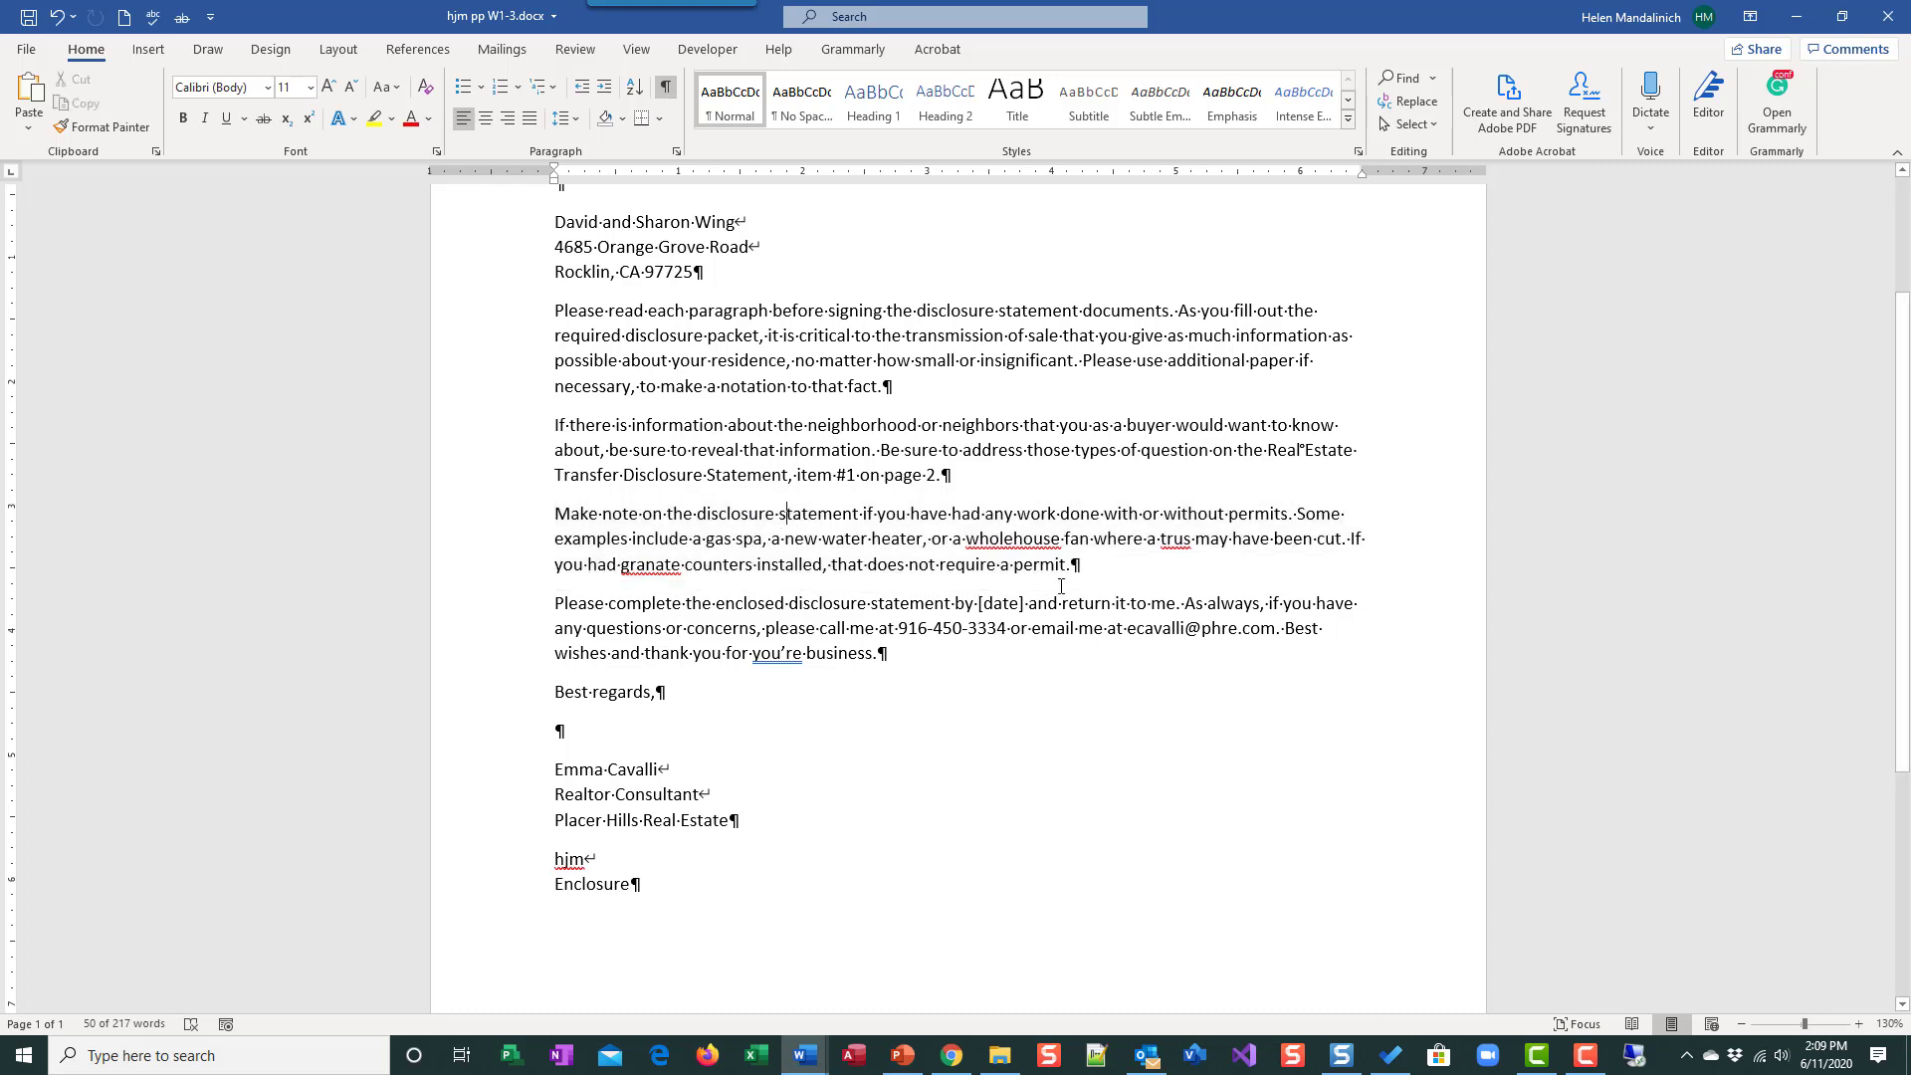
# - Move the entire "Make note" paragraph before the "If there is" paragraph by cut and paste, restoring the letter's window beside the instructions
pyautogui.tripleClick(830, 535)
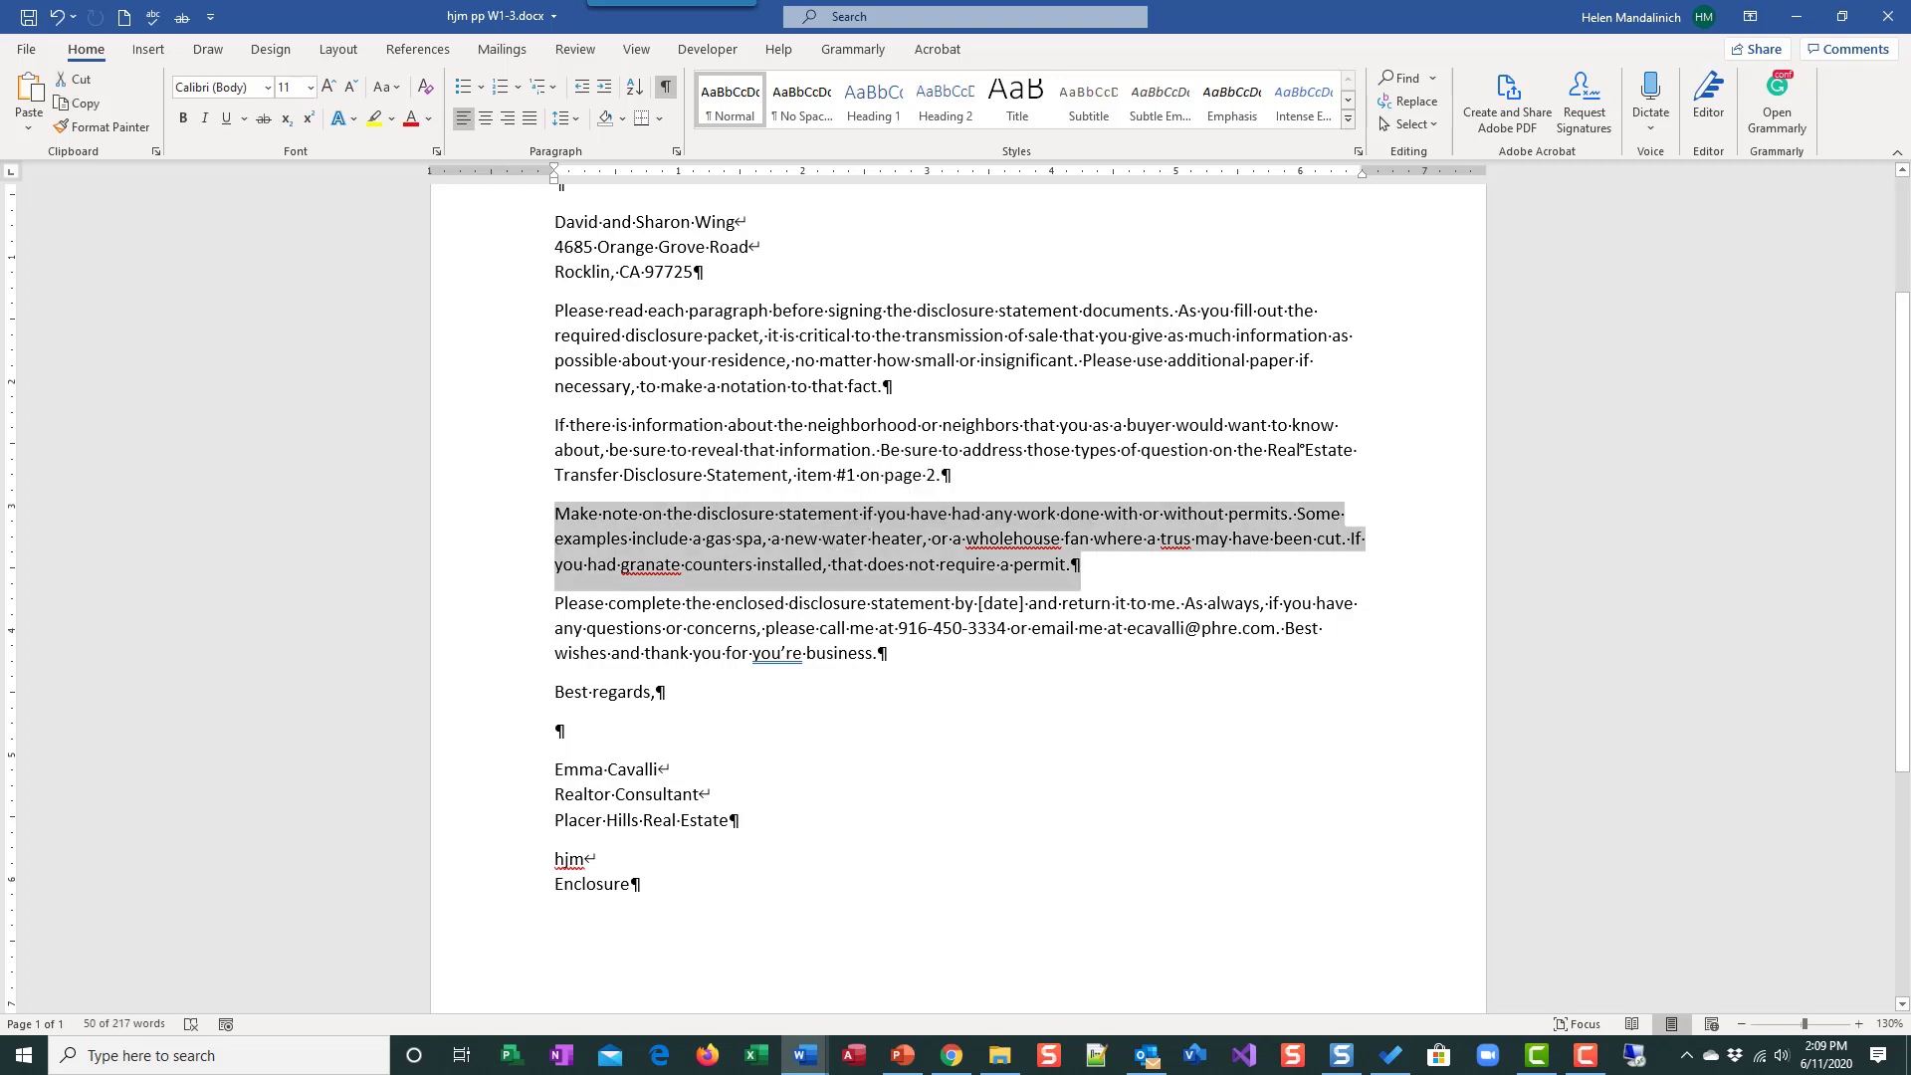
pyautogui.click(1841, 17)
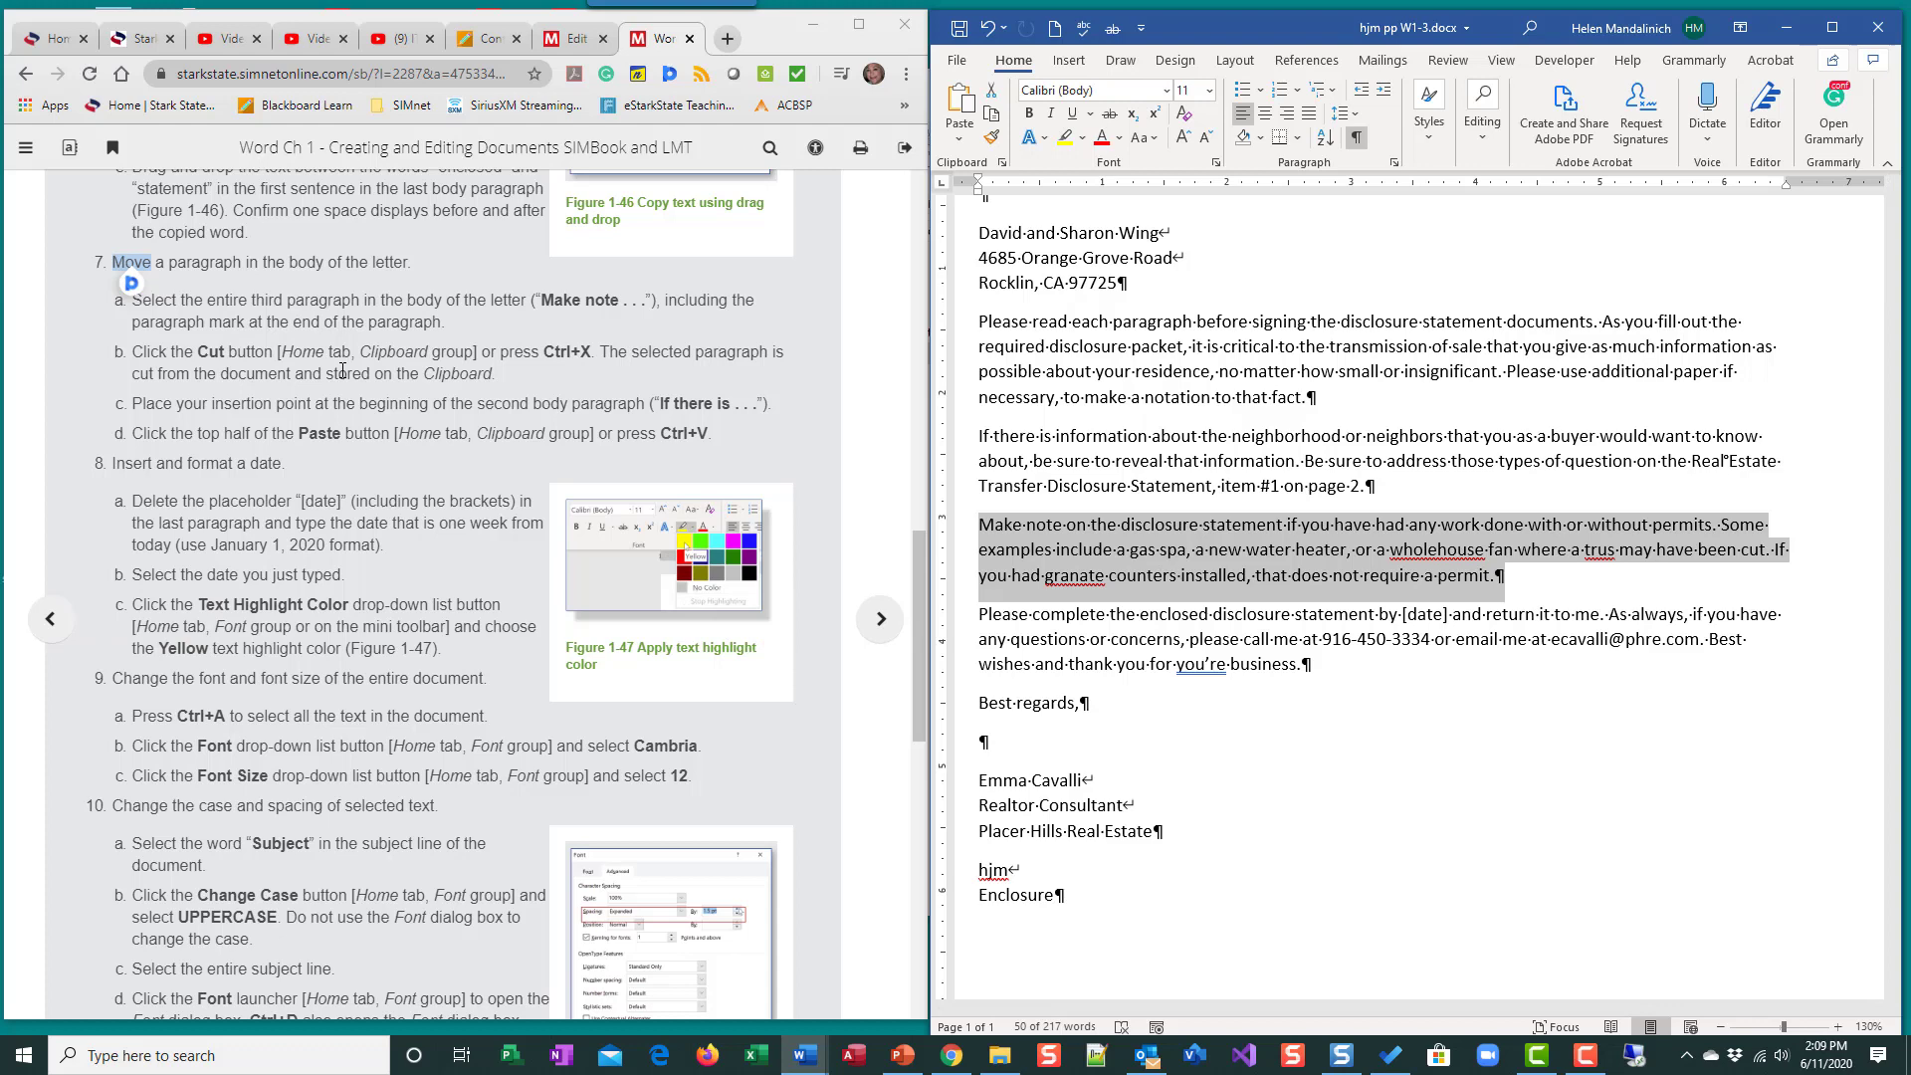
pyautogui.click(992, 97)
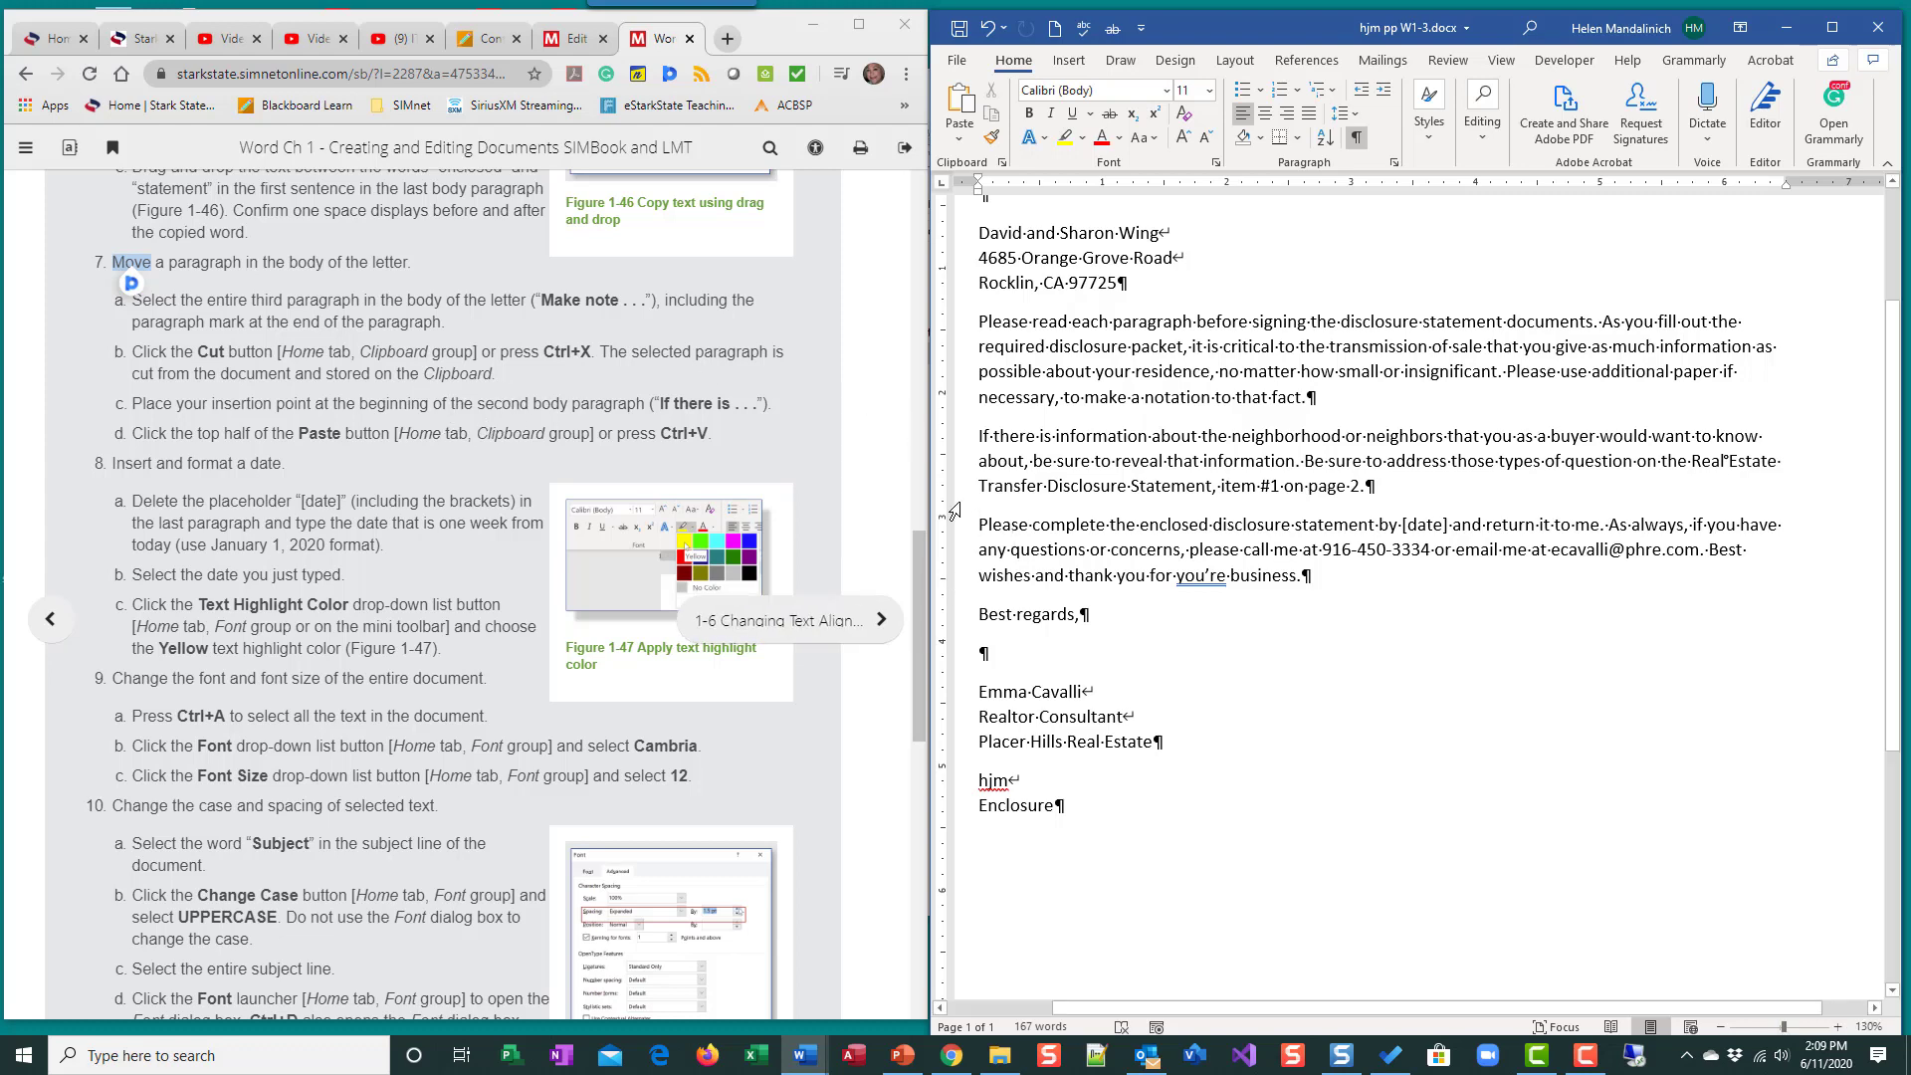
pyautogui.click(979, 526)
pyautogui.click(1195, 575)
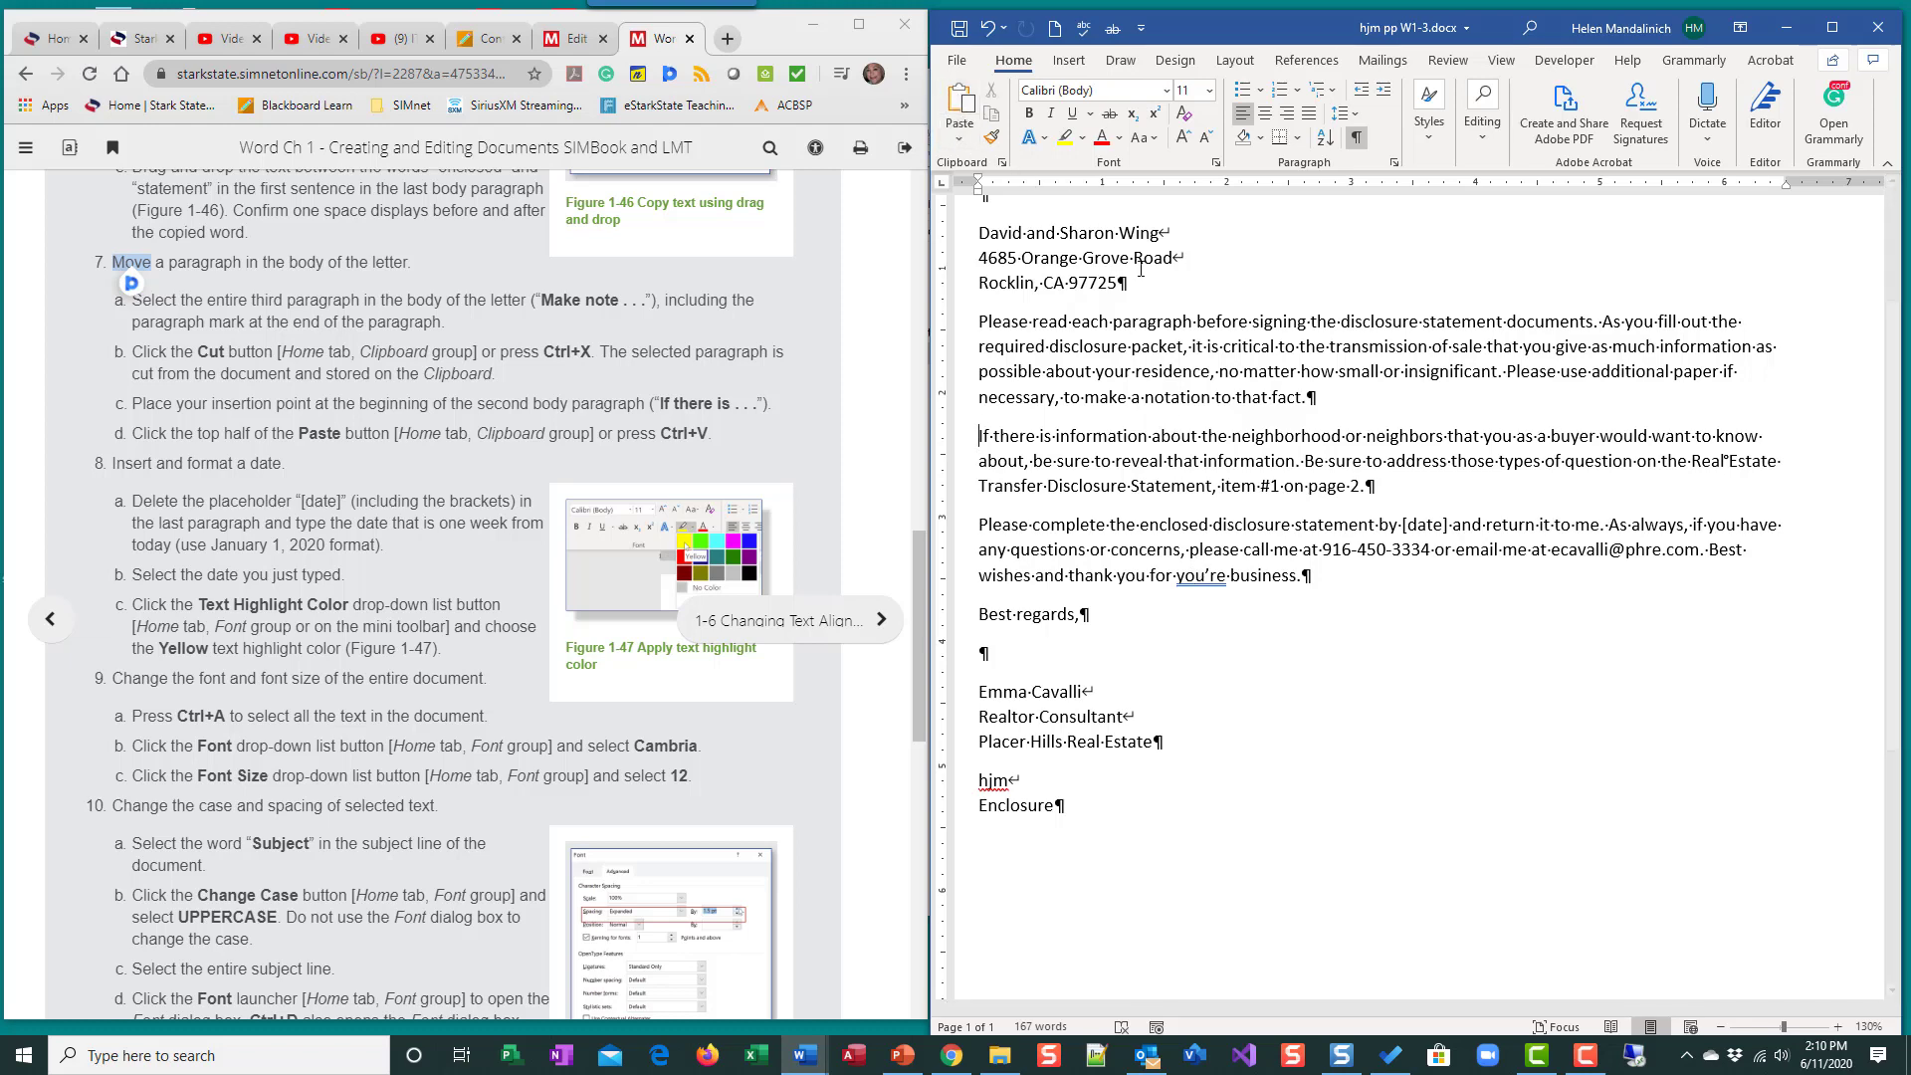
pyautogui.hotkey('ctrl', 'v')
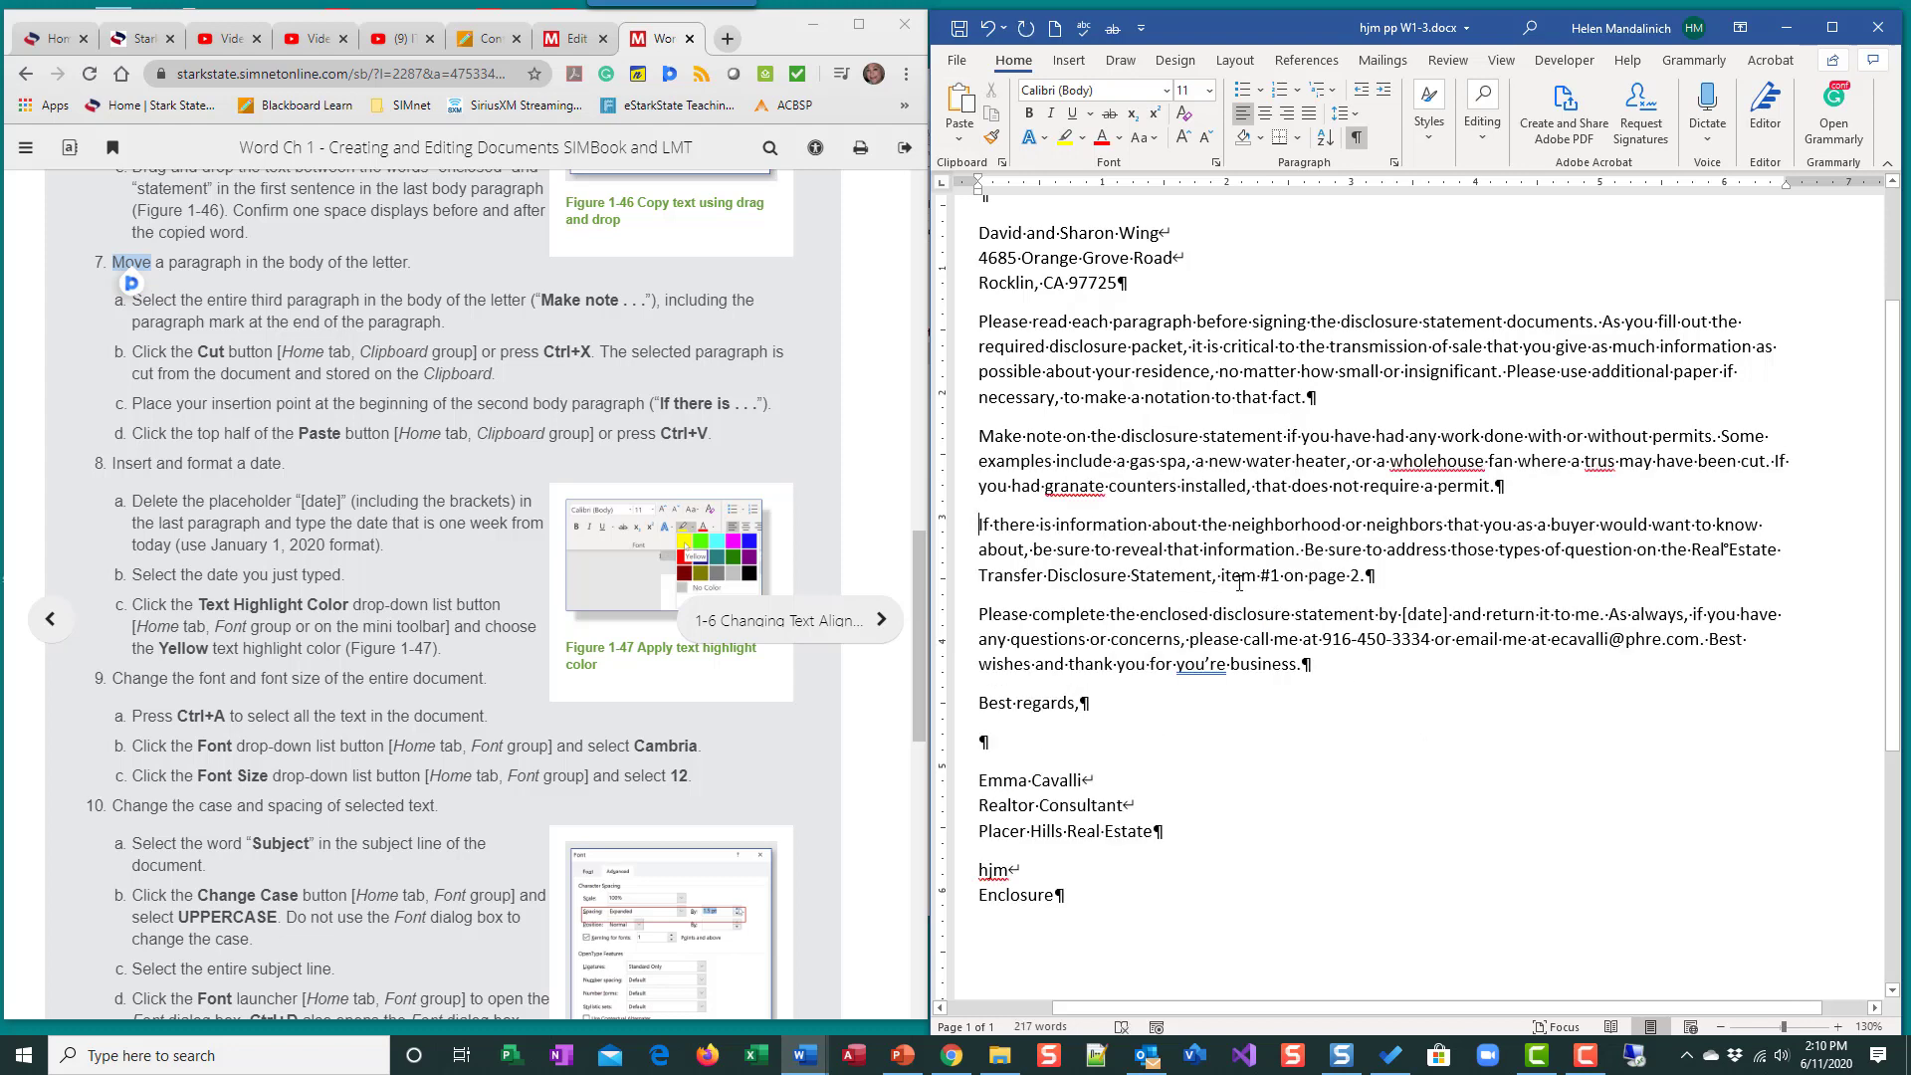